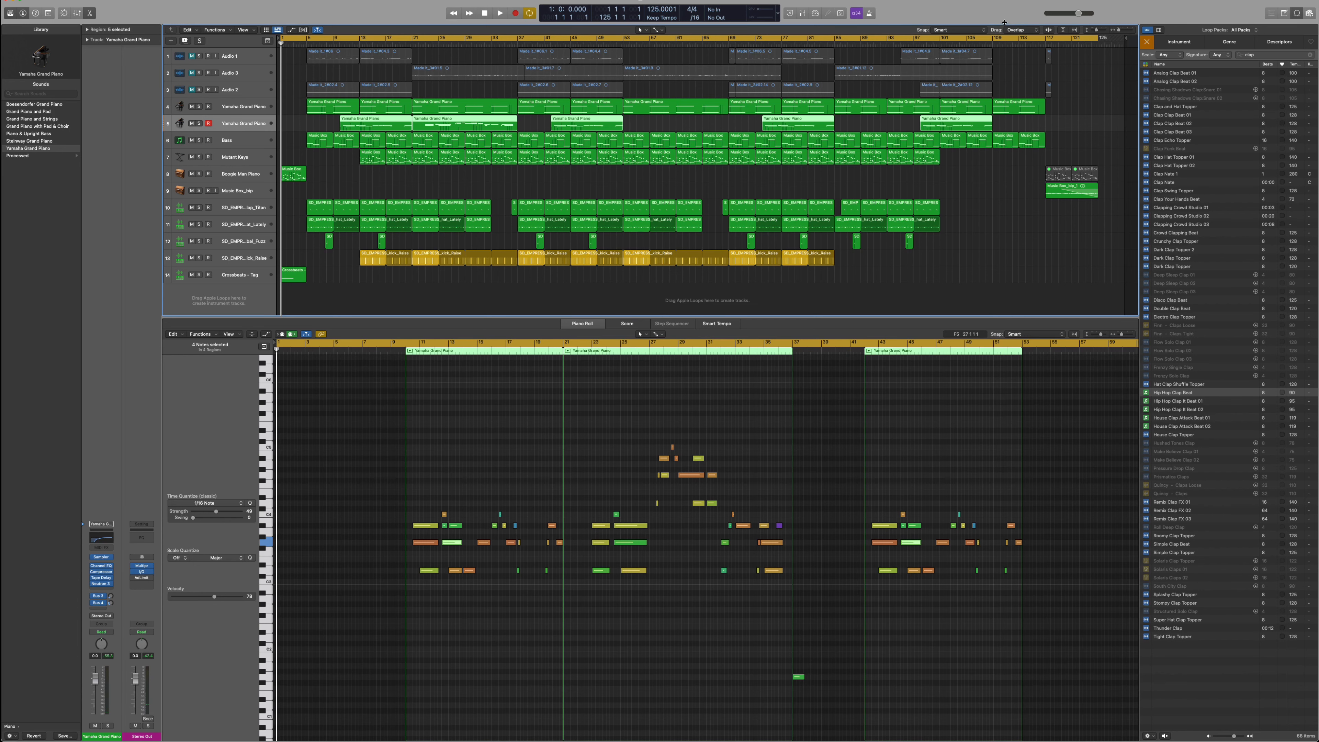
- Play the arrangement from bar 1 through to about bar 38 and stop the playback
key("space")
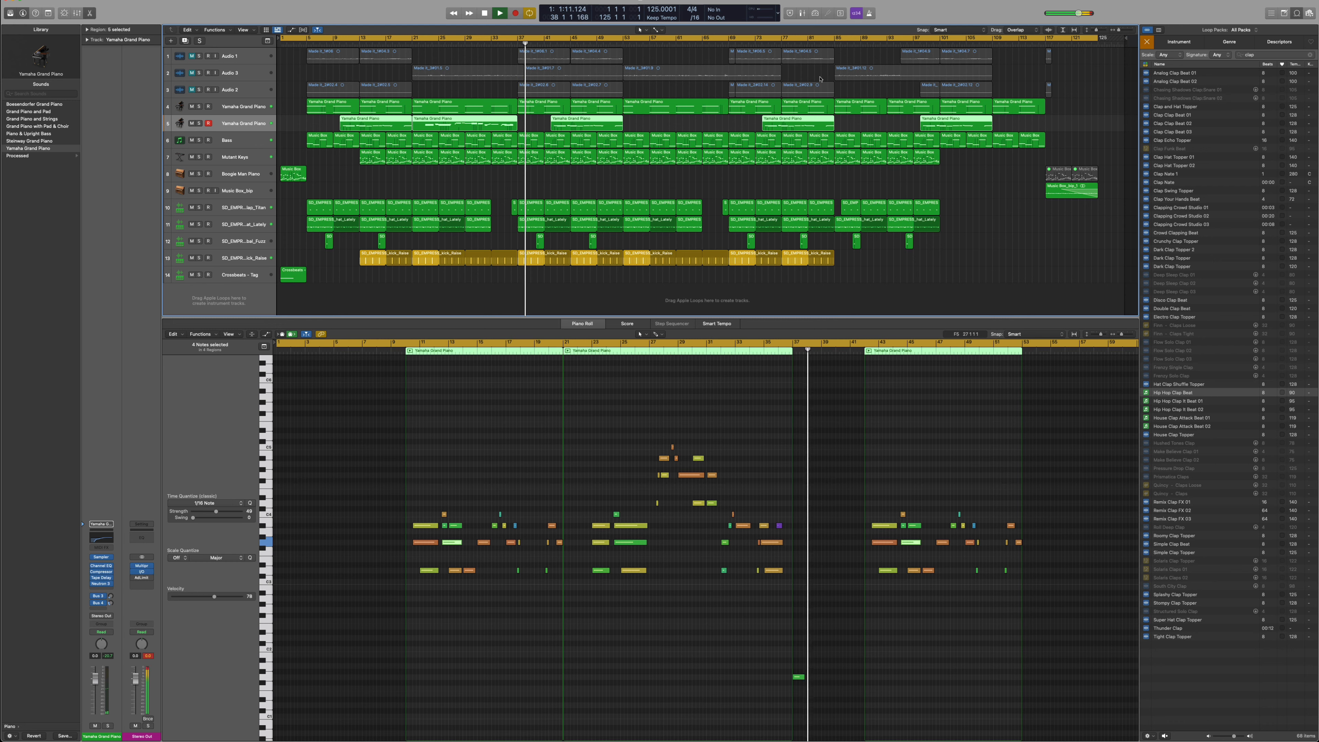
key("space")
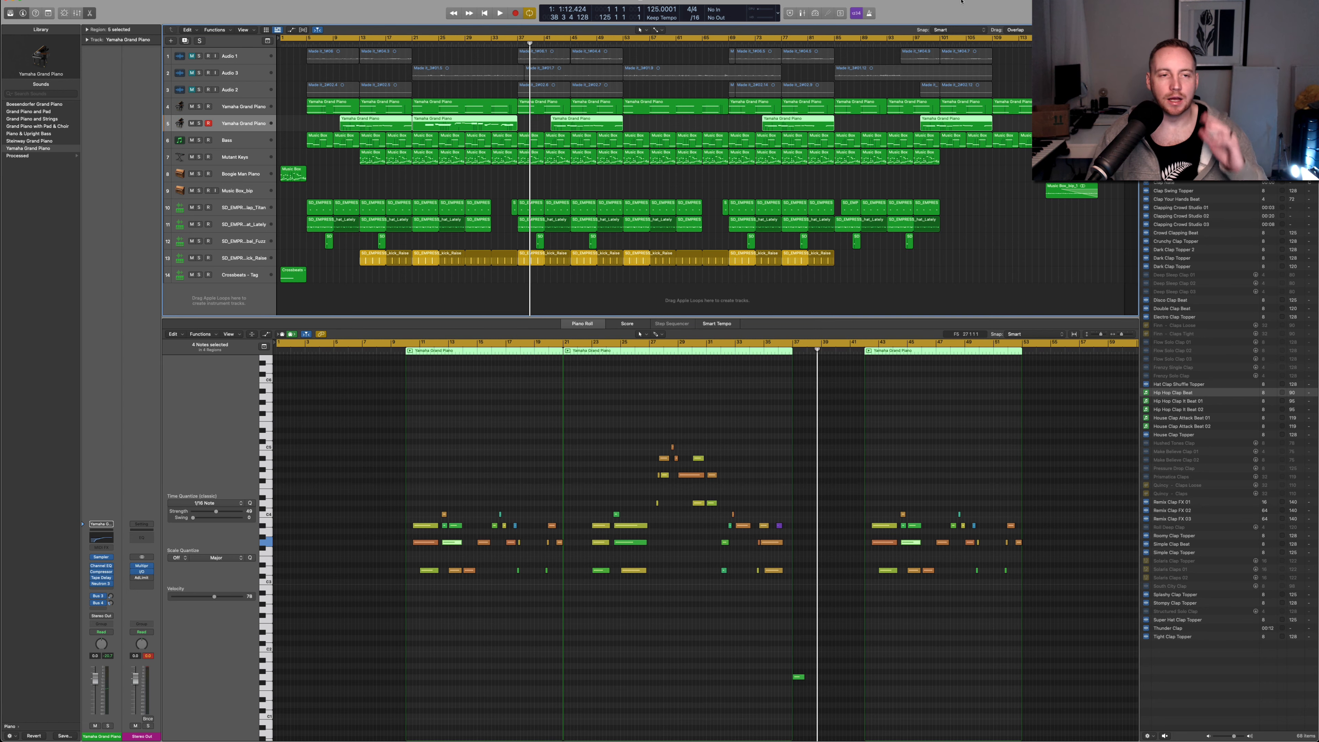
- Solo the Mutant Keys track and play it from bar 13
left_click(236, 108)
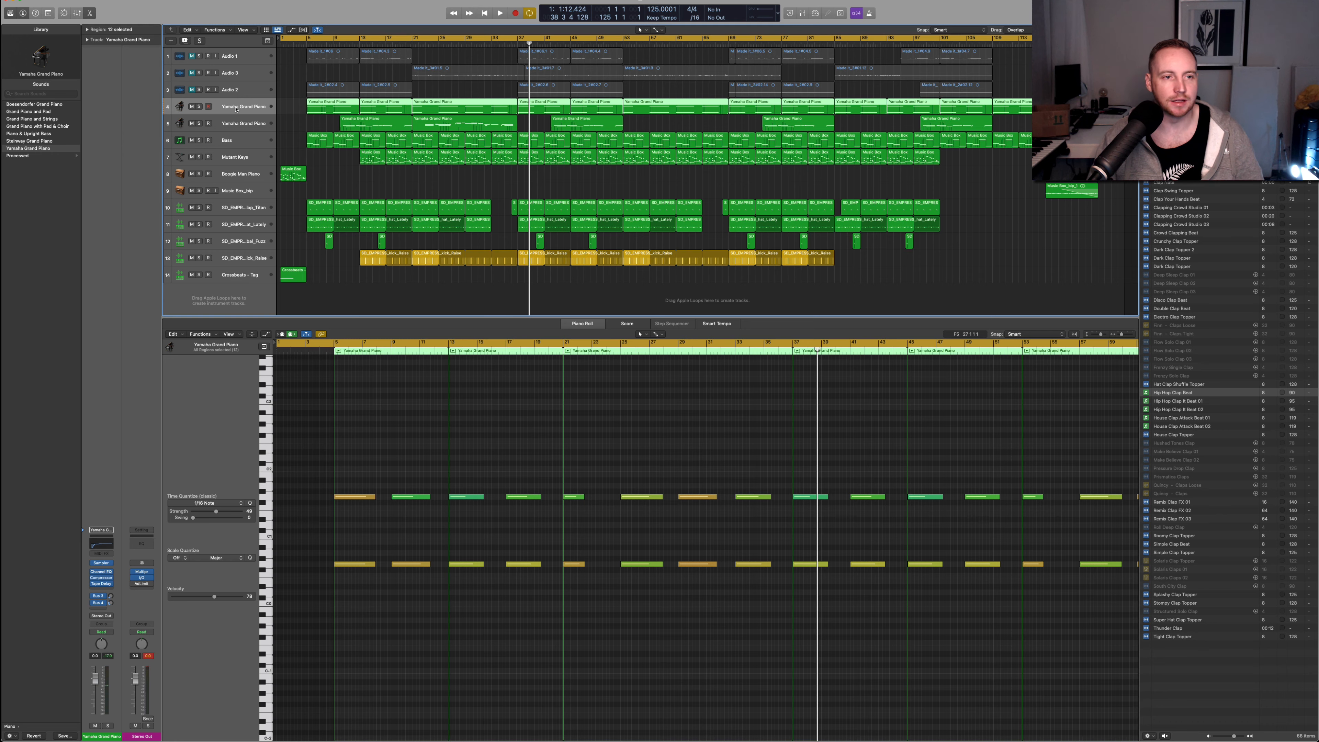
left_click(229, 154)
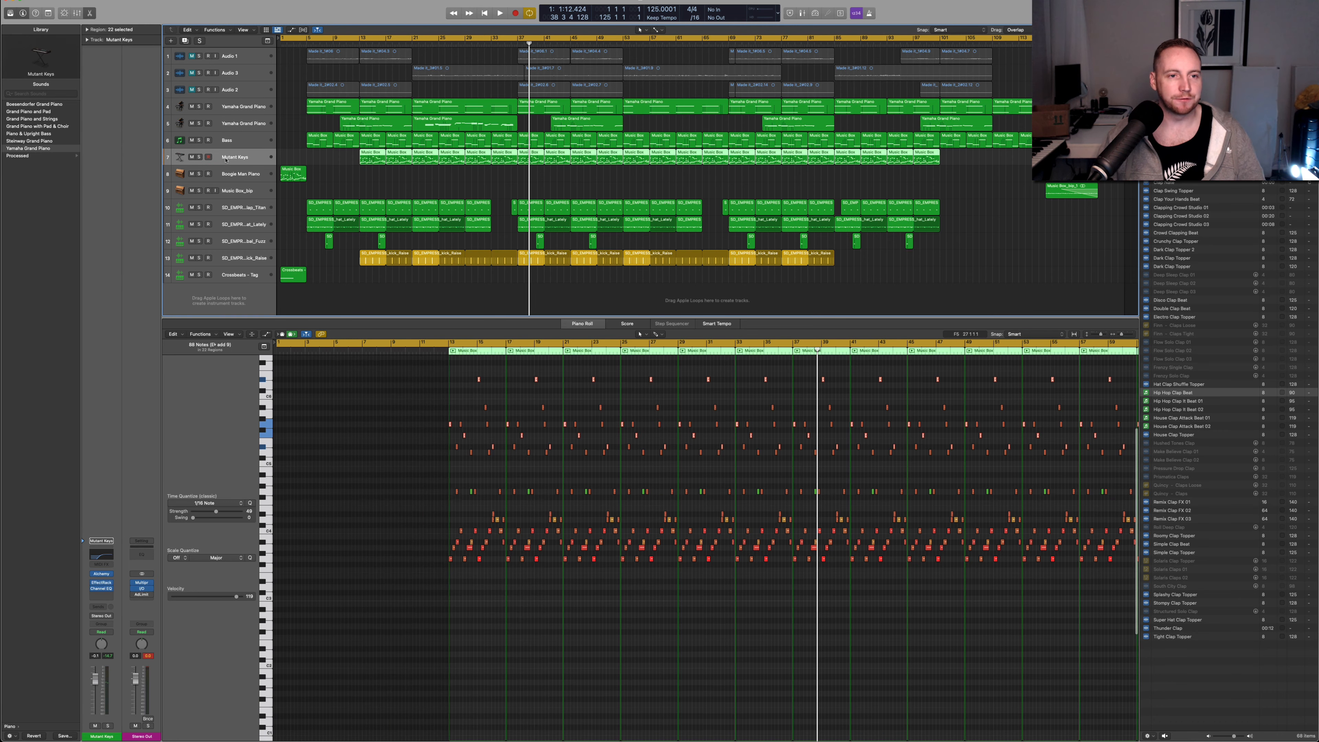
left_click(359, 44)
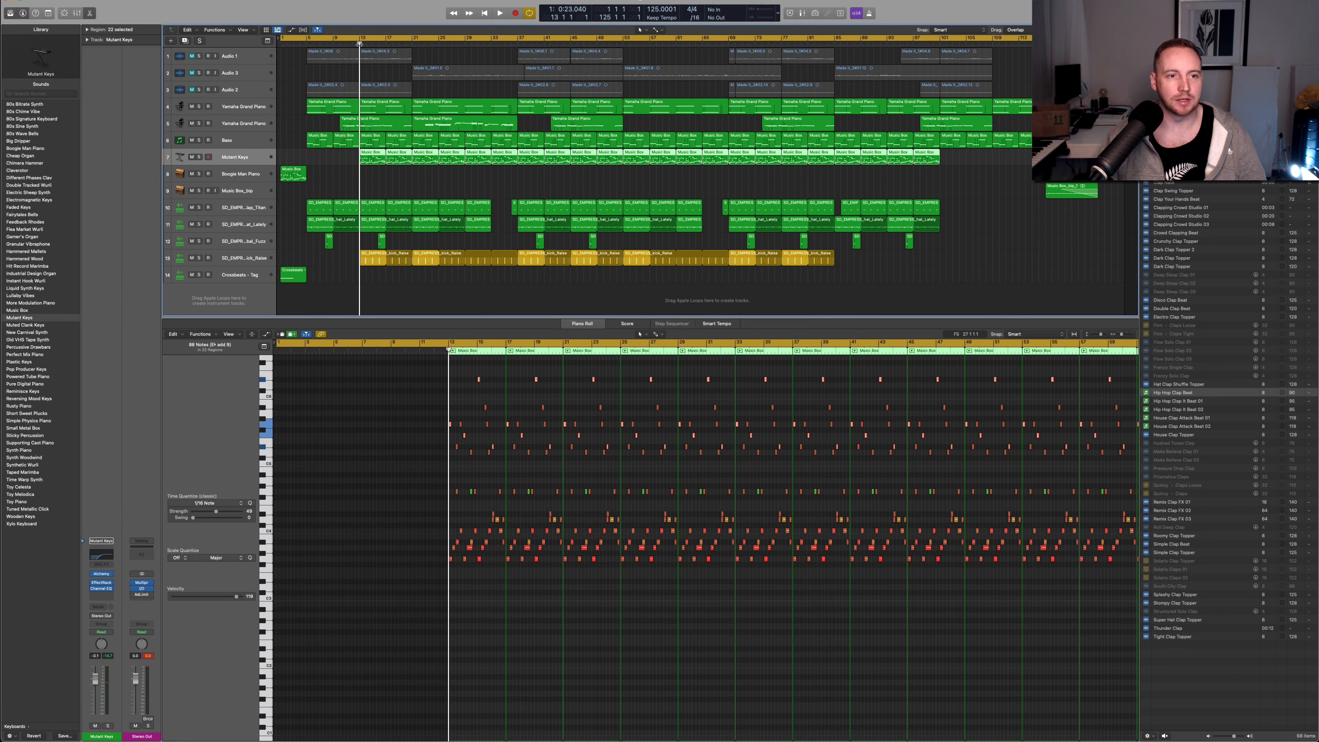
left_click(199, 157)
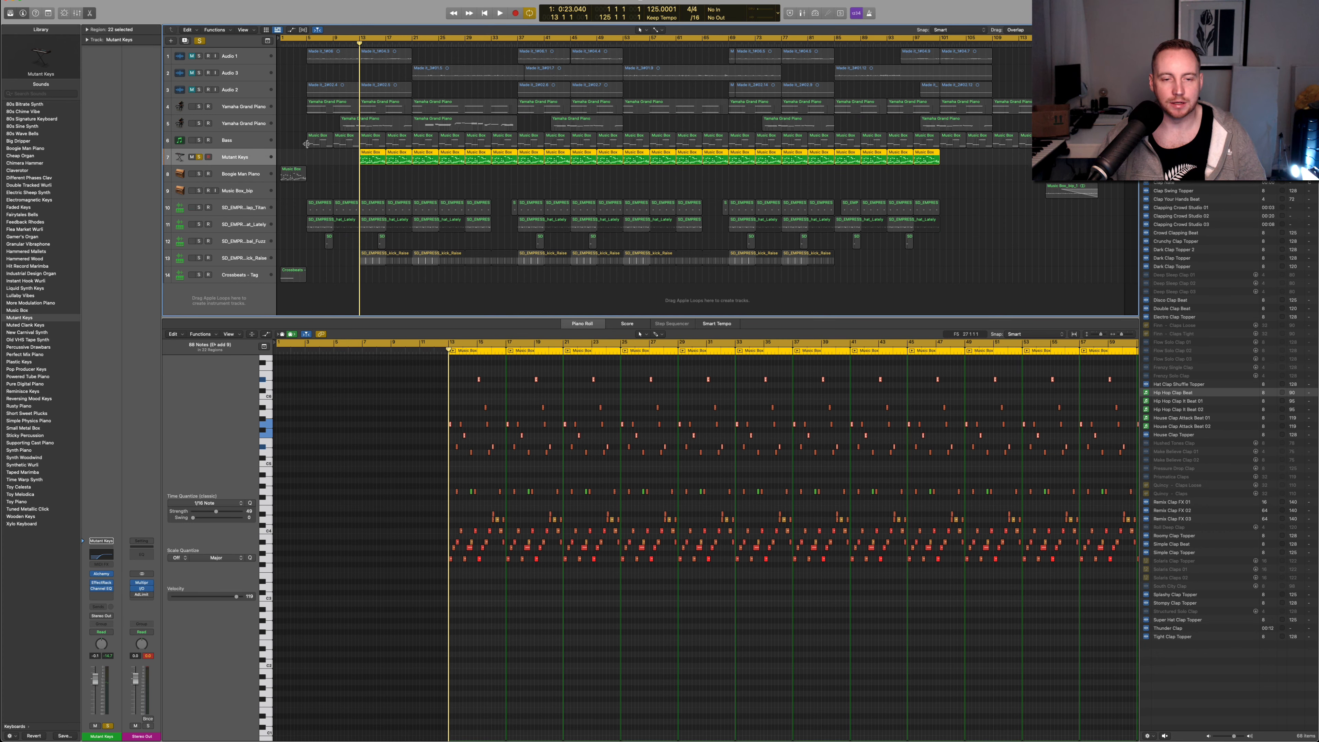
key("space")
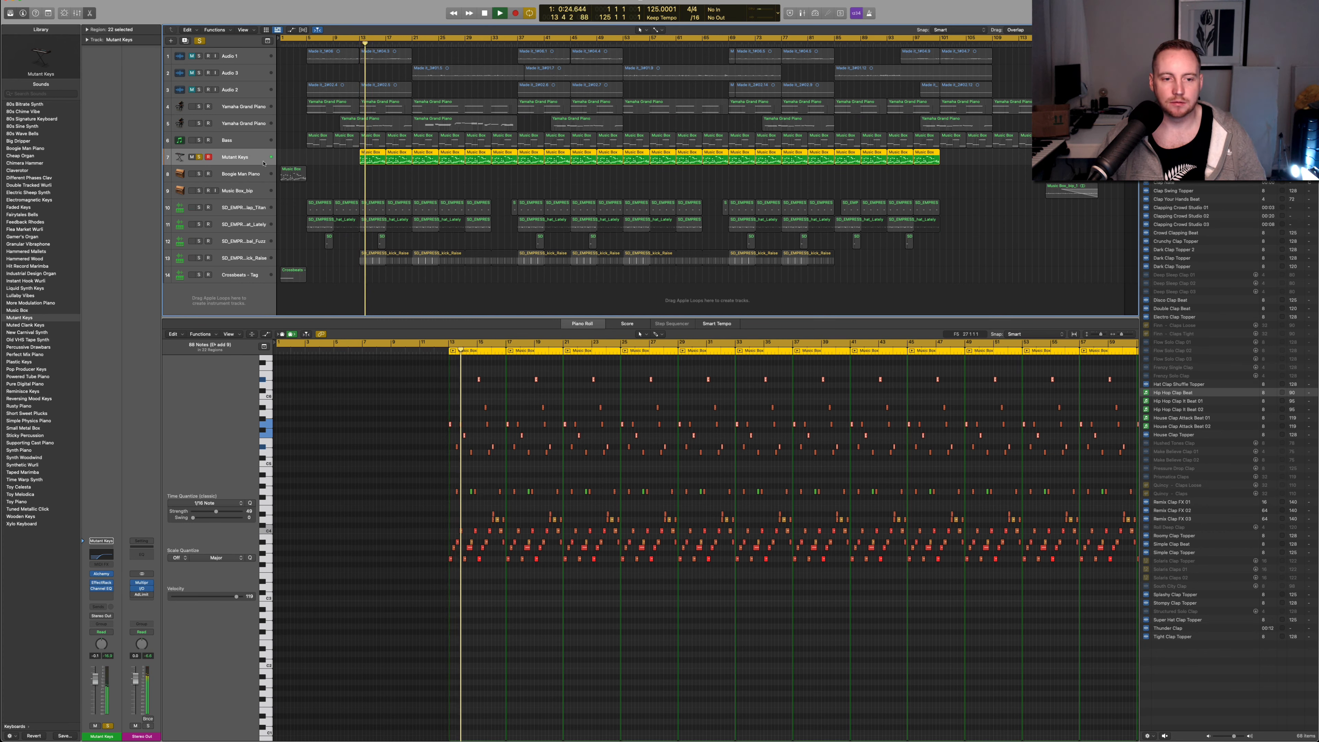
key("space")
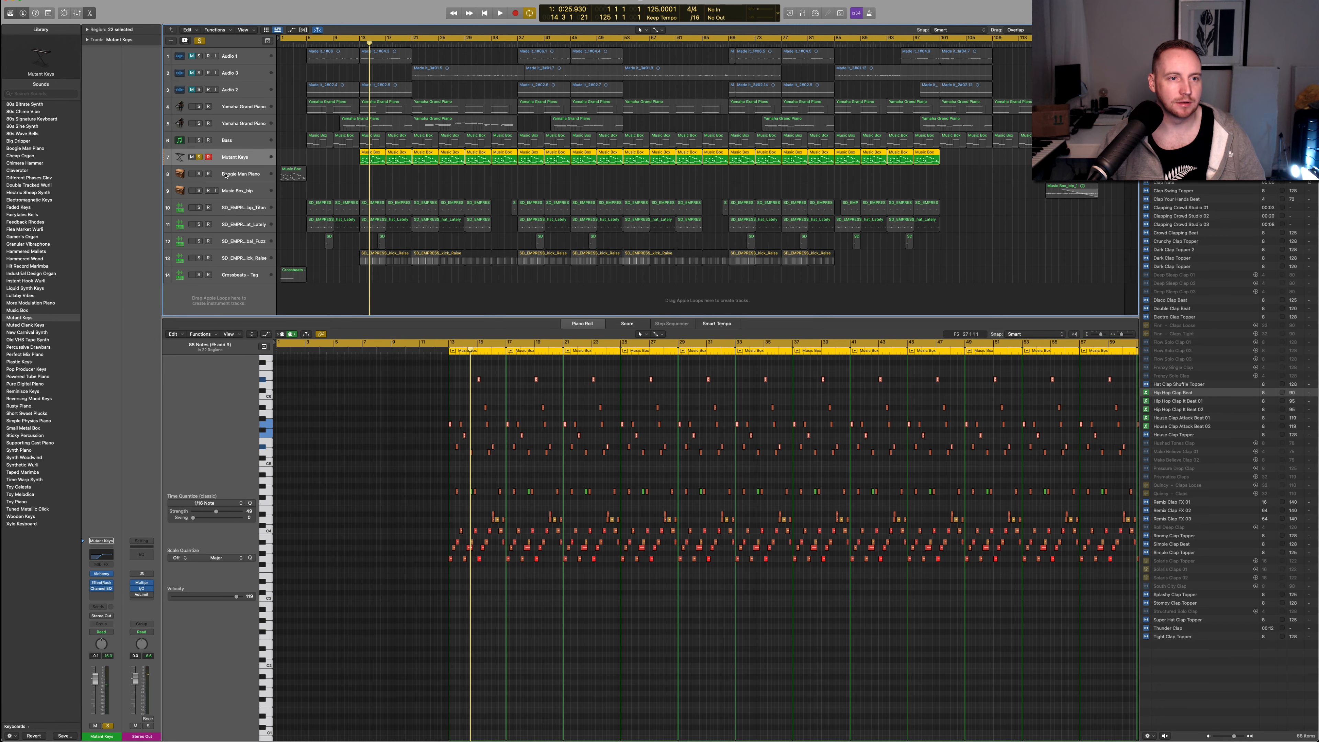
- Duplicate the Mutant Keys track, load the Music Box patch on the copy and move the bar 13 region onto it
key("super+d")
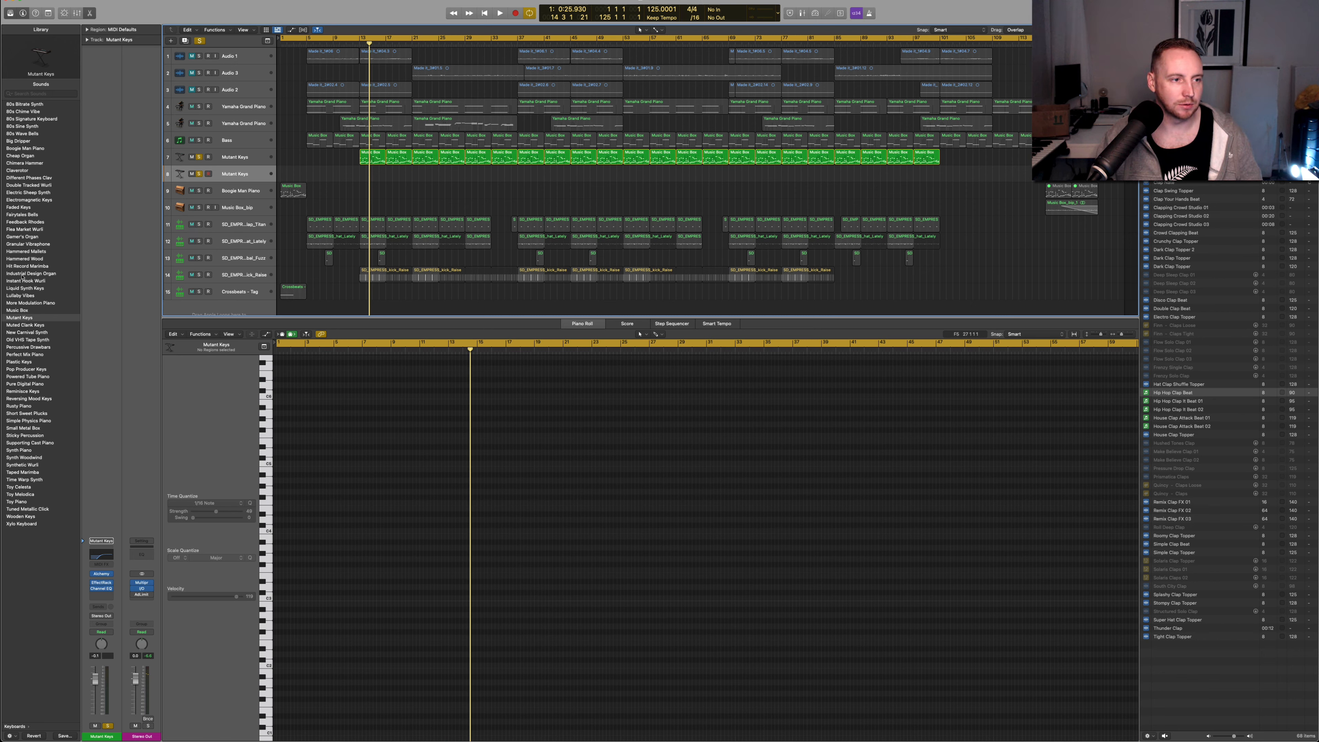
left_click(18, 310)
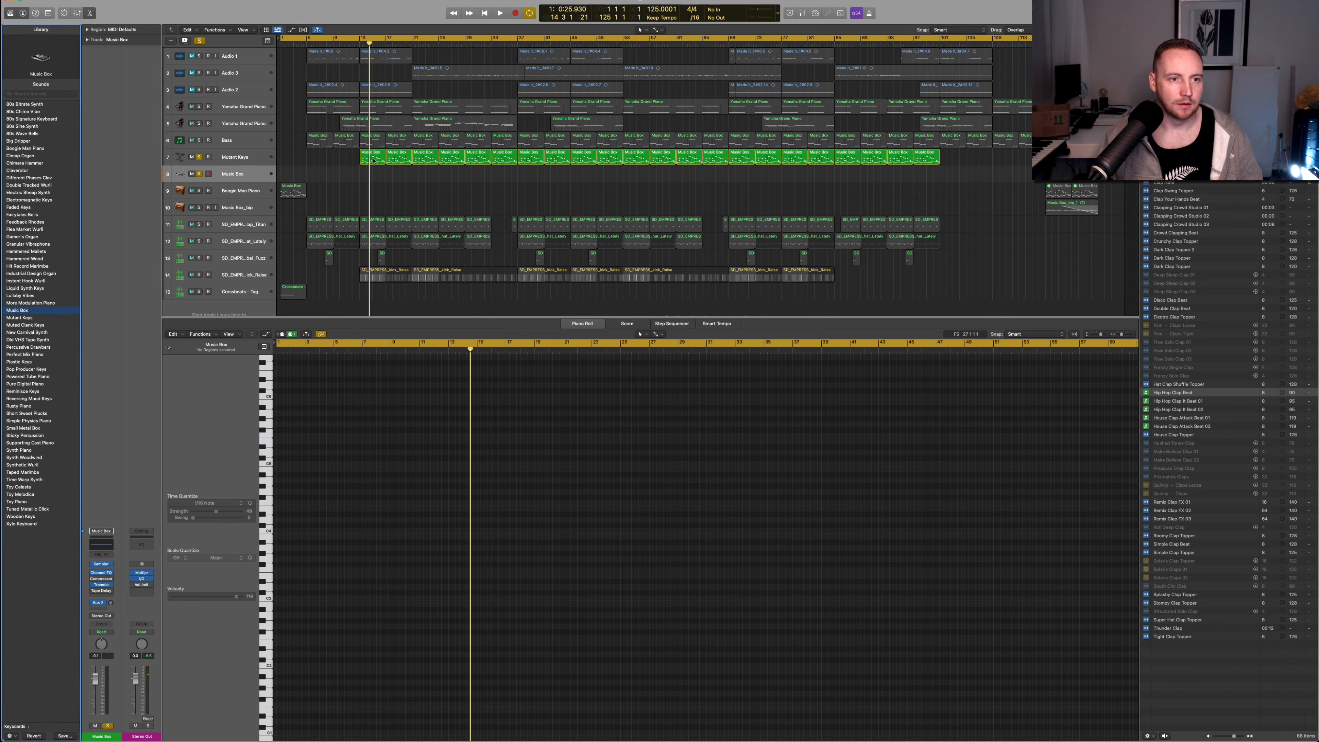
left_click_drag(373, 160, 369, 177)
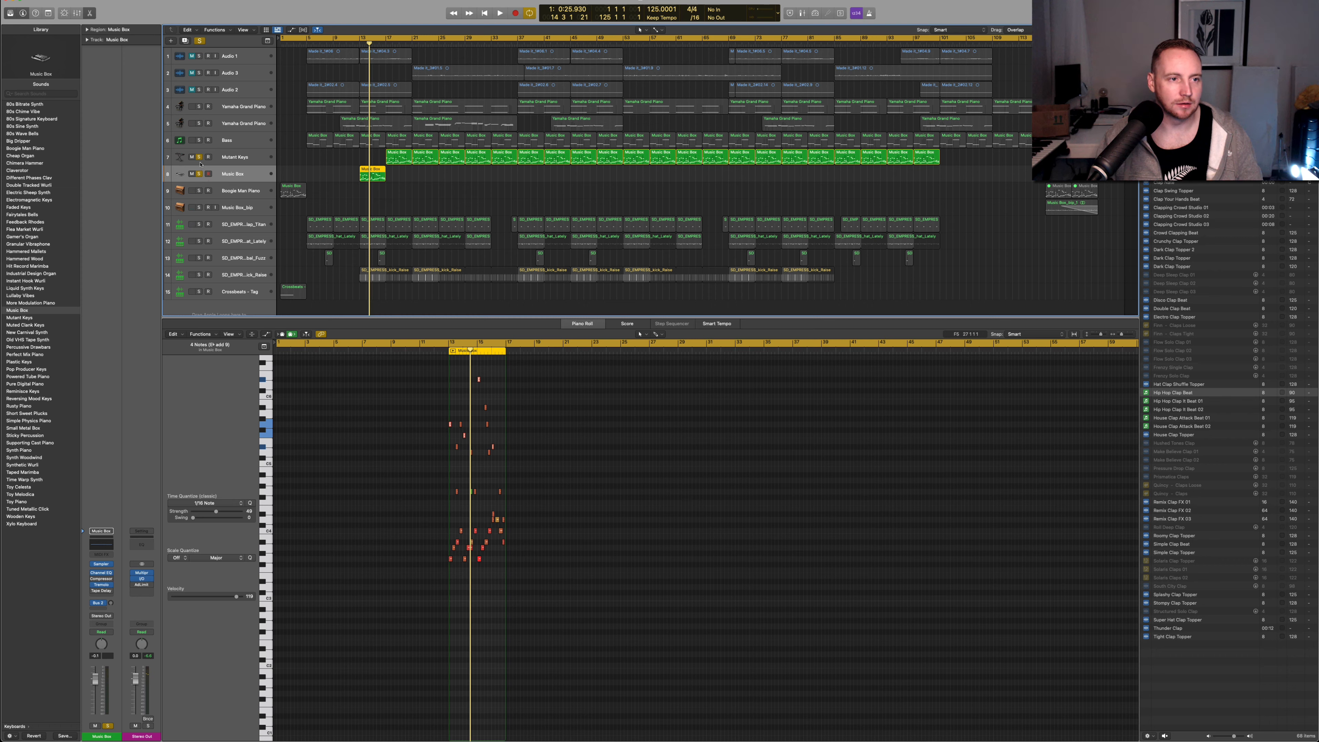
- Audition the moved region with the Music Box patch
key("space")
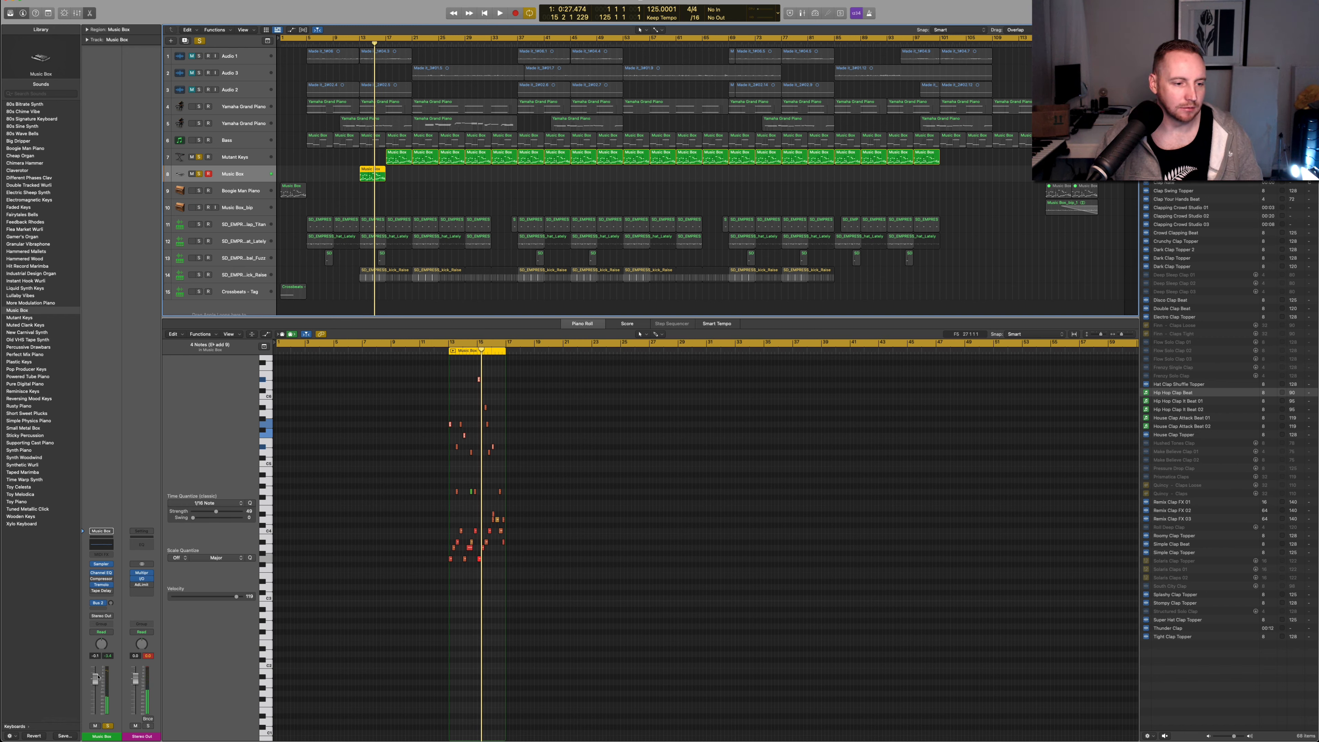
key("space")
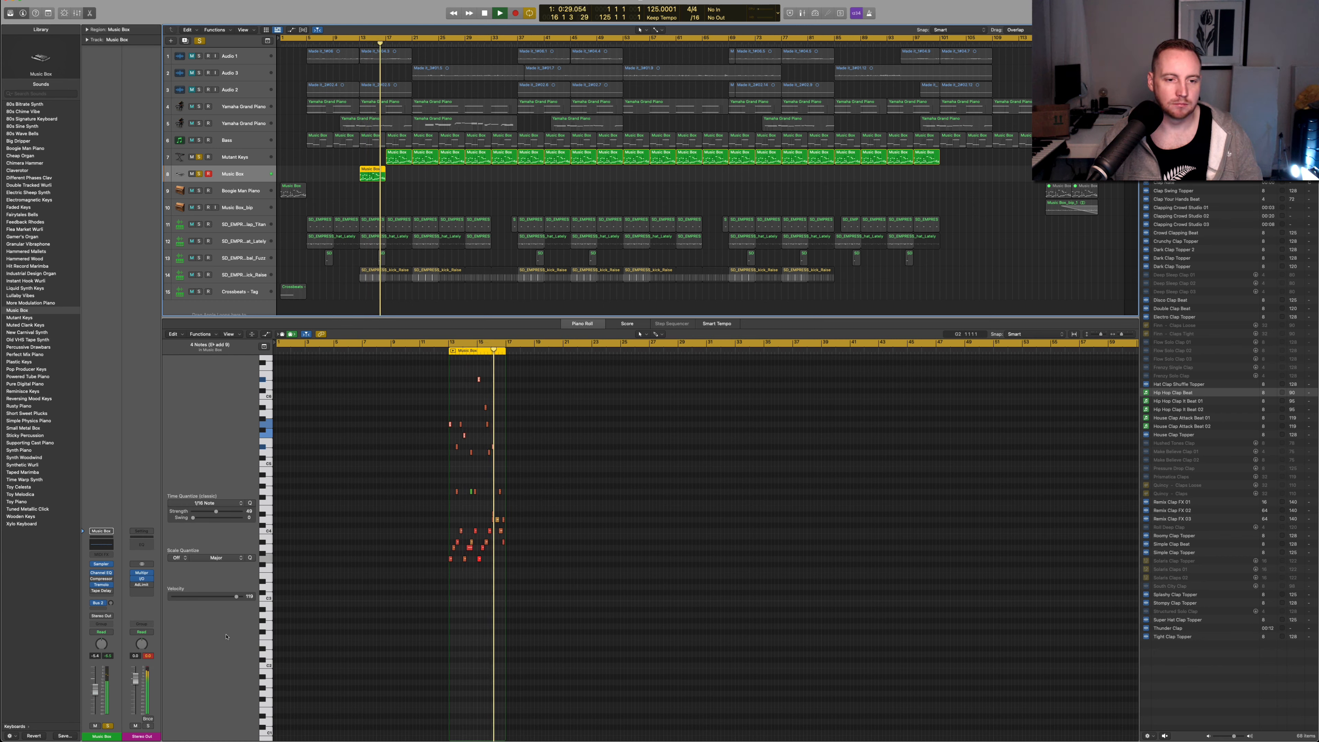
key("space")
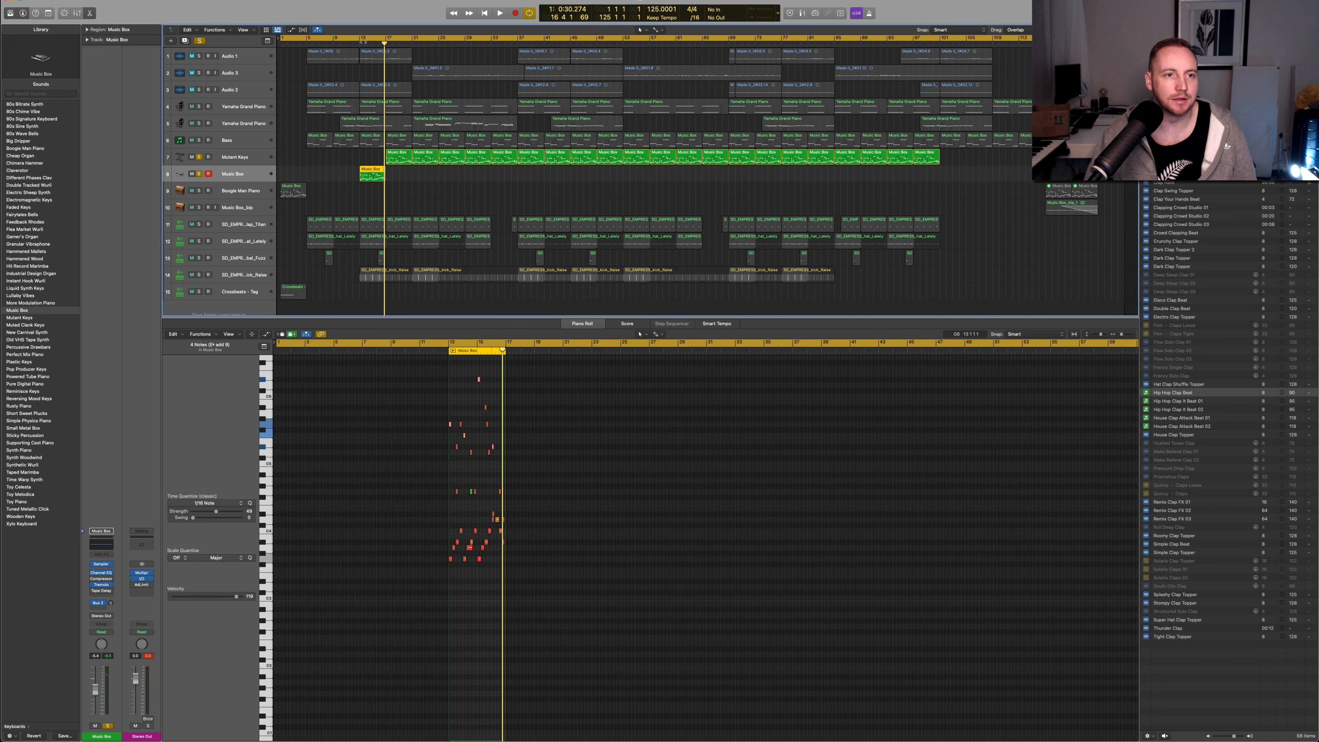
key("space")
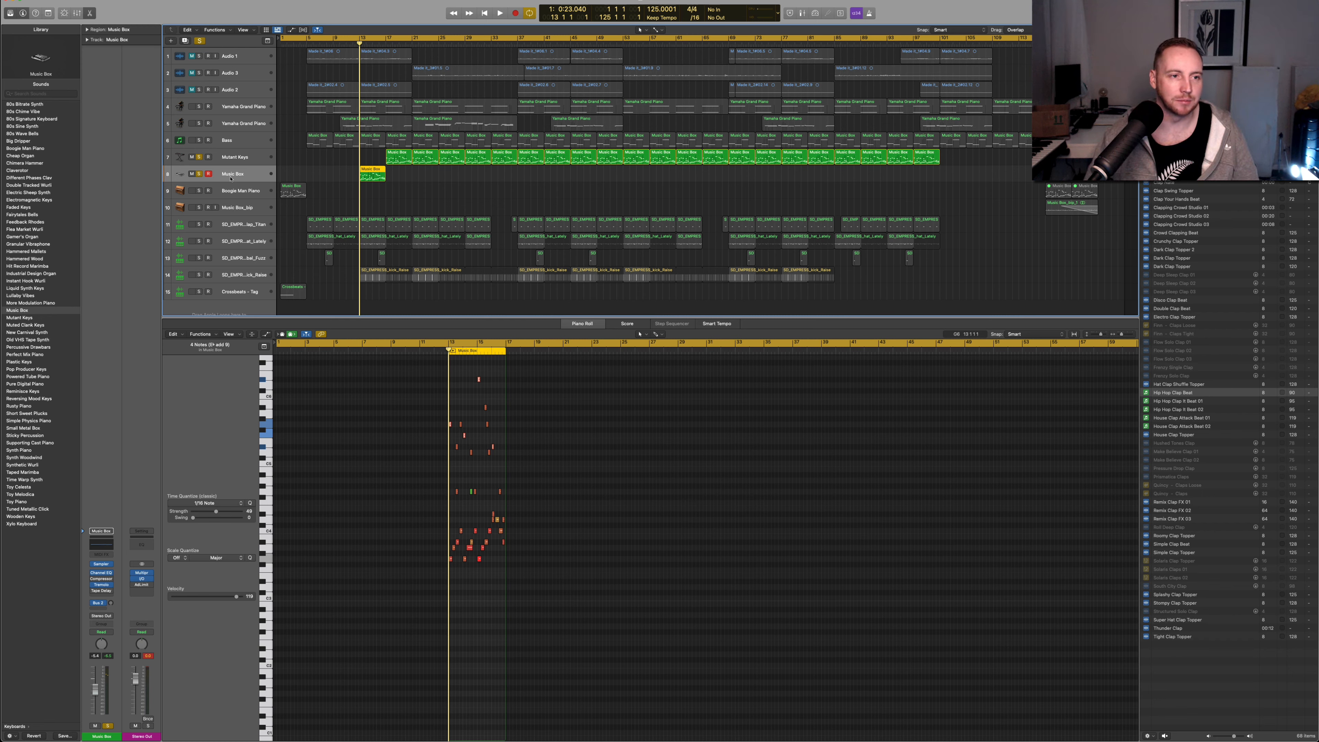
- Delete the Music Box region and its track, and restore the region at bar 13 of the Mutant Keys track
key("Delete")
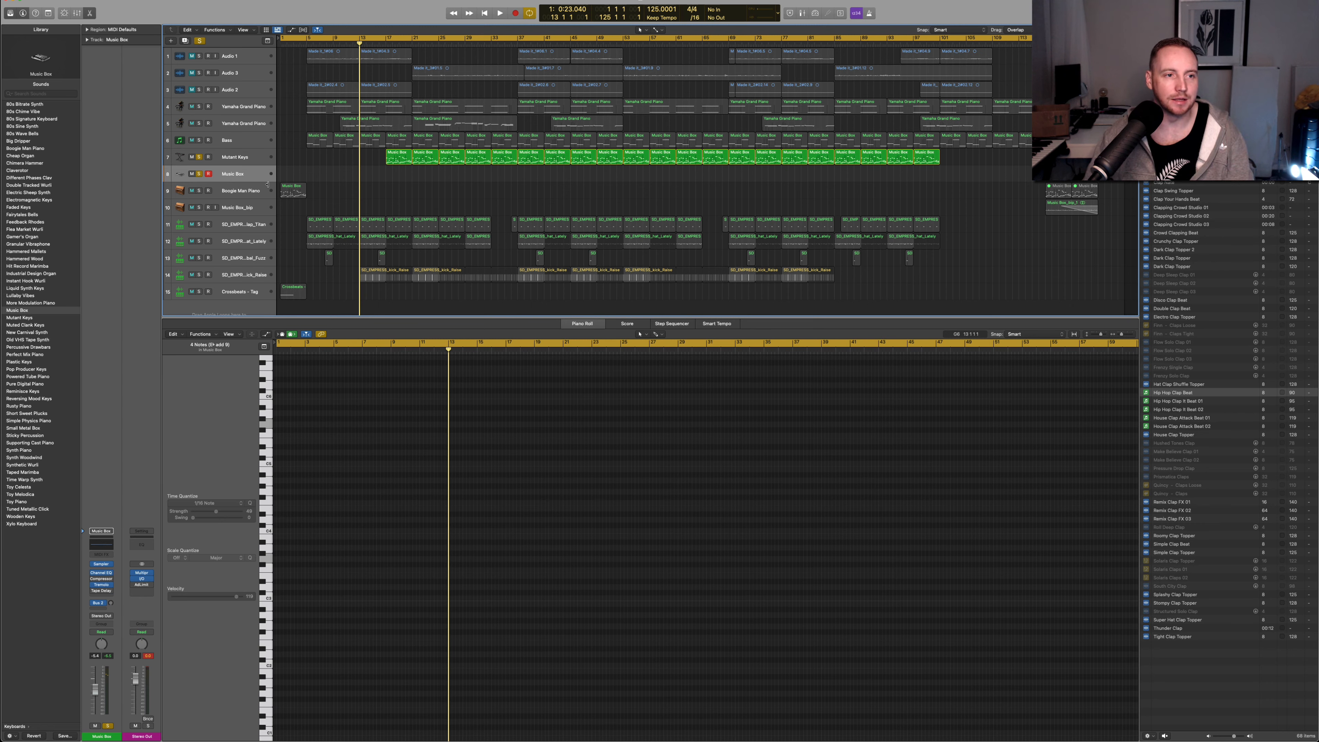
key("super+BackSpace")
left_click(240, 158)
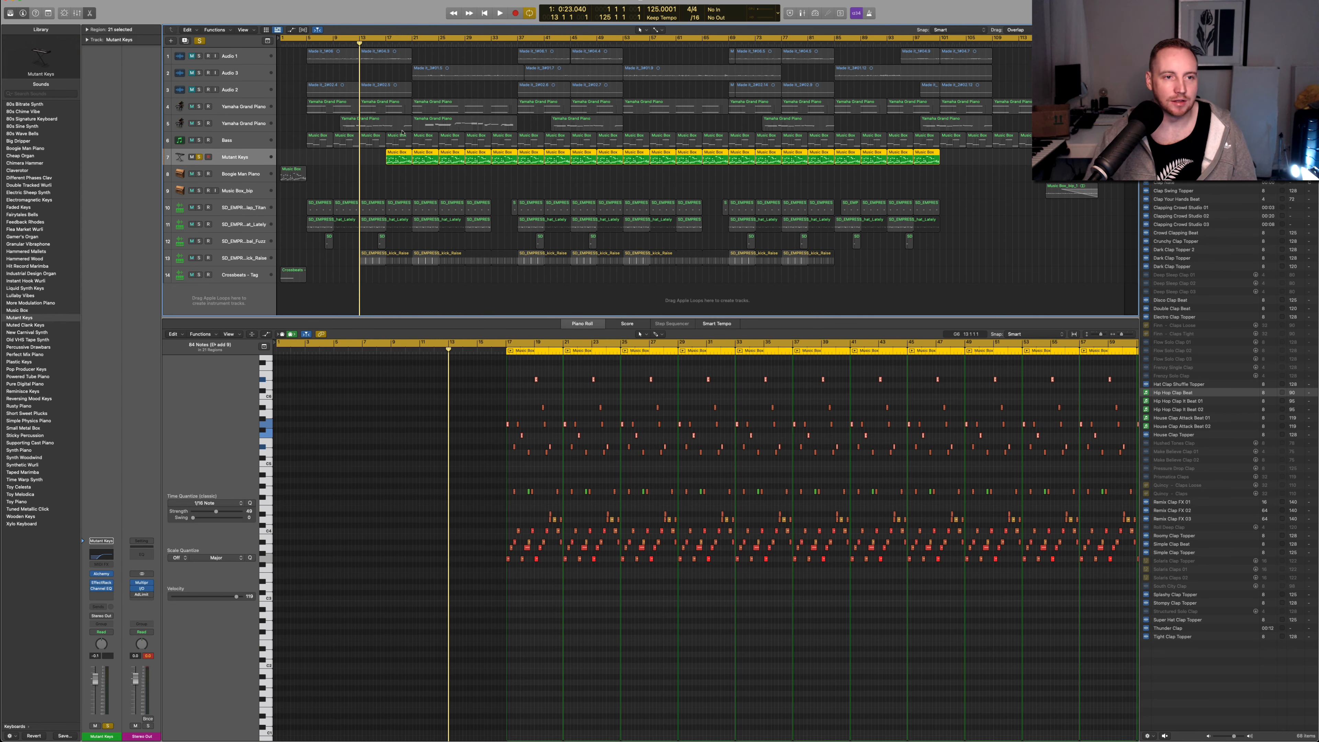
left_click_drag(400, 159, 372, 163)
key("super+z")
left_click(361, 156)
- Play the first Mutant Keys region and examine the track's Alchemy instrument, closing its window again
key("space")
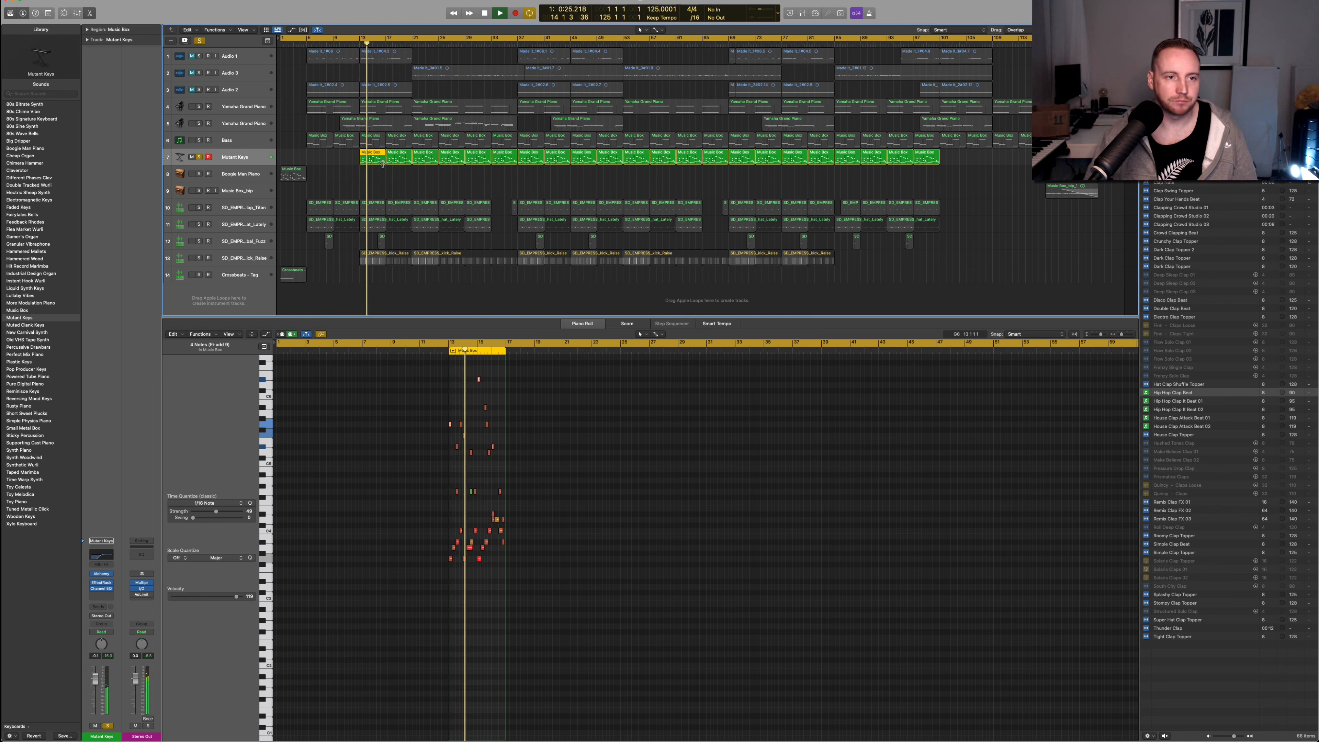
key("space")
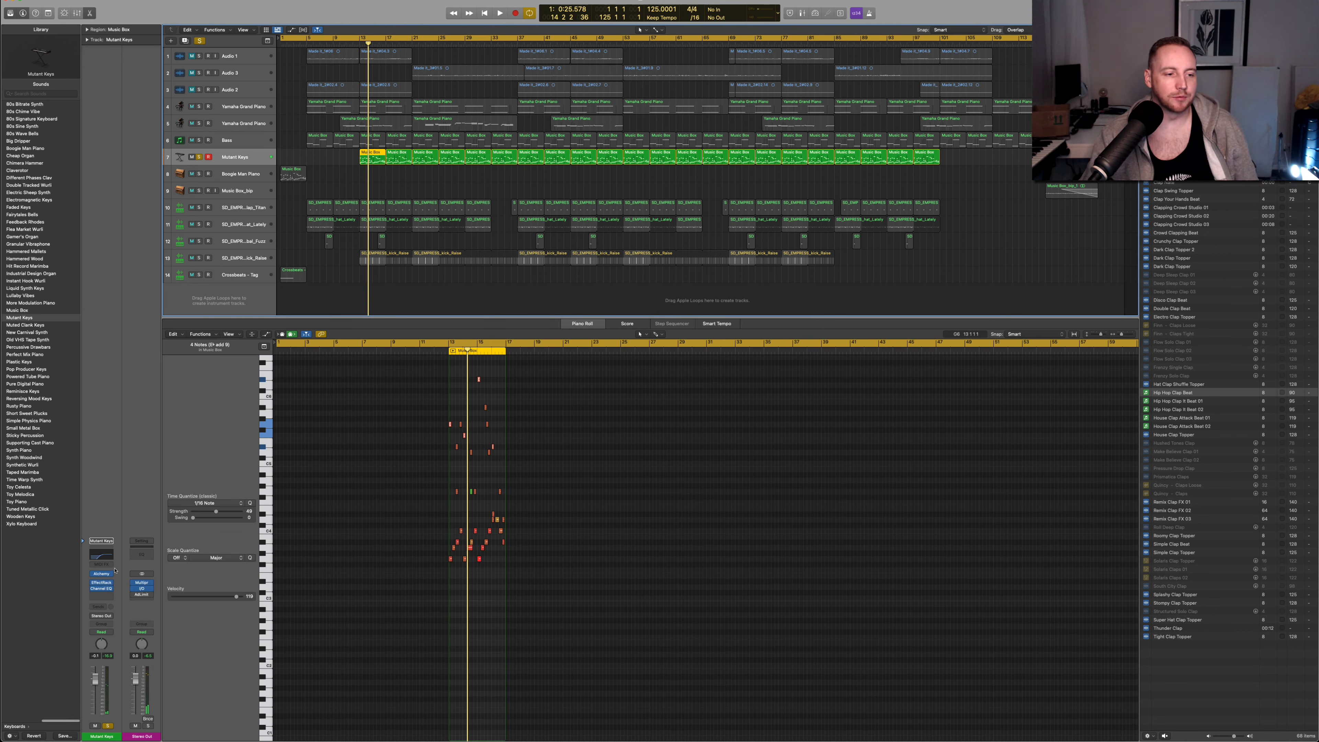
mouse_move(102, 576)
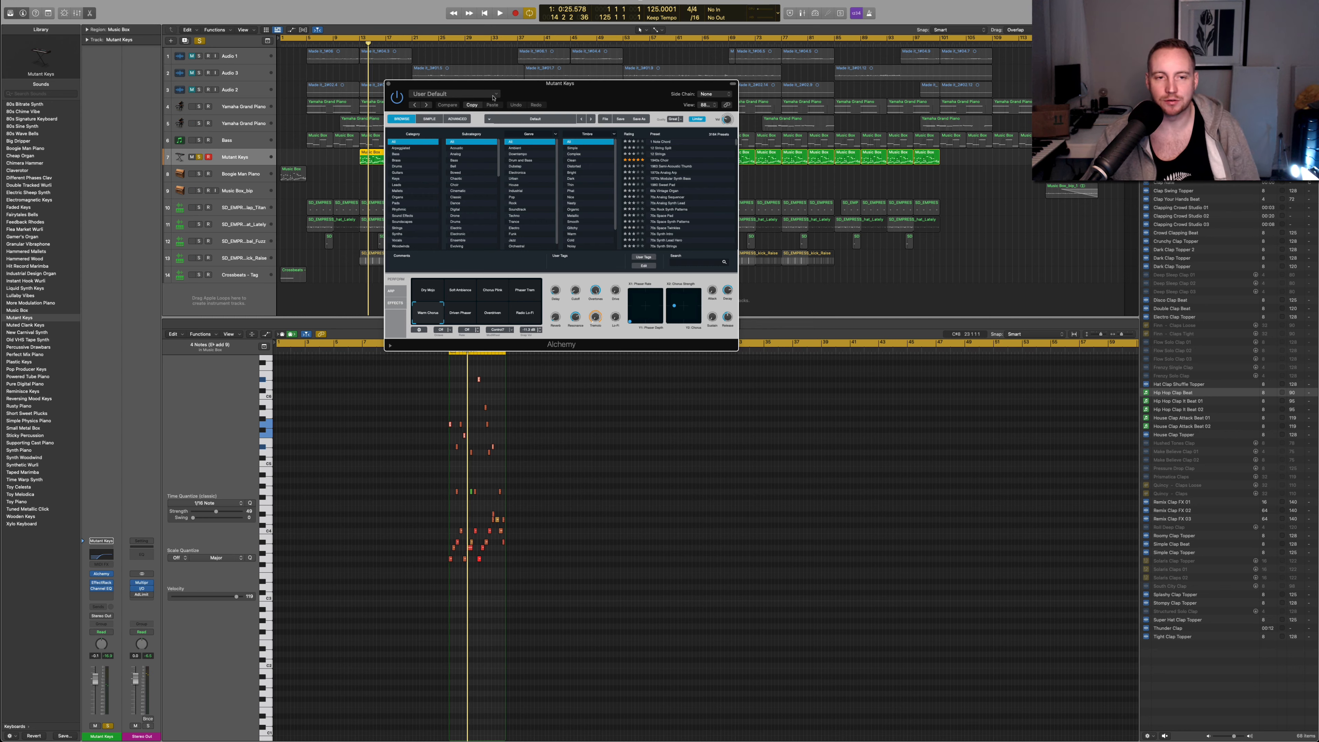
left_click(389, 85)
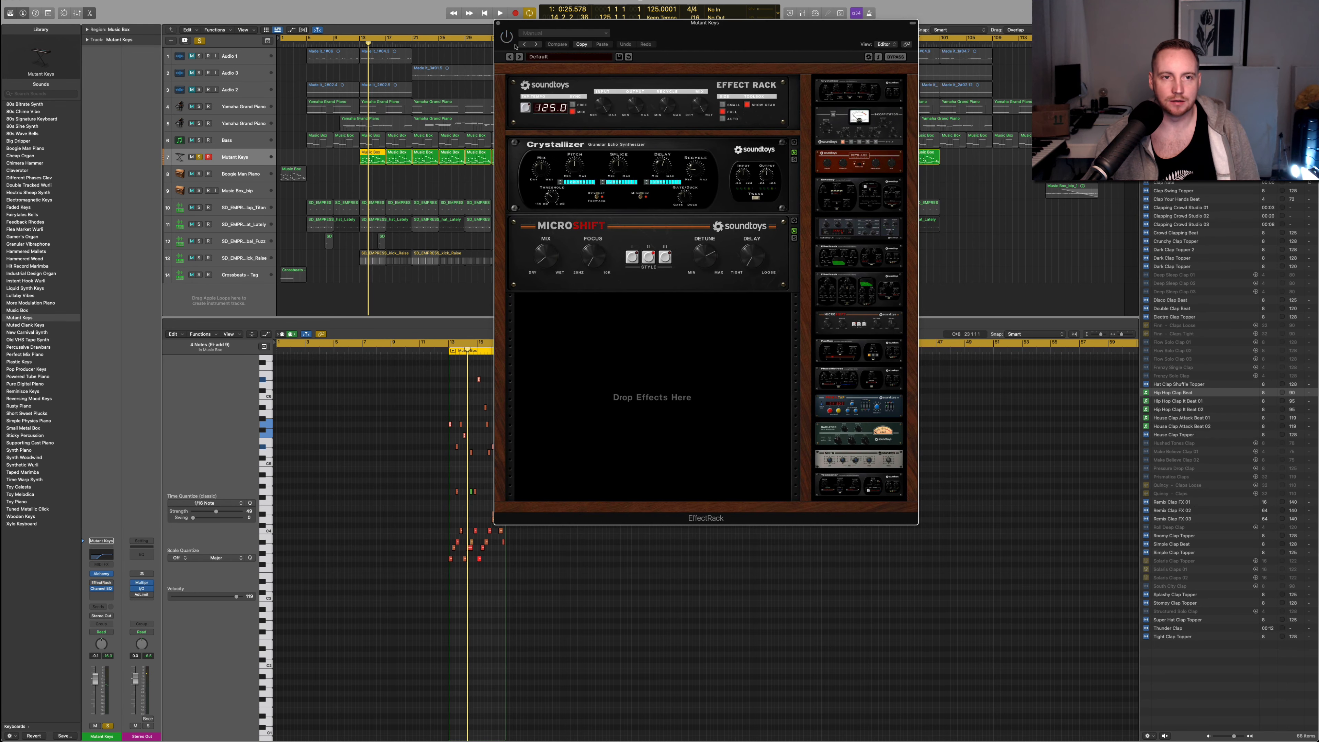
- Audition Mutant Keys with EffectRack bypassed, check the track's Channel EQ curve, and switch EffectRack back on
key("space")
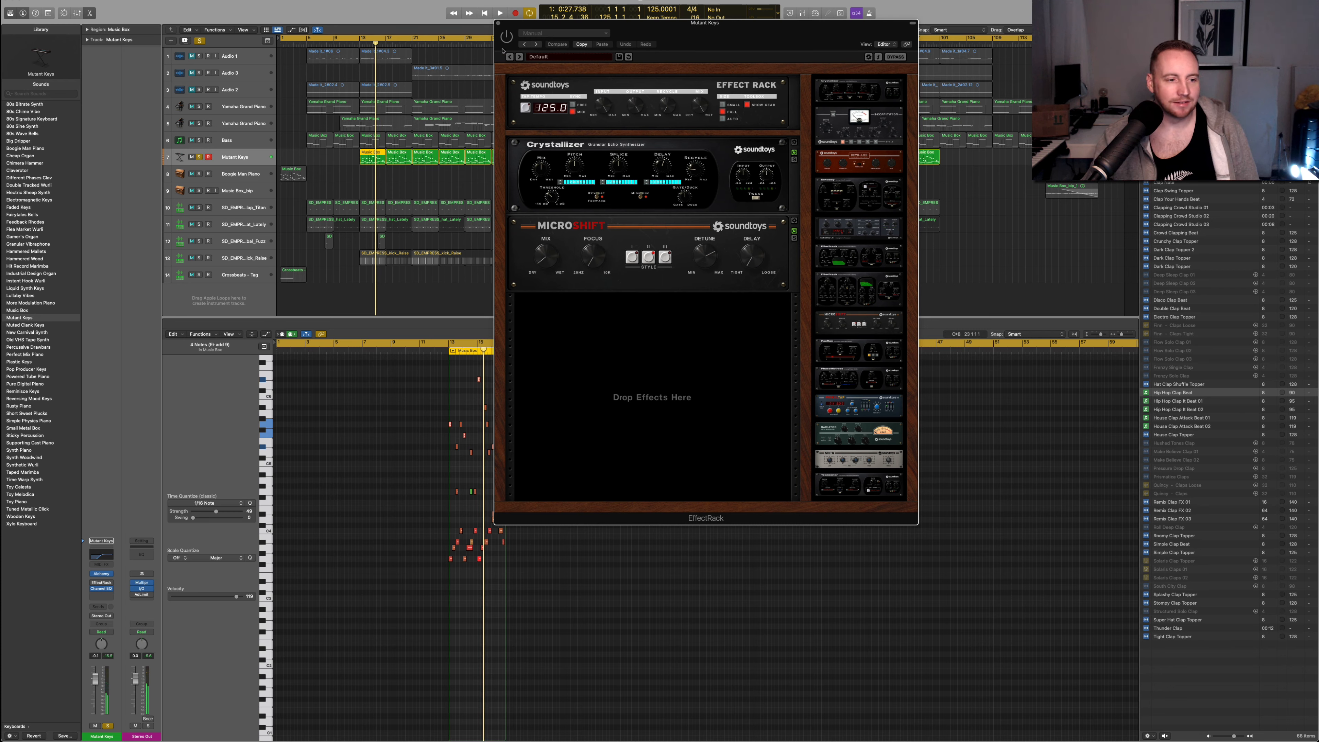
left_click(101, 589)
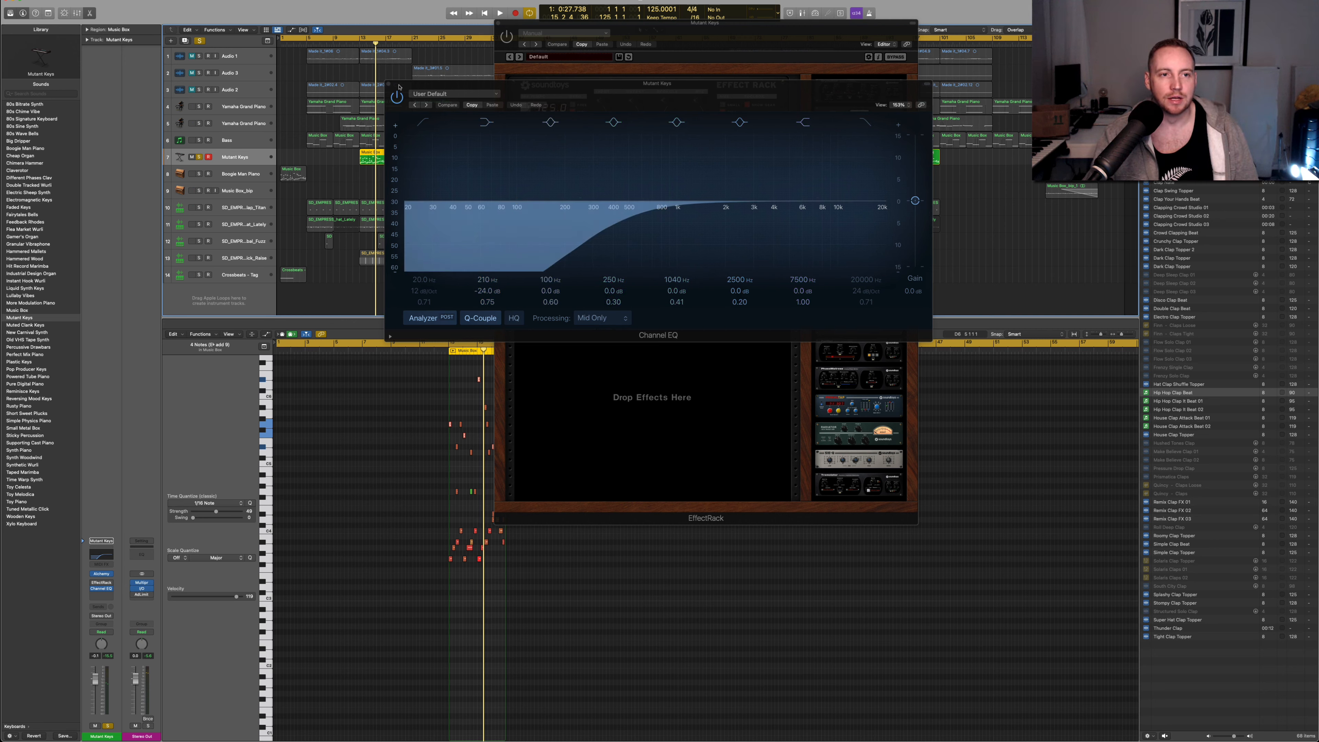
left_click(388, 85)
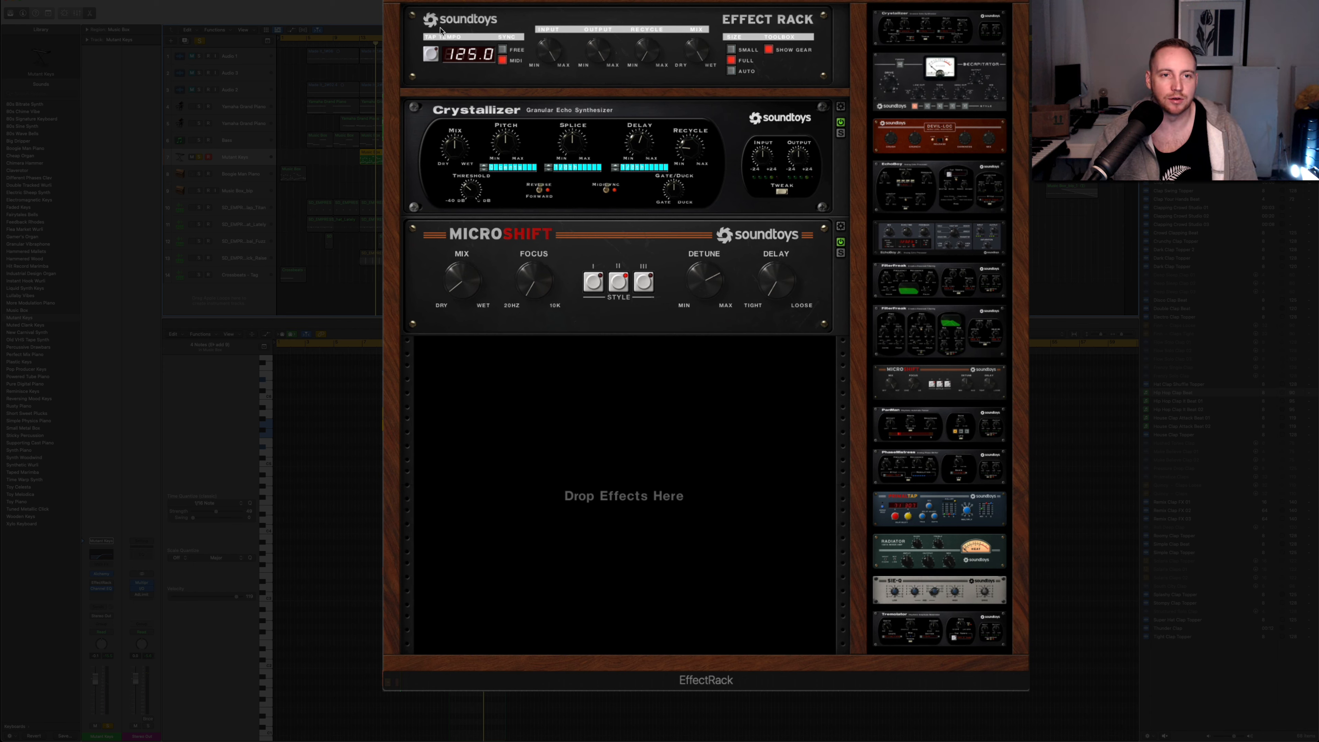
left_click(505, 18)
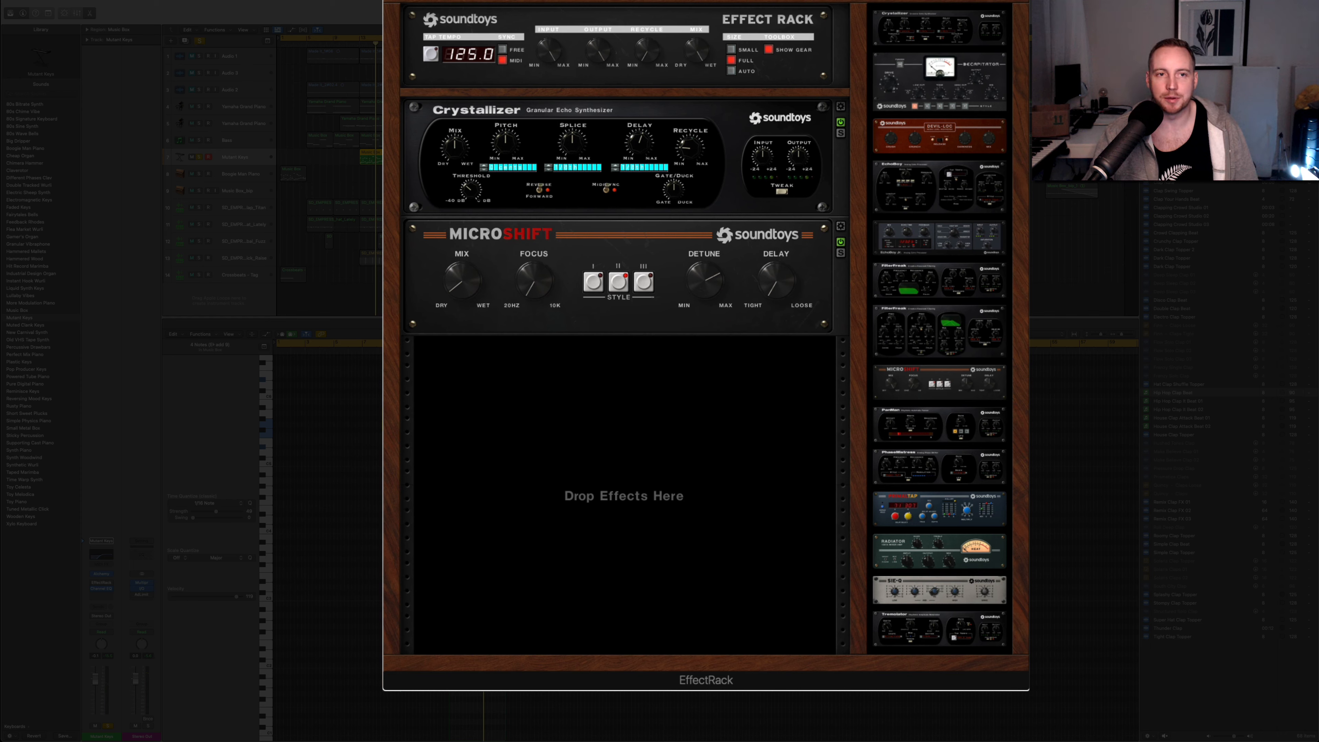
- Add FilterFreak below MicroShift in the EffectRack, bypass it and remove it from the rack again
left_click_drag(930, 332, 642, 417)
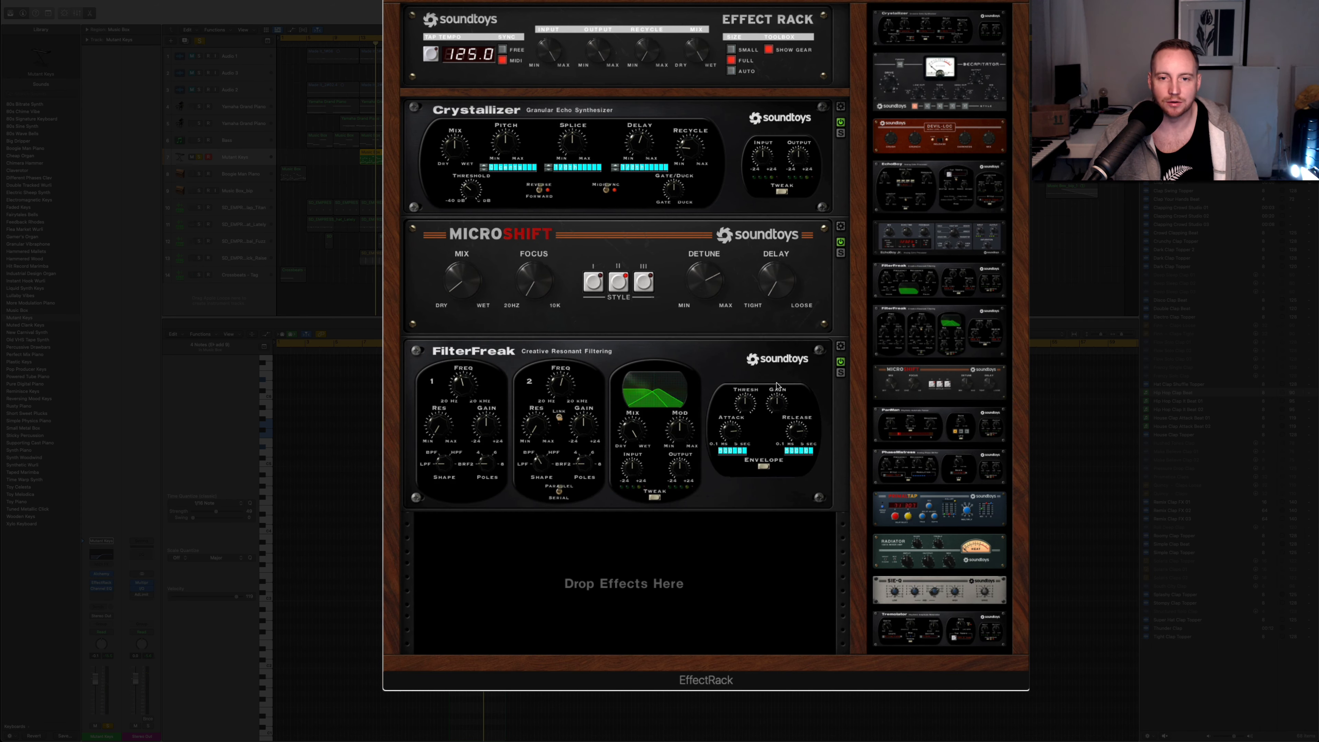
left_click(841, 362)
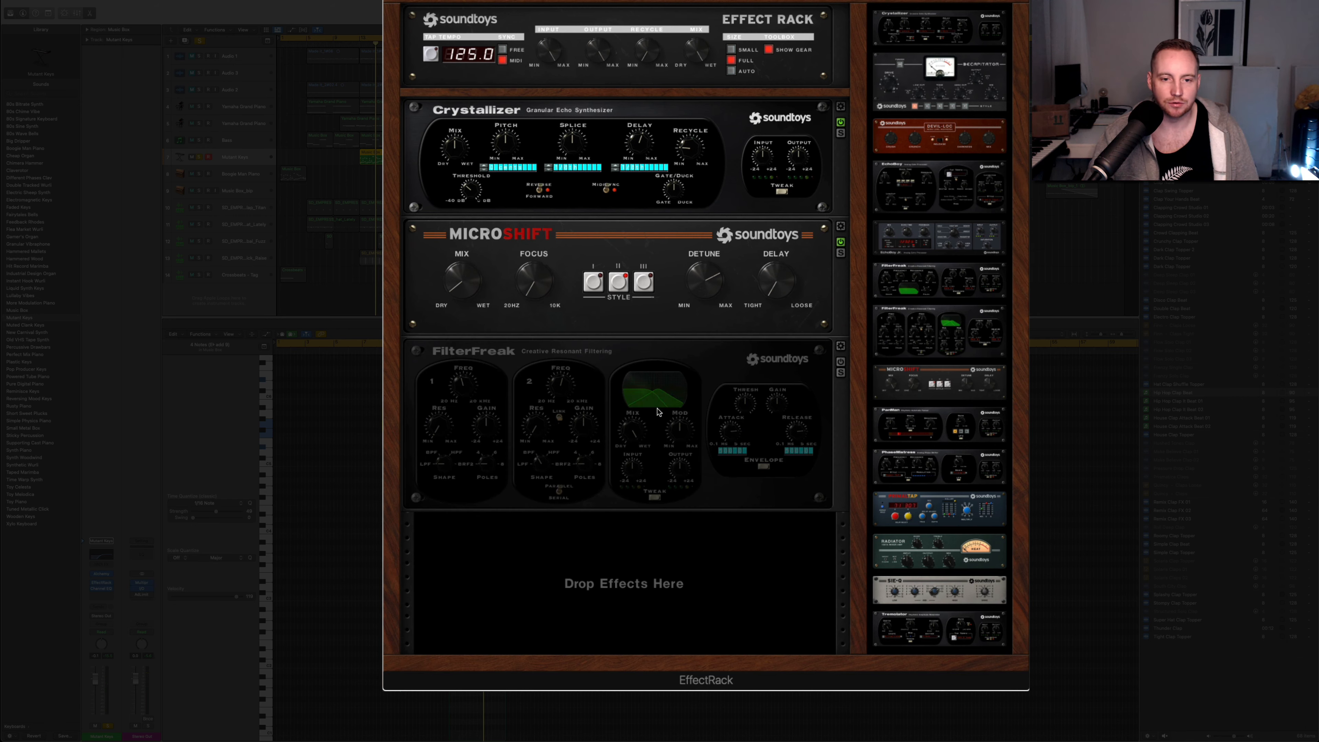
left_click_drag(604, 419, 1087, 319)
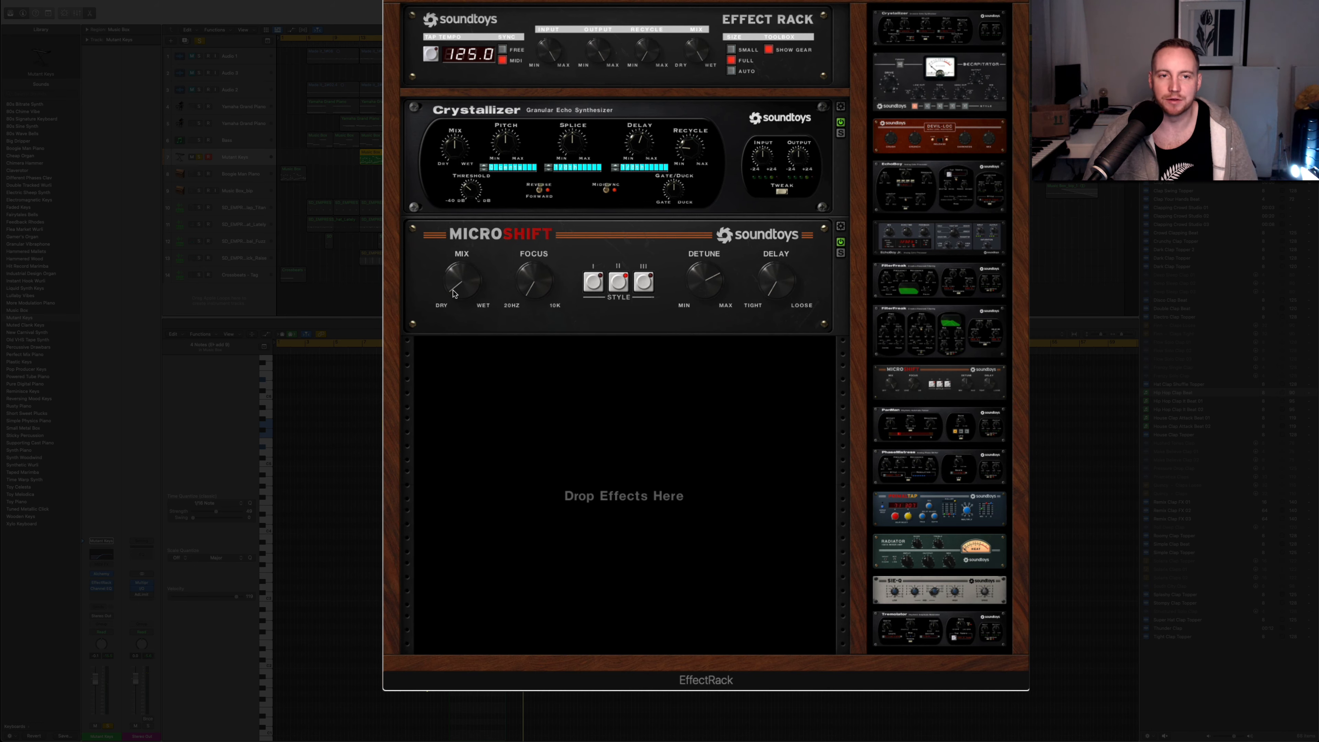
- Compare the Mutant Keys sound with MicroShift bypassed and active, and close the EffectRack window
left_click(841, 242)
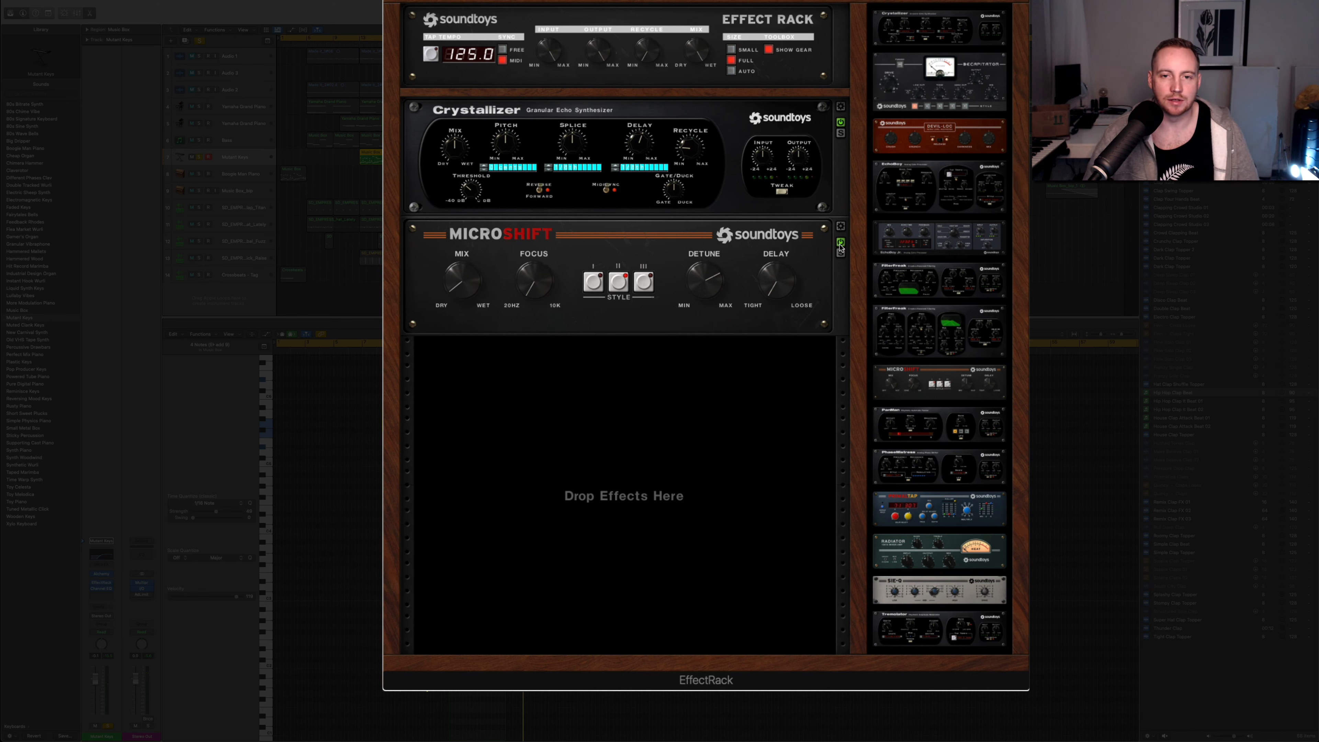
key("space")
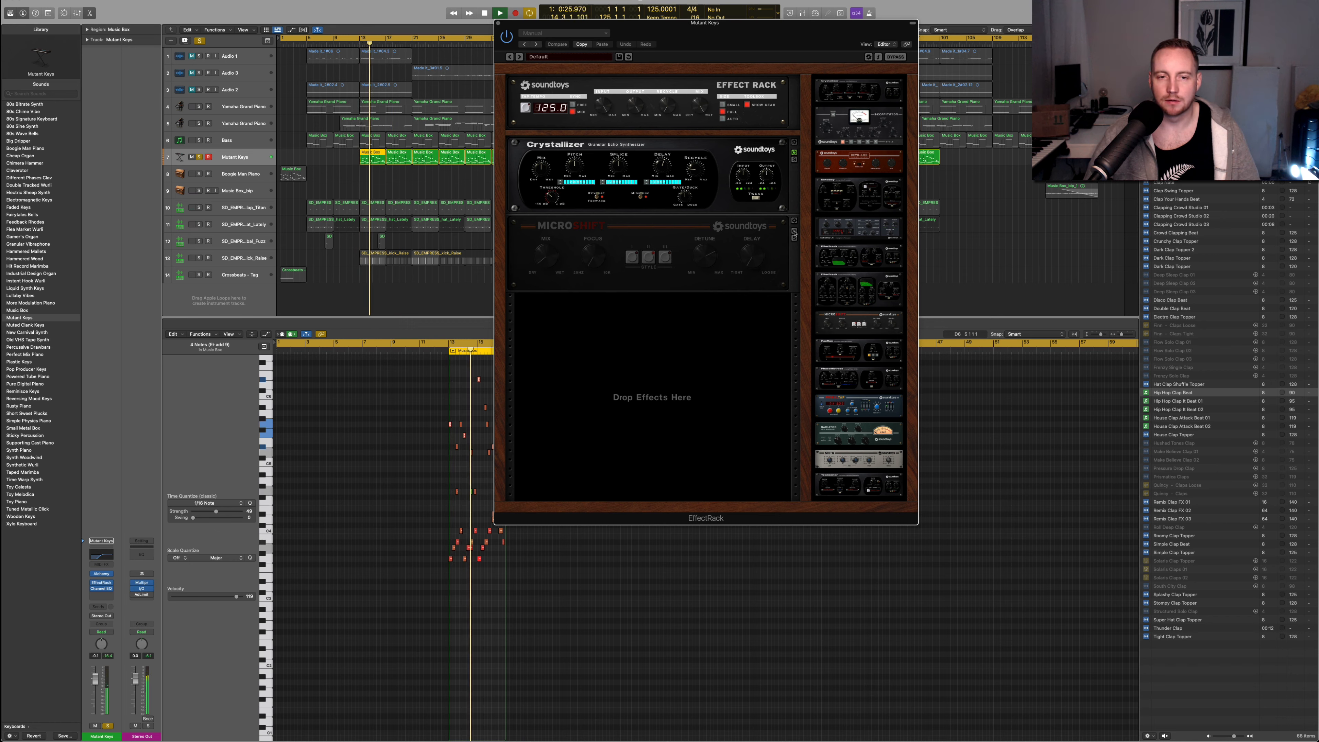
left_click(794, 232)
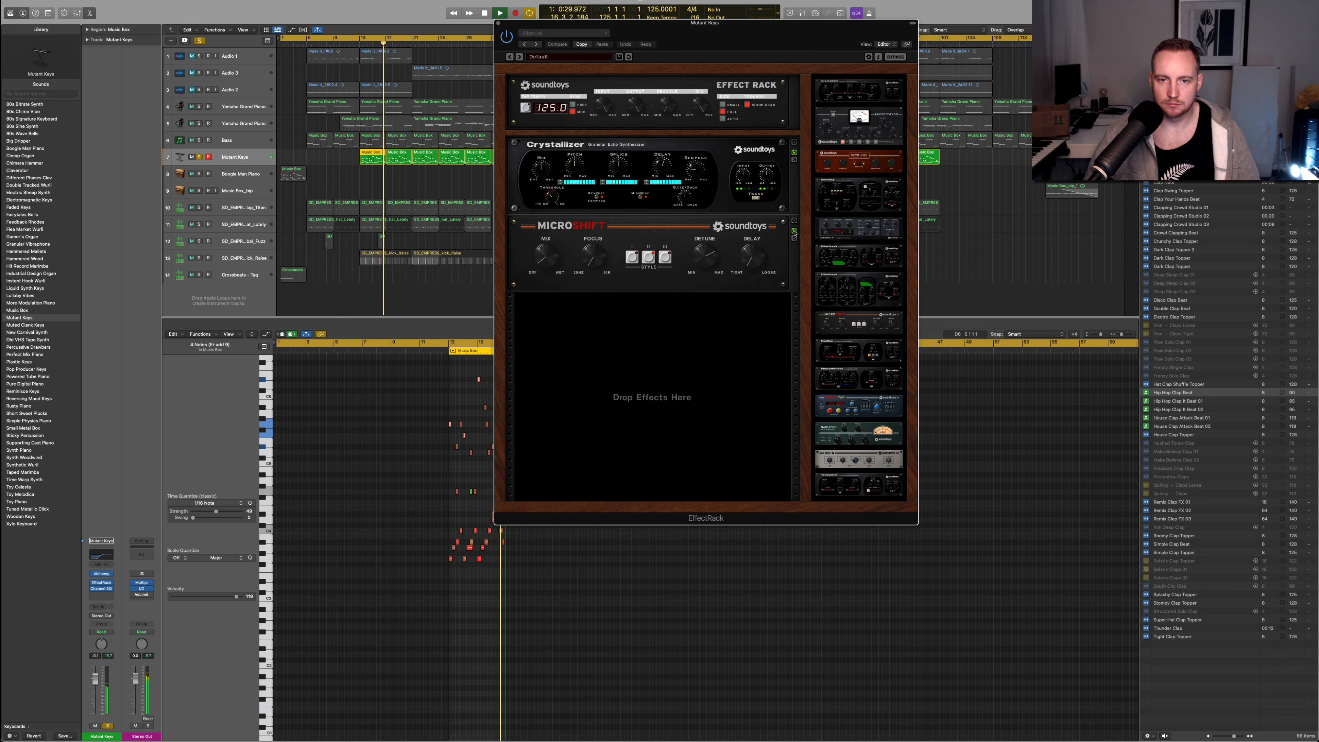
key("space")
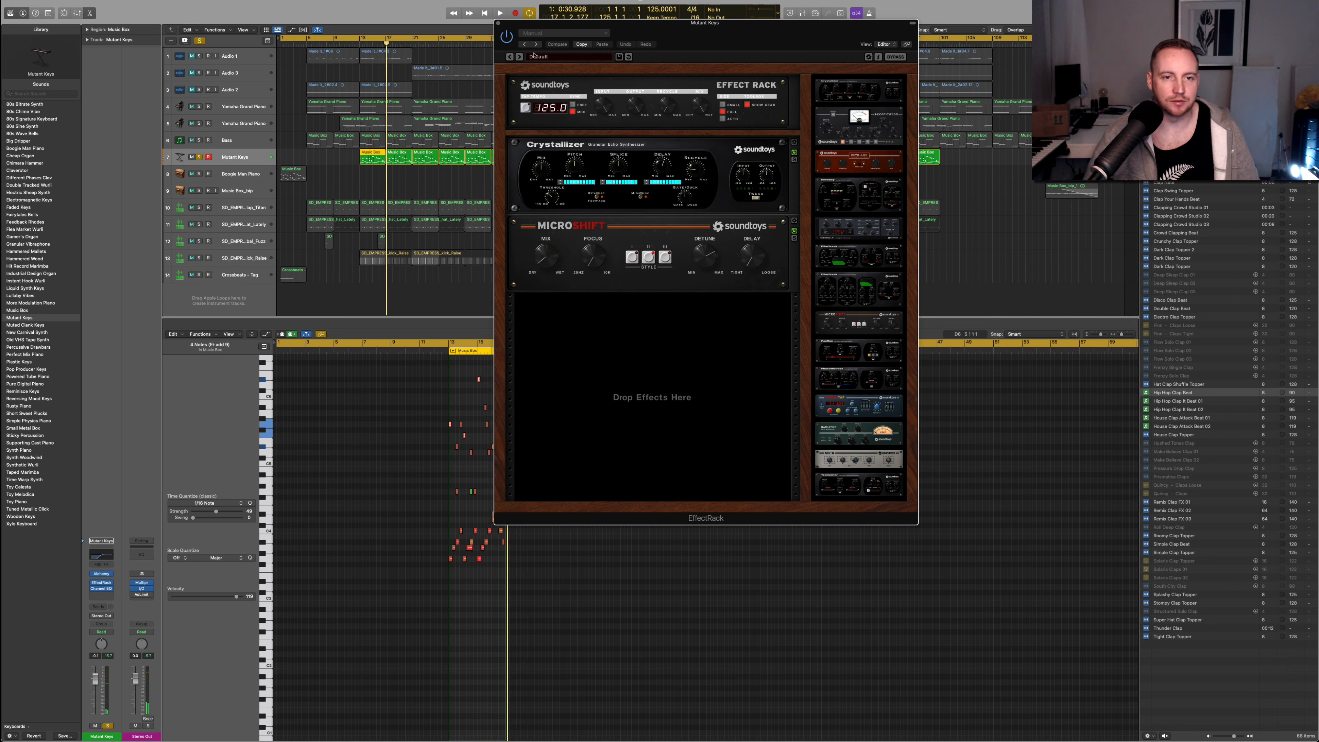
left_click(498, 24)
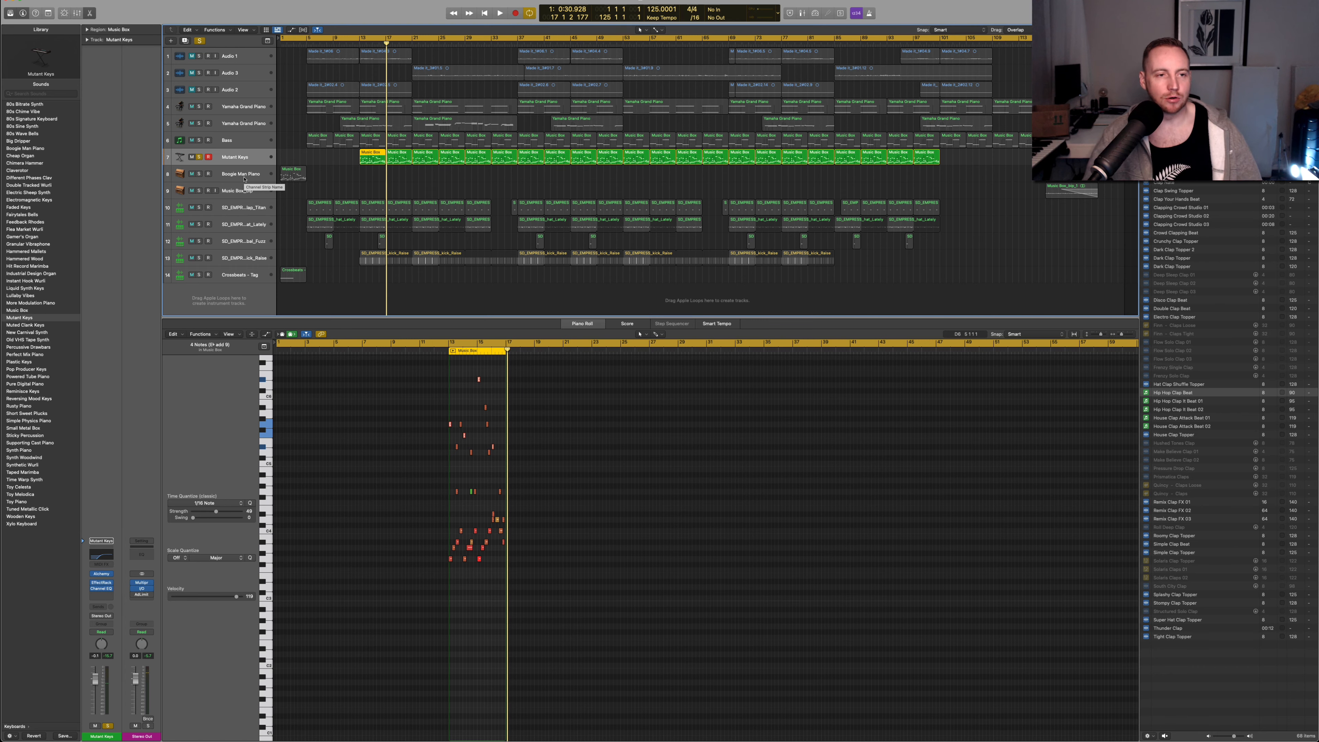
- Examine the notes of the Bass track and of the first Mutant Keys region in the Piano Roll
left_click(227, 145)
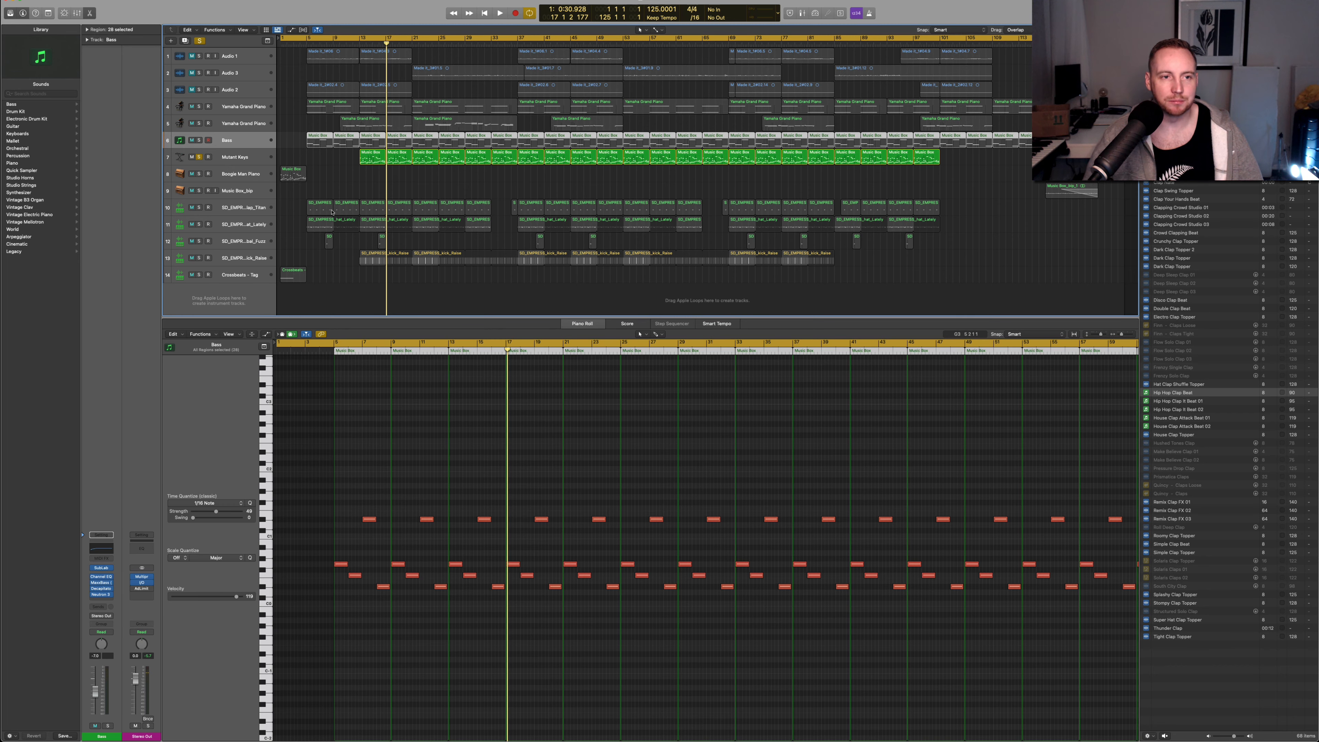
left_click(378, 152)
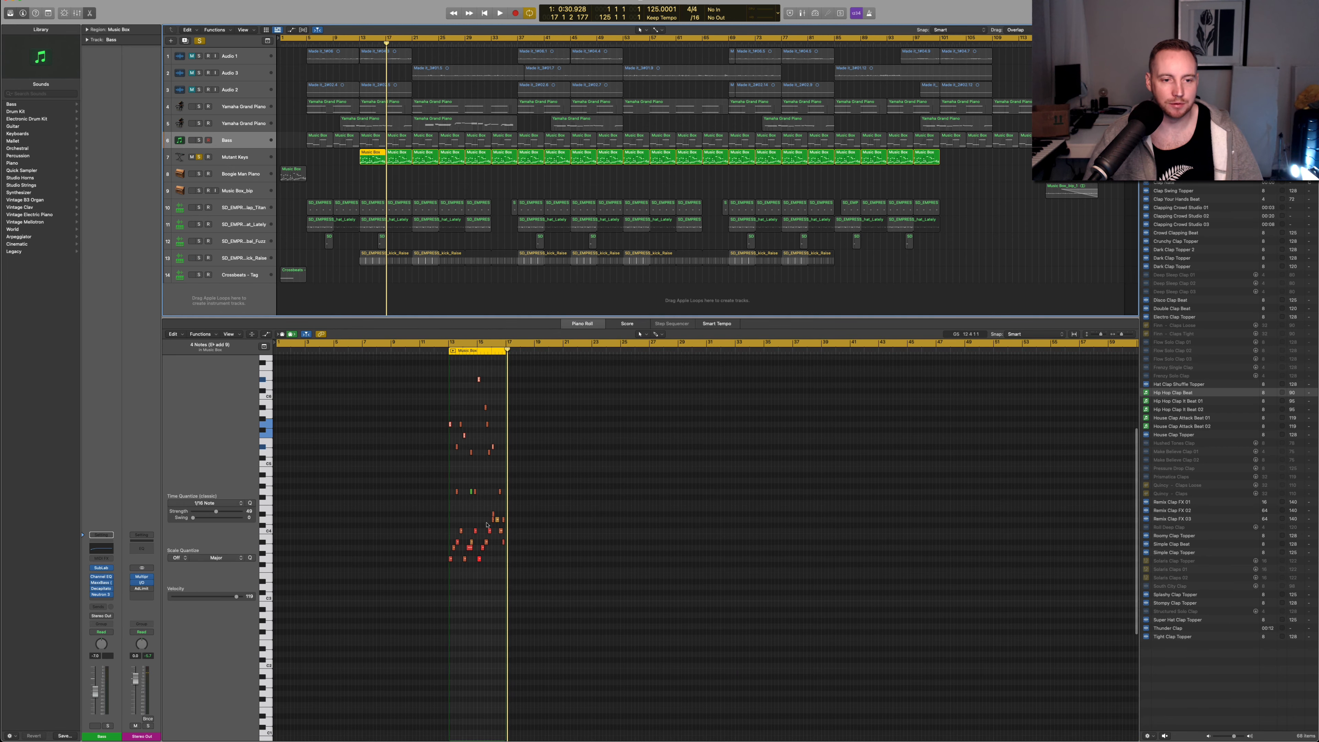
- Compare the Bass and Mutant Keys region notes at bar 13 in the Piano Roll, auditioning individual notes of both regions
key("z")
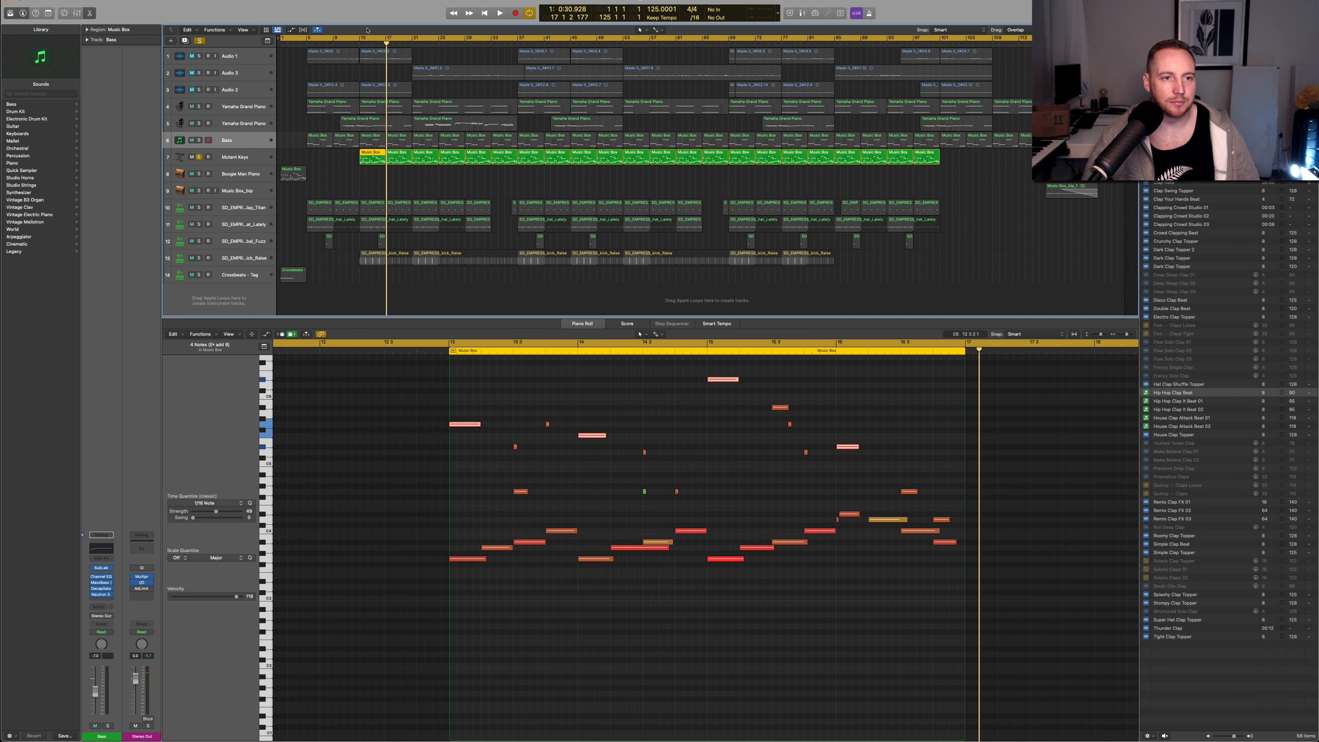
left_click(373, 141)
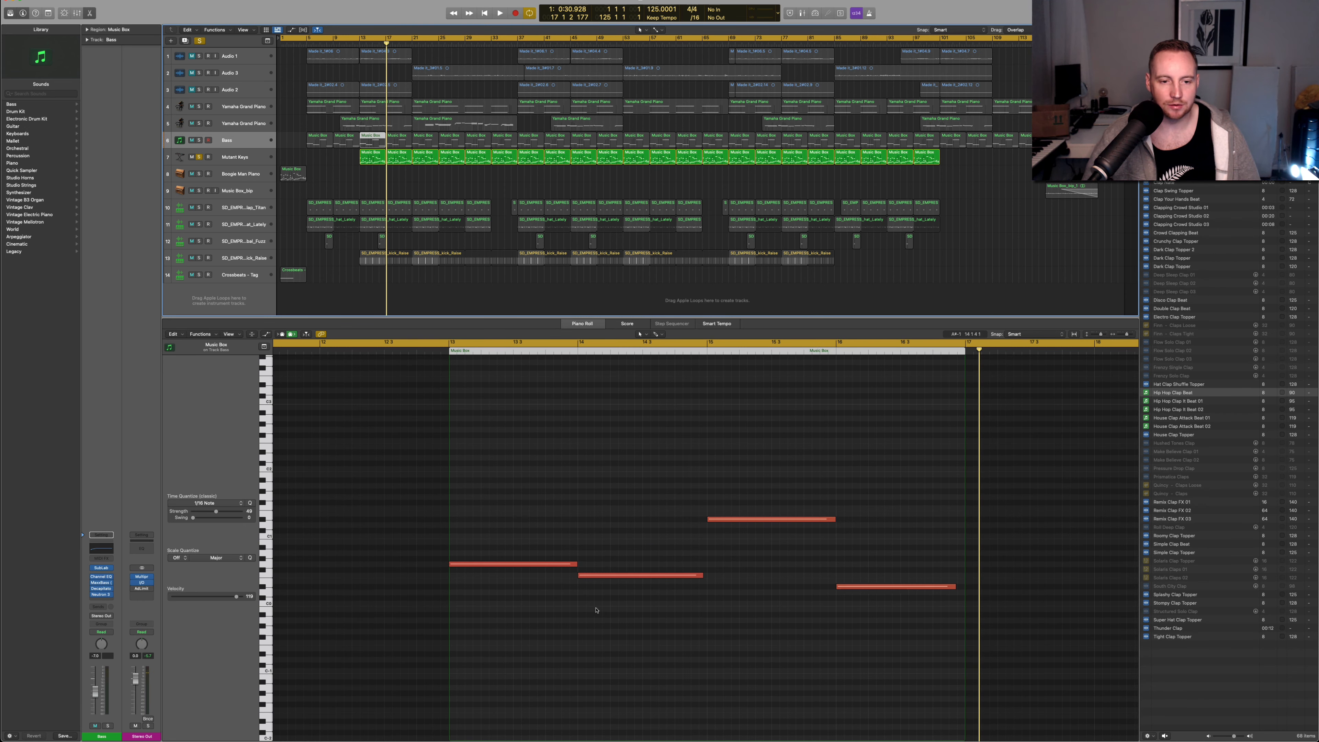
left_click(374, 157)
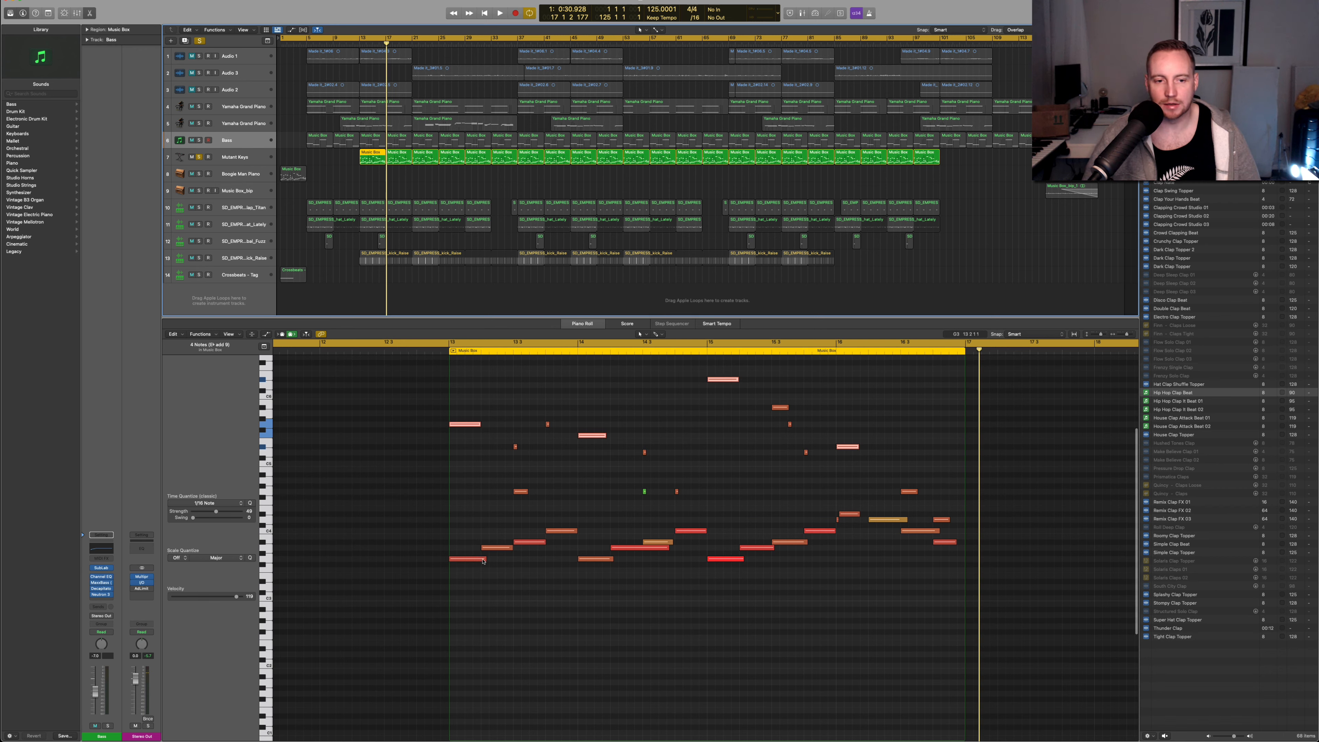
left_click(526, 542)
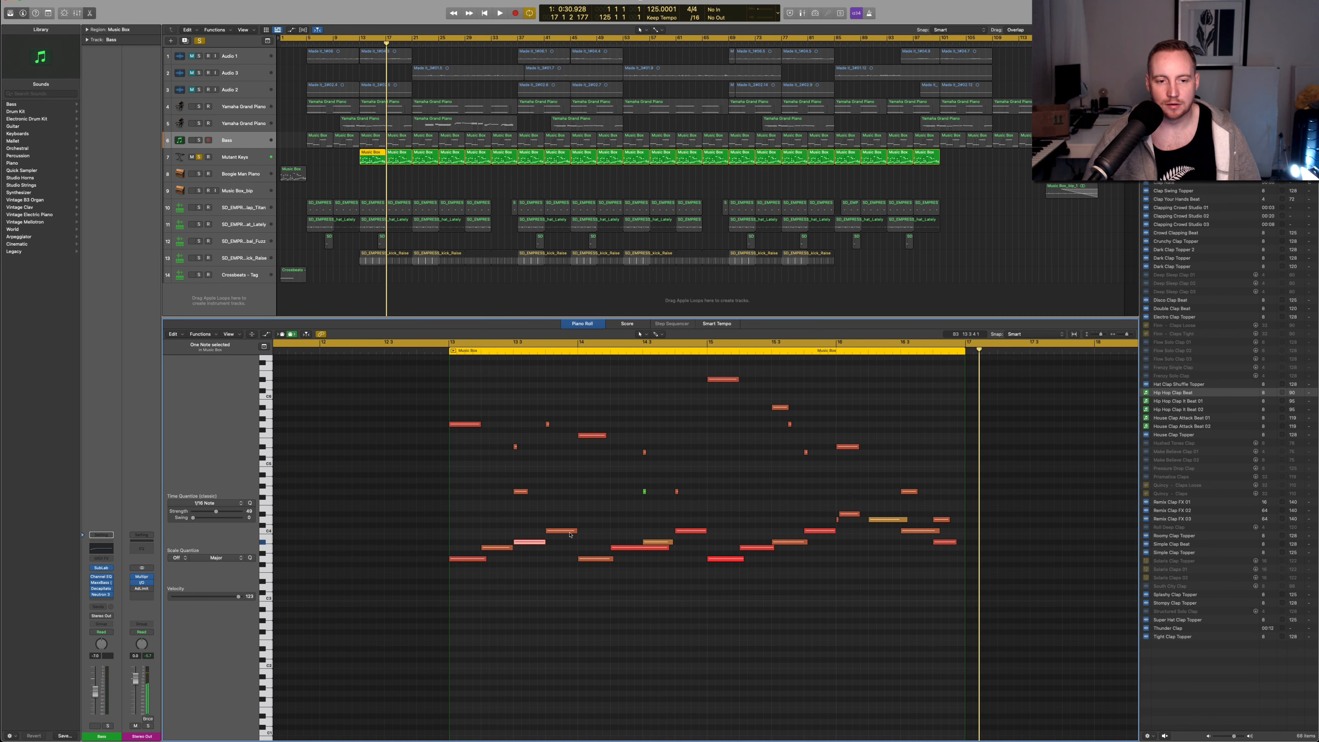
left_click(571, 532)
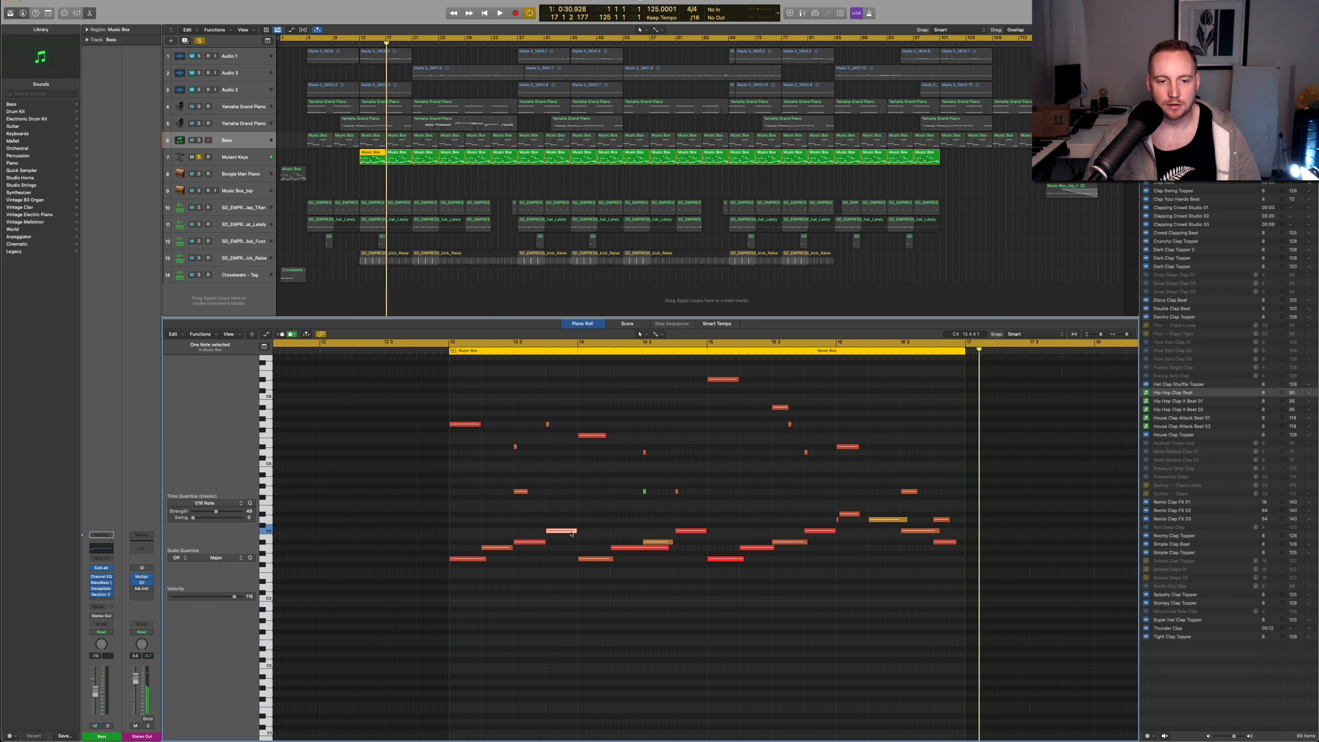
left_click(372, 139)
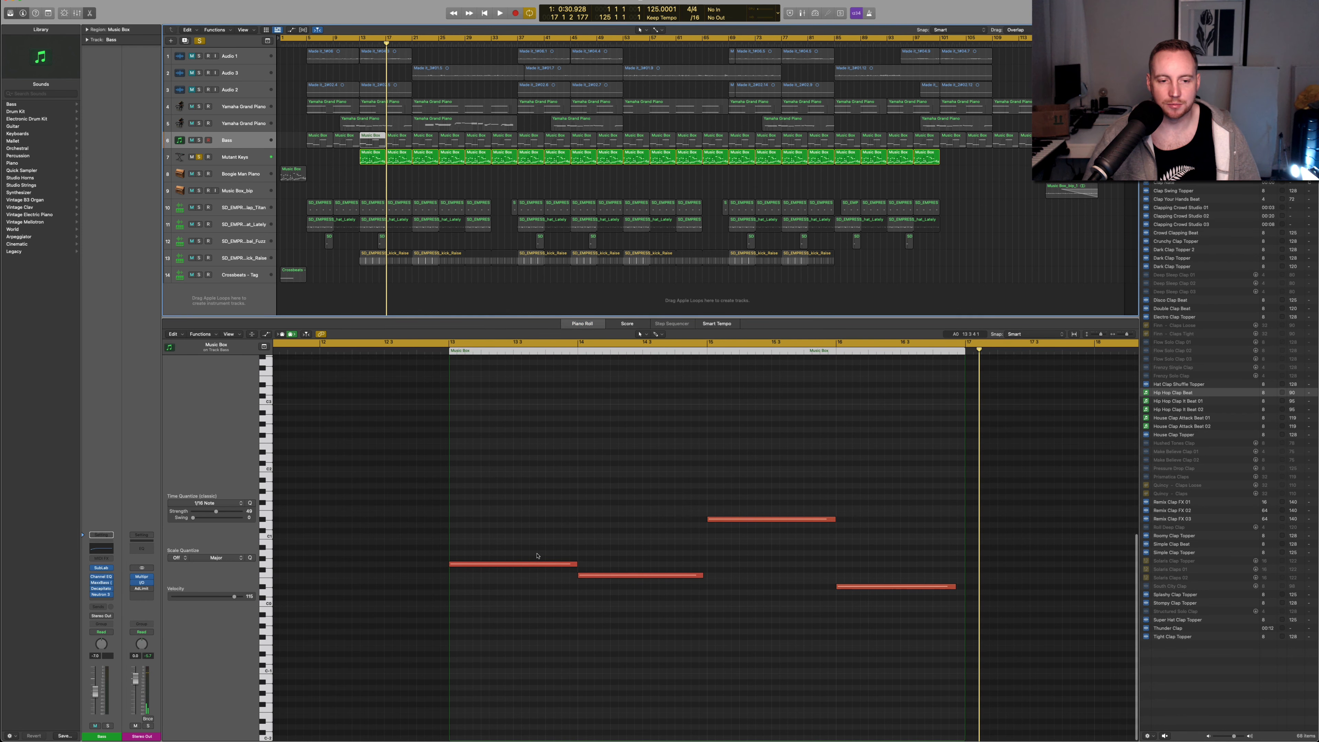
left_click(543, 565)
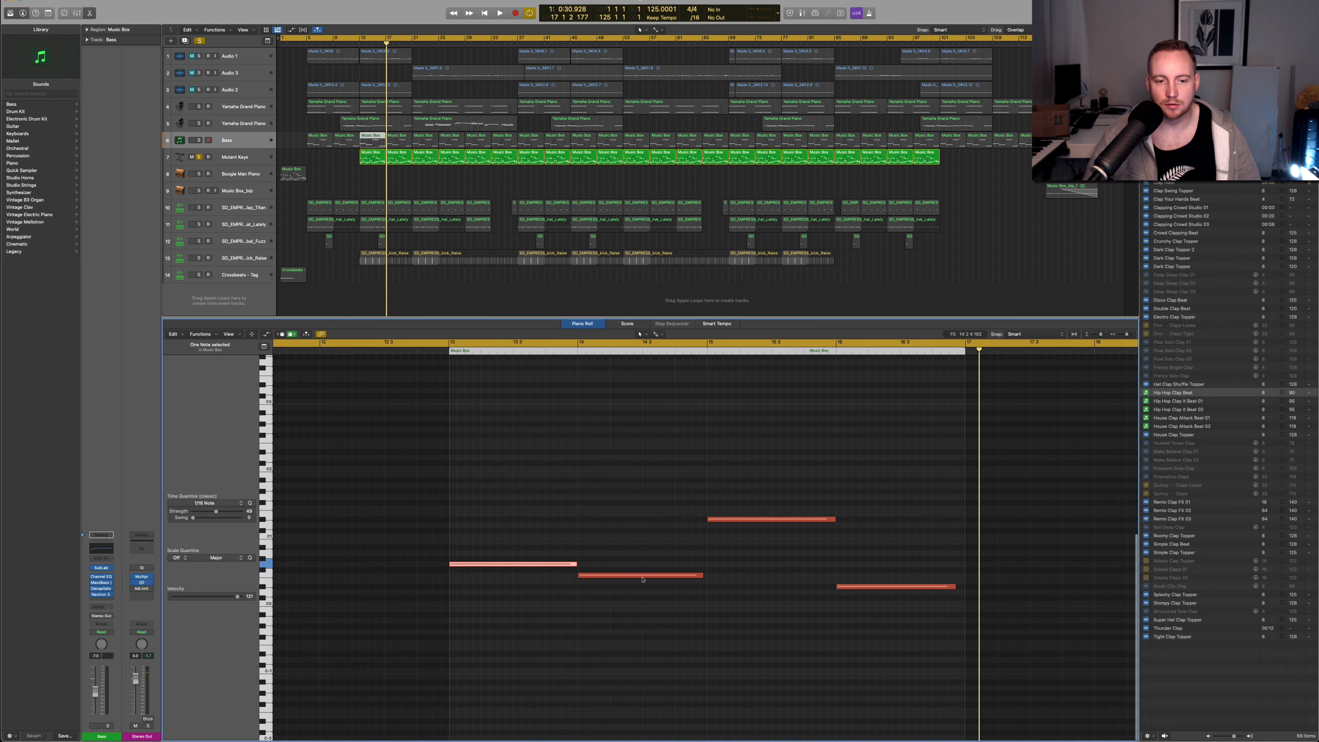
- Solo the Bass track alongside Mutant Keys and play both from just before bar 13 to bar 16
left_click(227, 140)
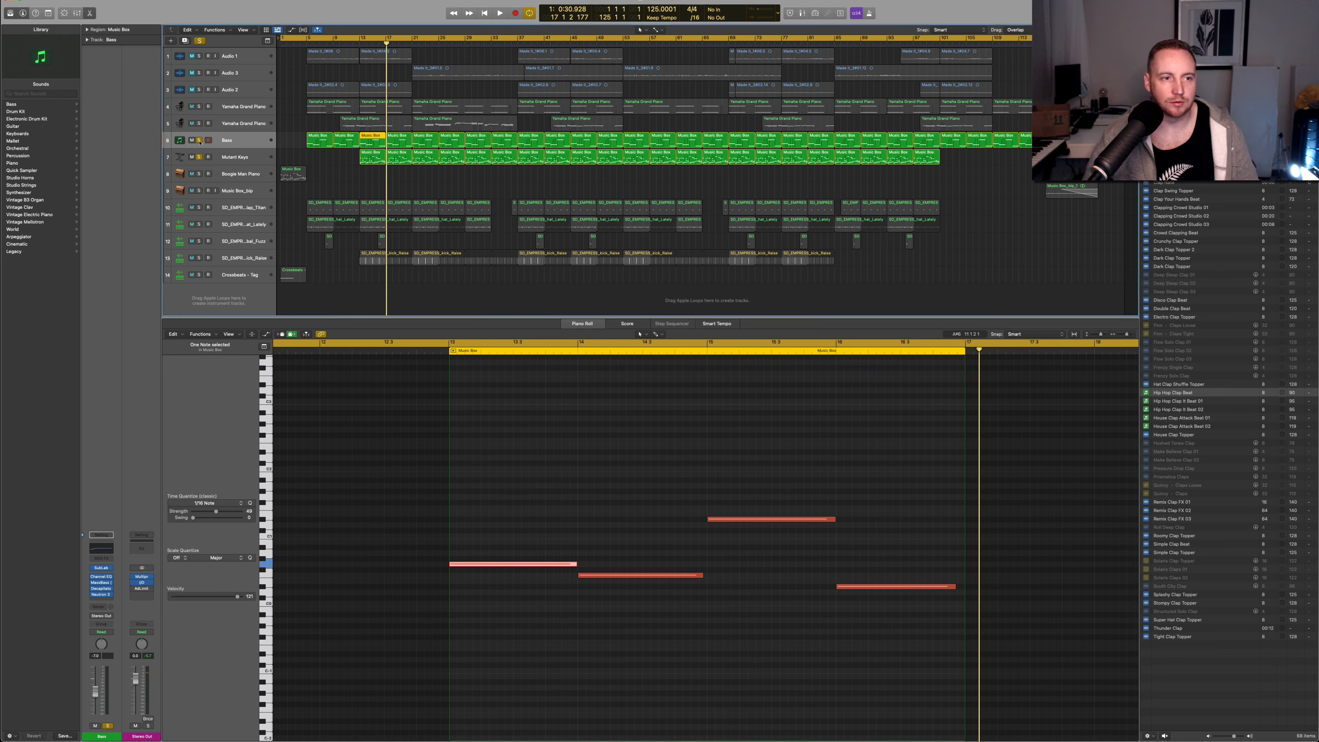
left_click(358, 43)
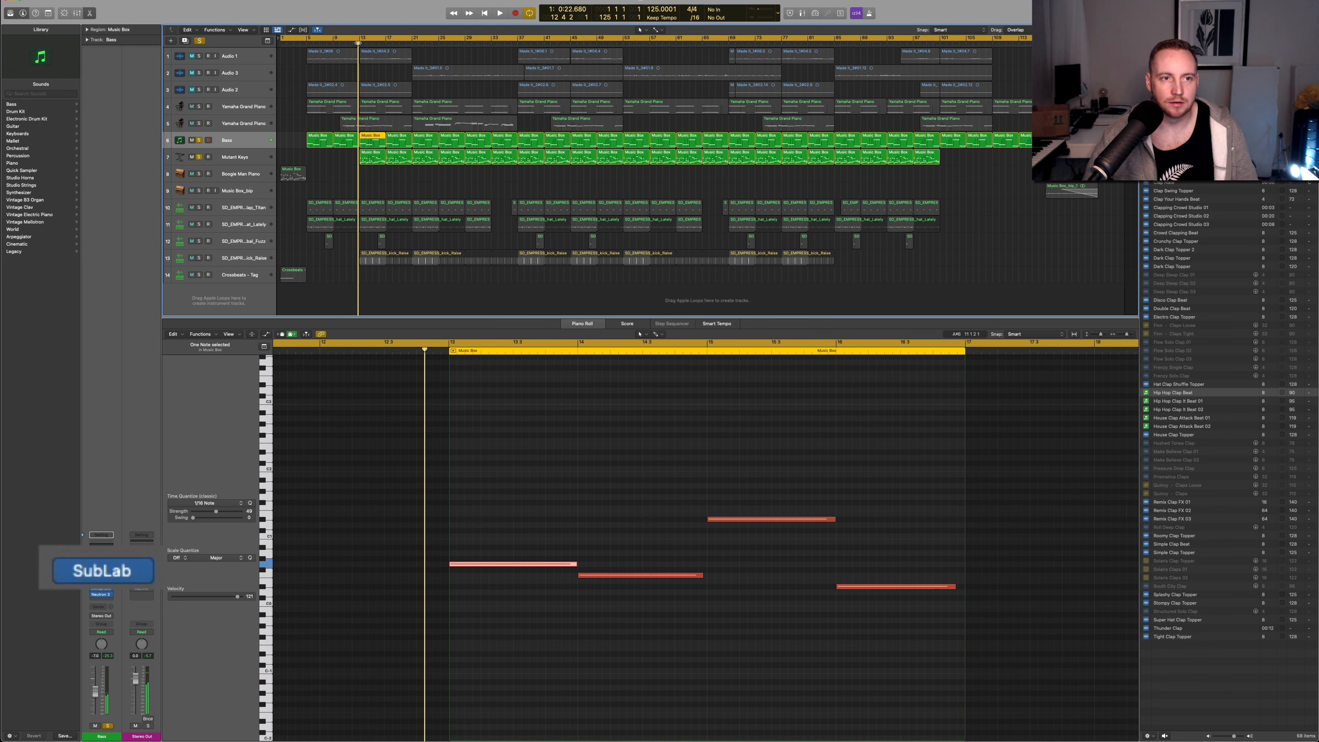
key("space")
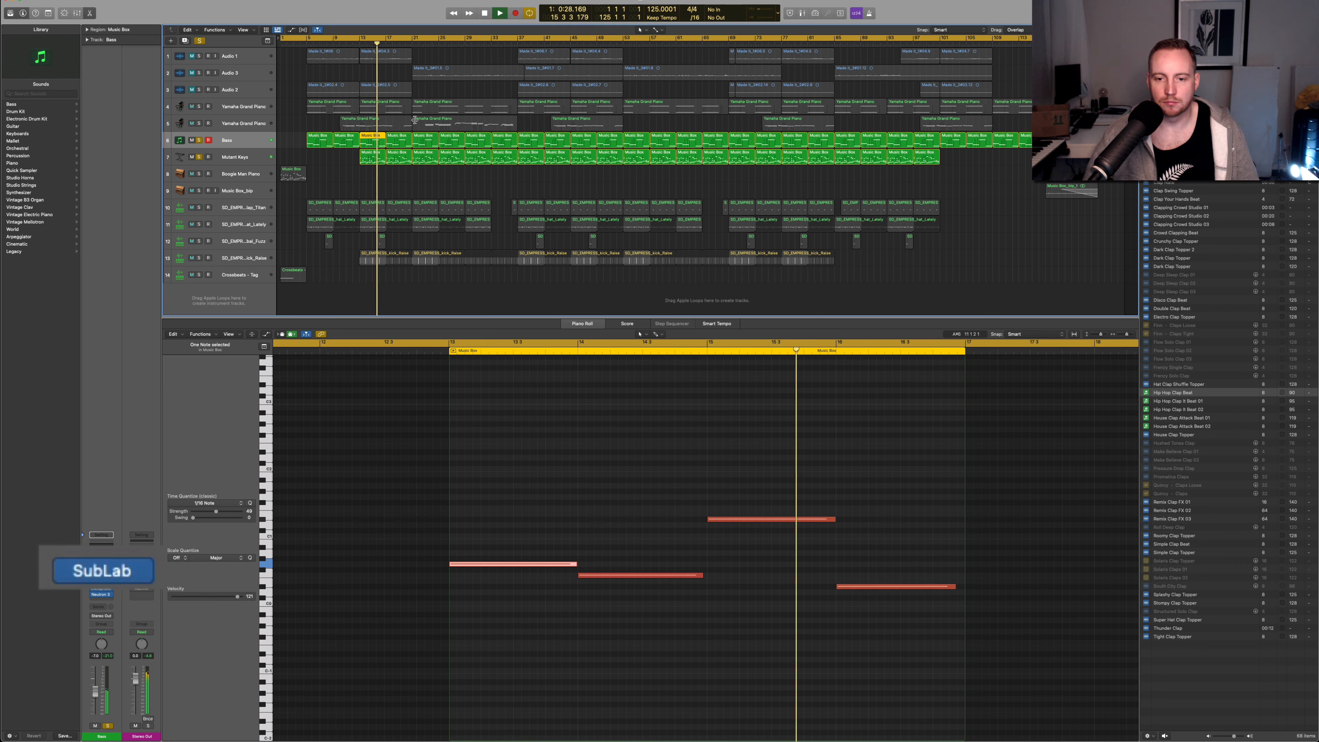
key("space")
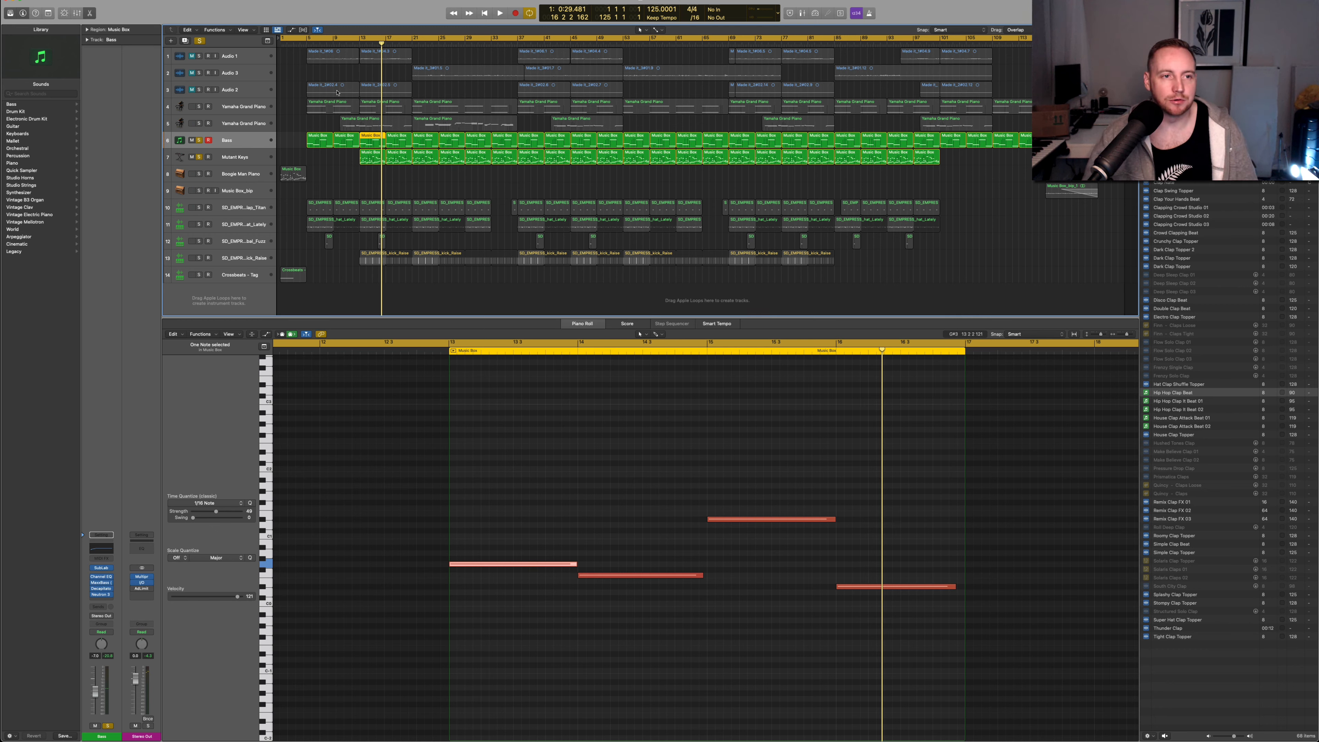
- Return the playhead to bar 5 and solo the first Yamaha Grand Piano track, the one directly below Audio 2
key("Return")
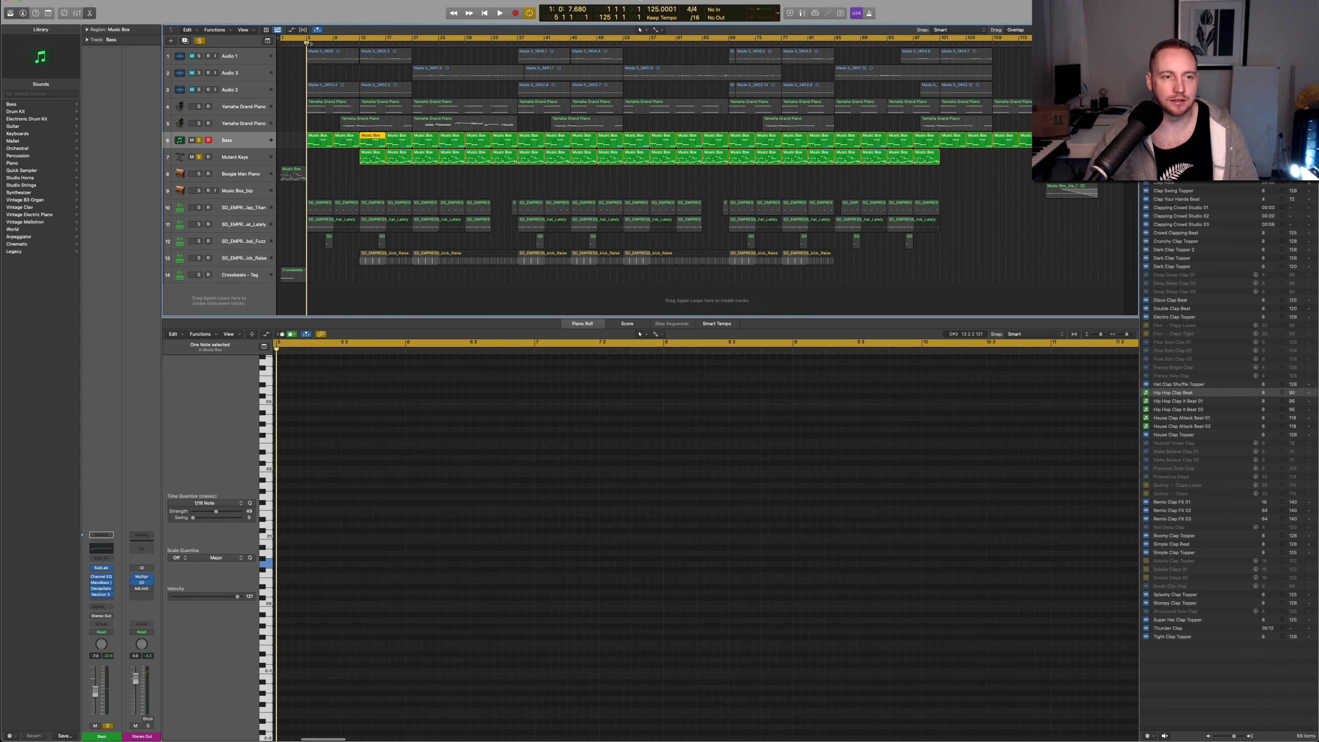
left_click(233, 123)
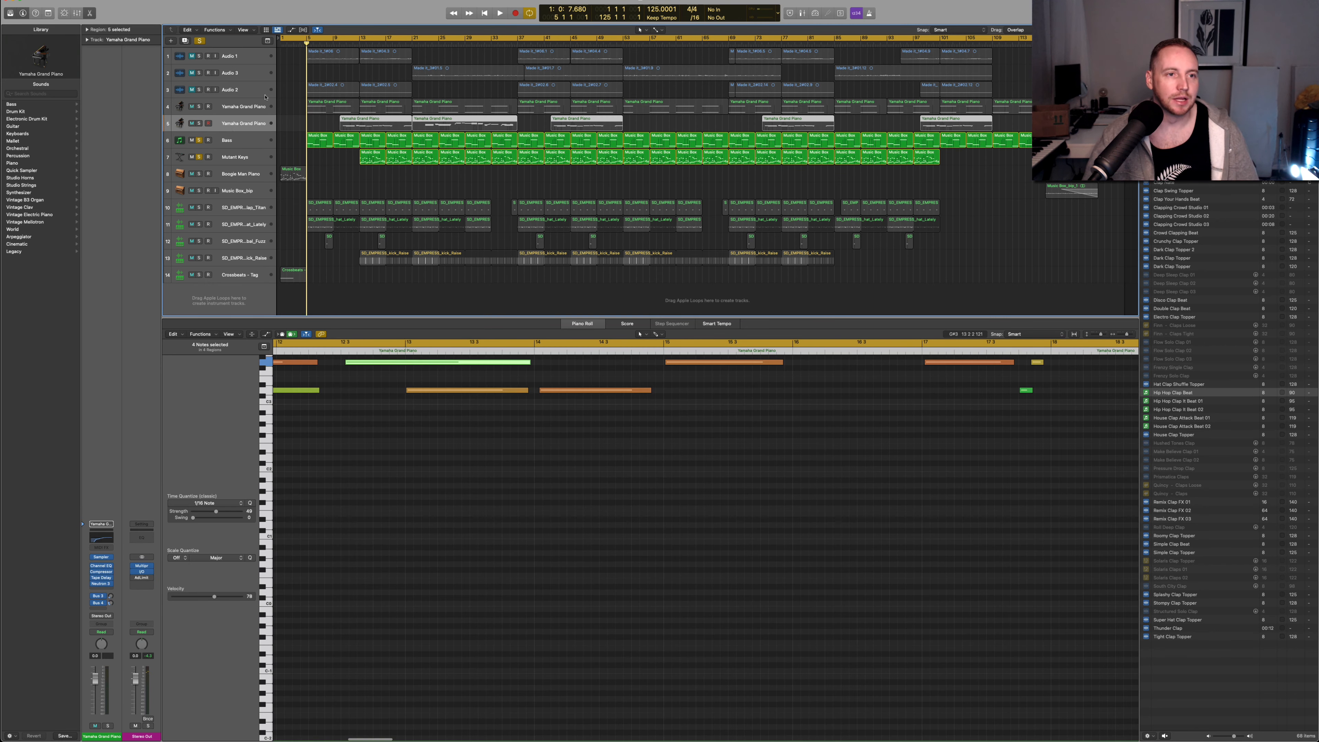
left_click(245, 106)
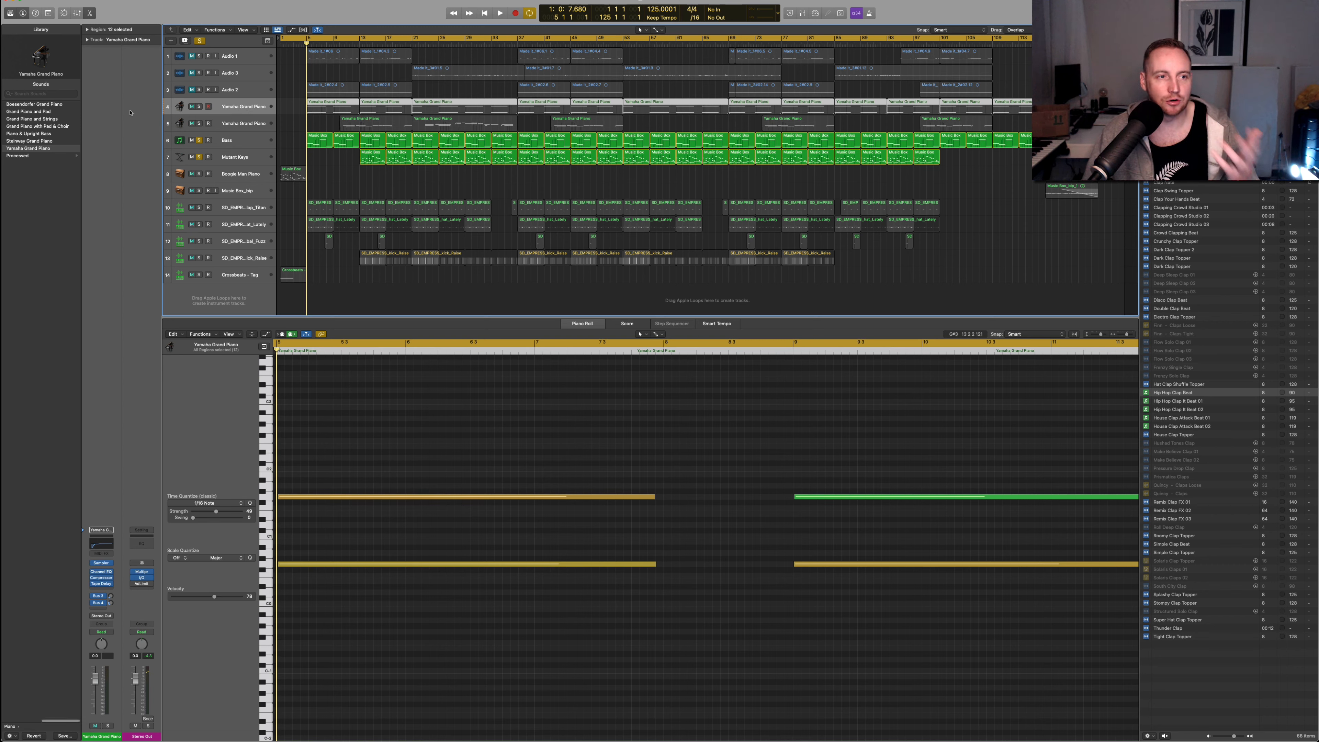
left_click(201, 108)
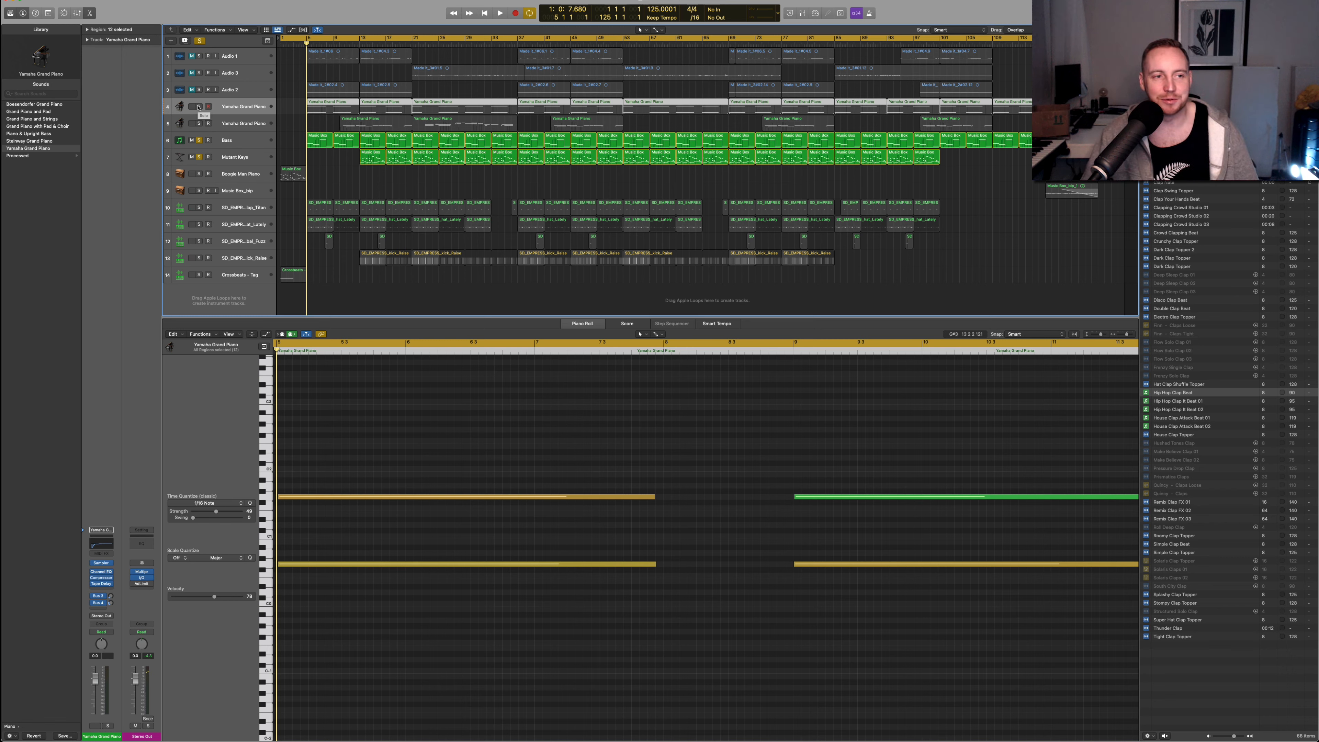
left_click(199, 107)
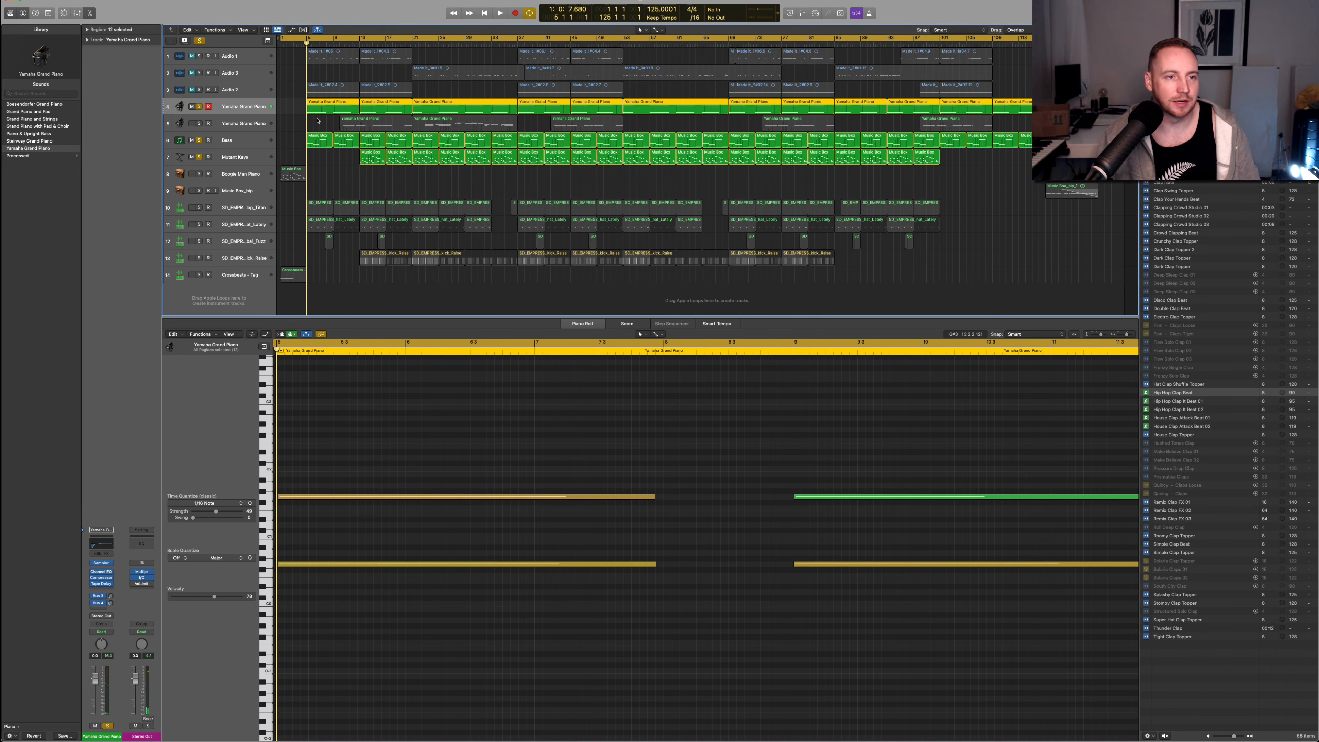
- Examine the first Yamaha Grand Piano track's notes in the Piano Roll and audition the upper of its two pitches
key("e")
key("e")
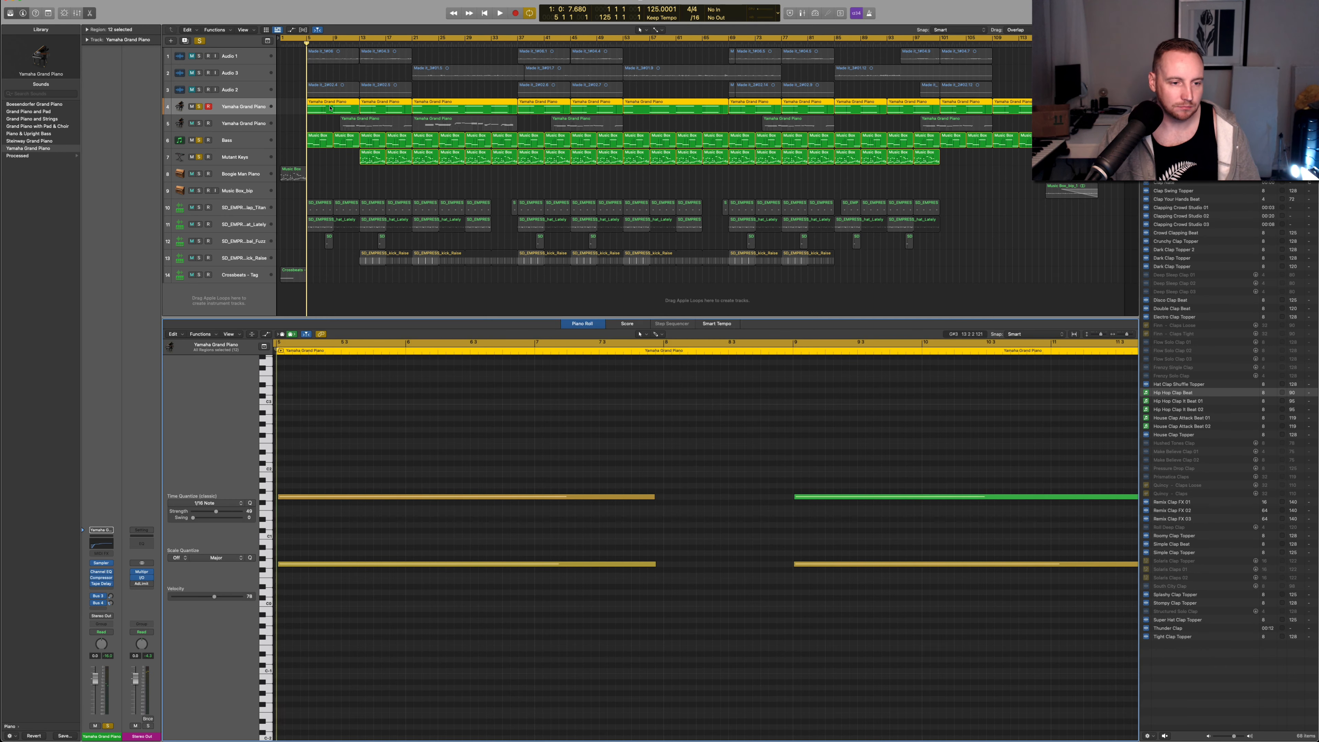
scroll(464, 490, "up", 5)
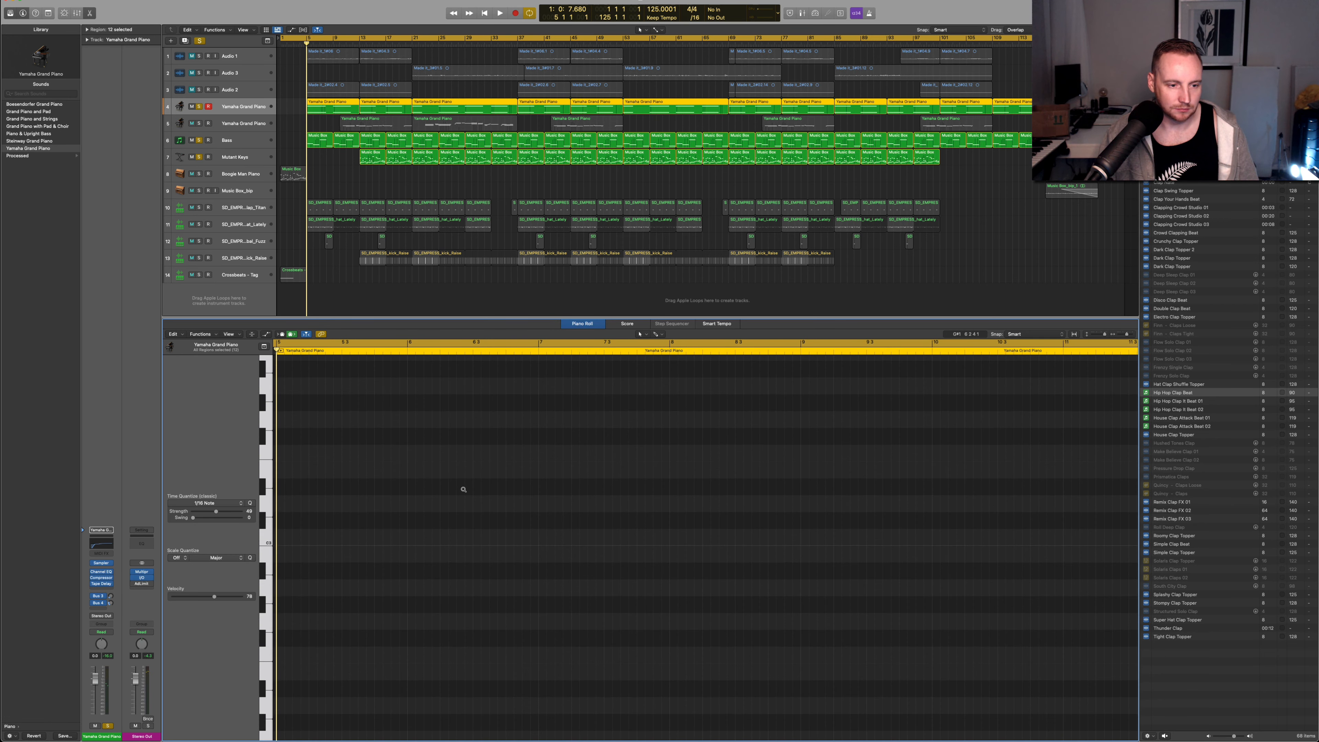
scroll(464, 490, "down", 12)
scroll(464, 489, "down", 5)
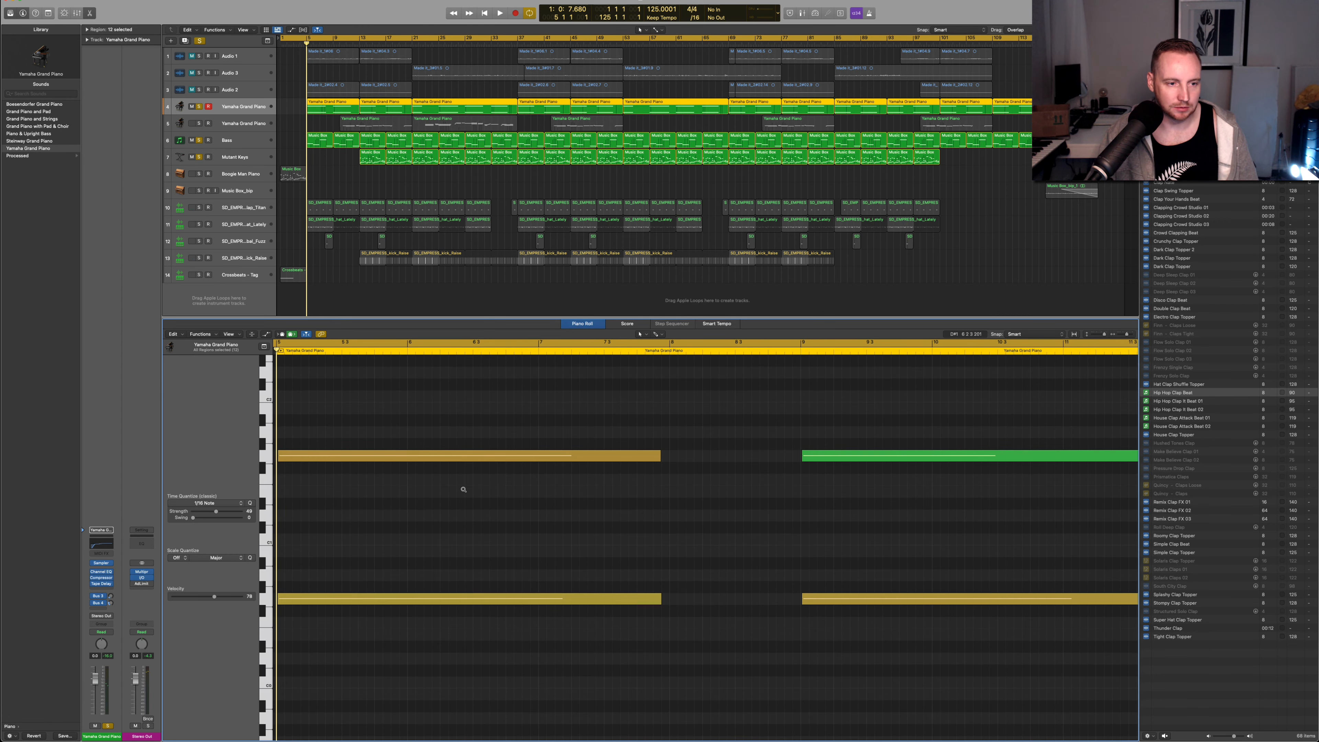
left_click(267, 488)
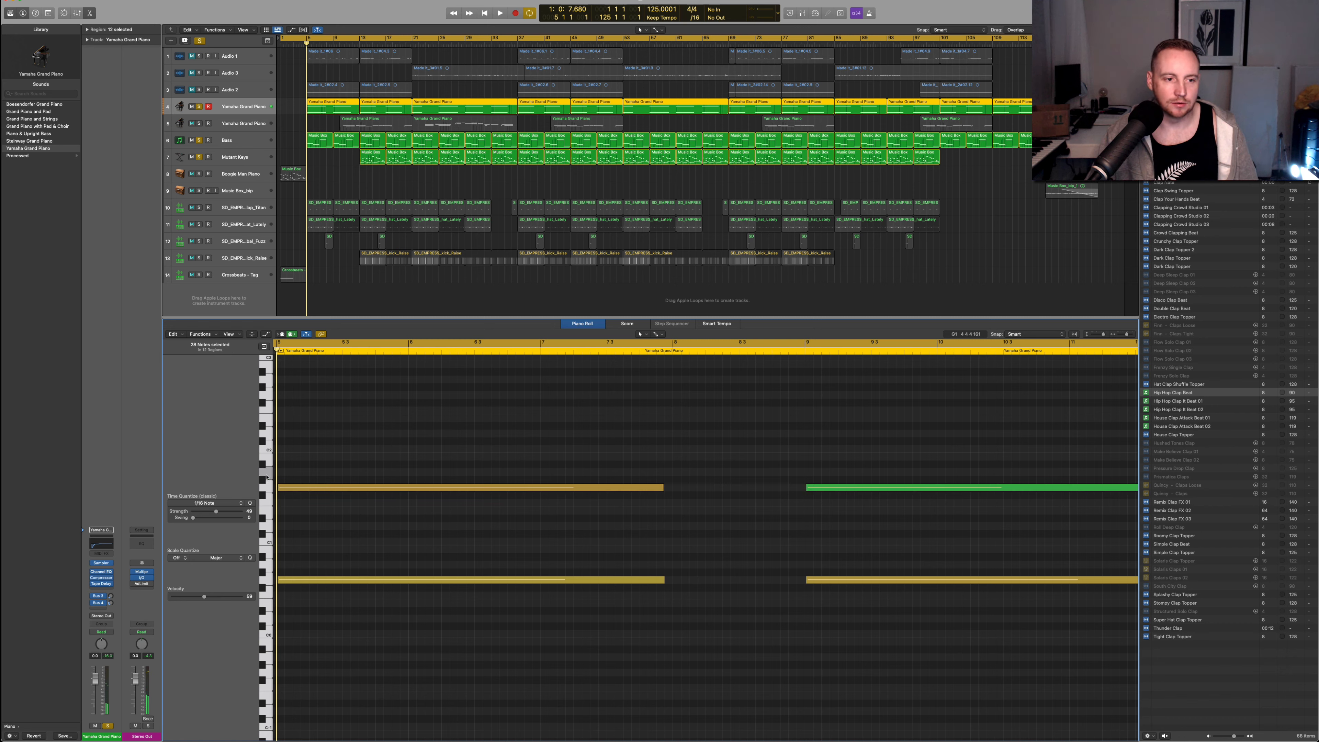
left_click(269, 488)
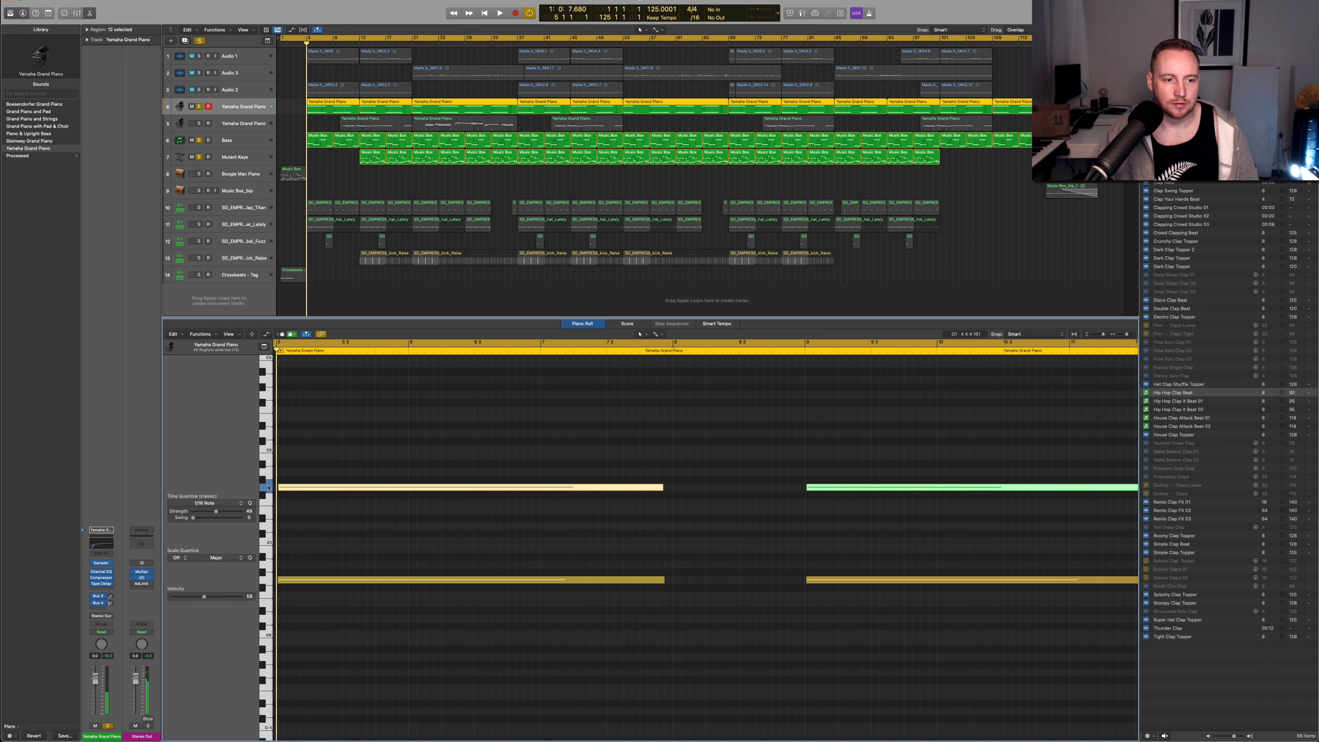
left_click(269, 487)
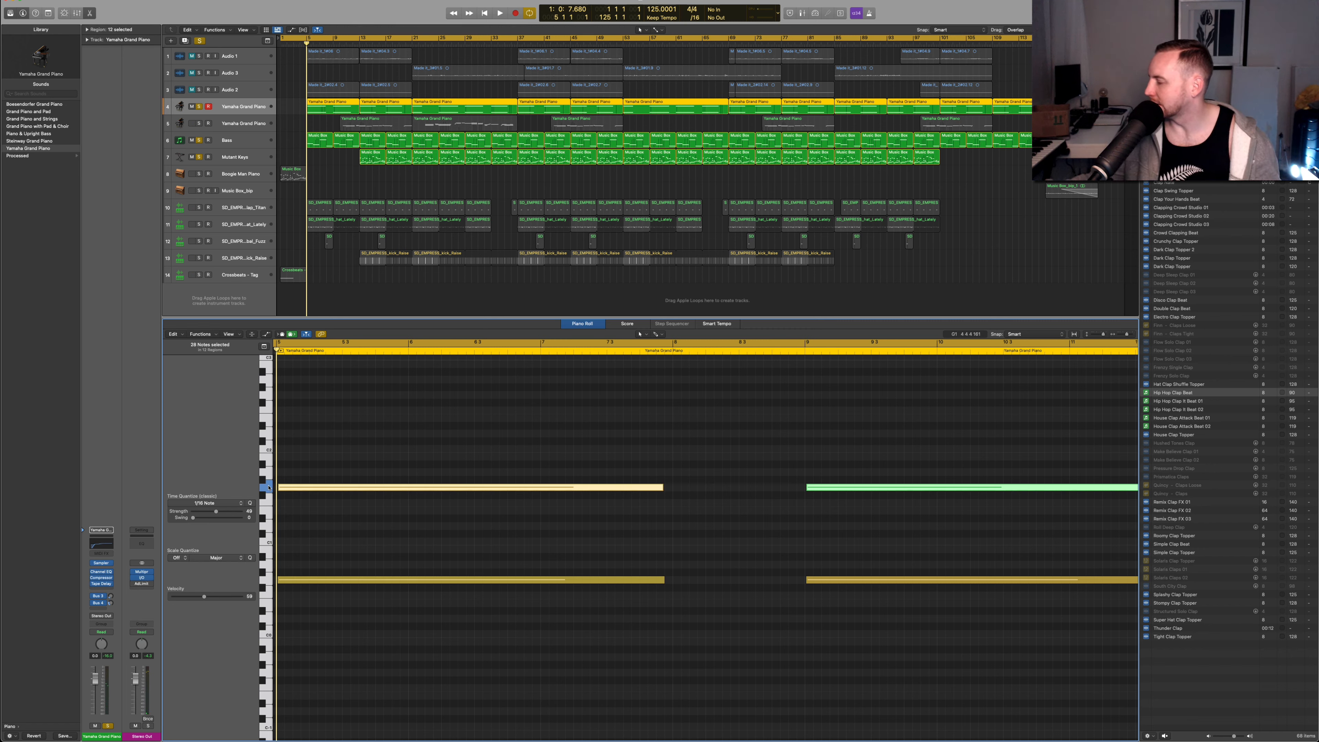
left_click(269, 487)
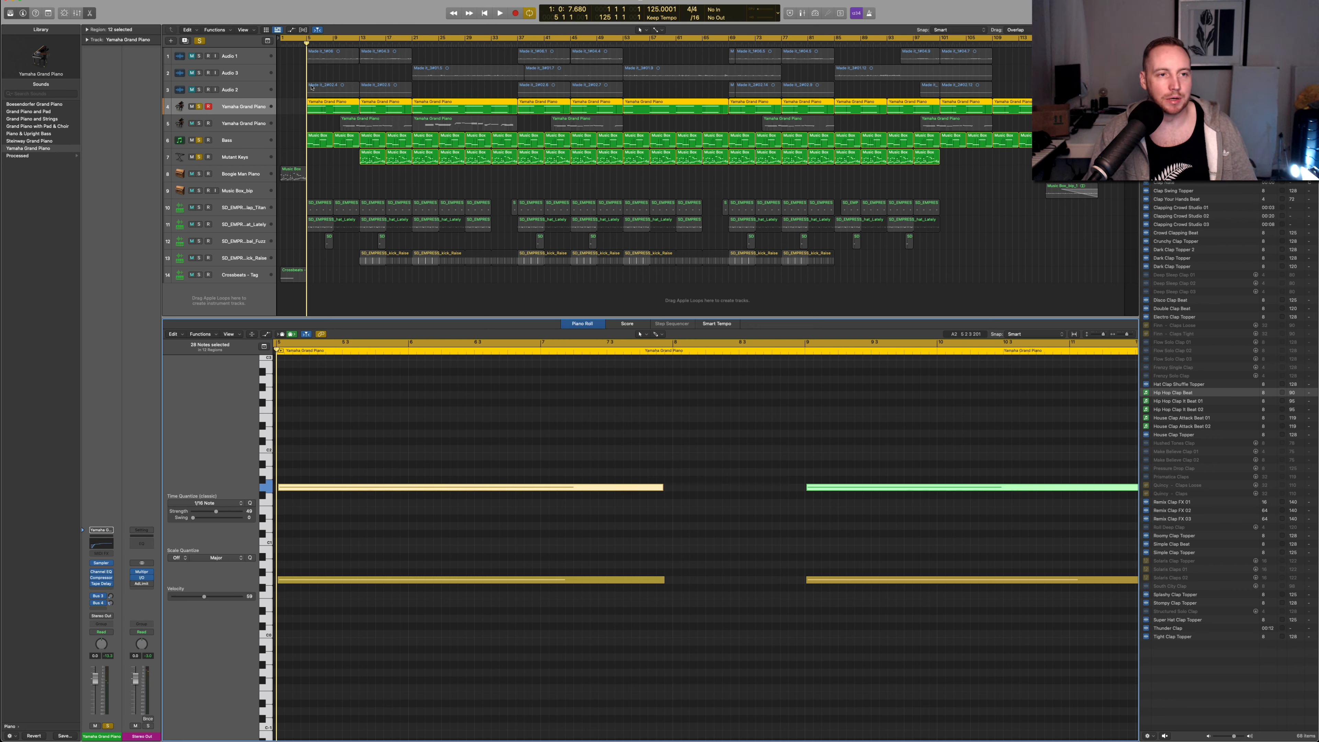
- Play the first Yamaha Grand Piano with Bass and Mutant Keys from bar 5 to bar 17, and turn off the piano's solo
key("space")
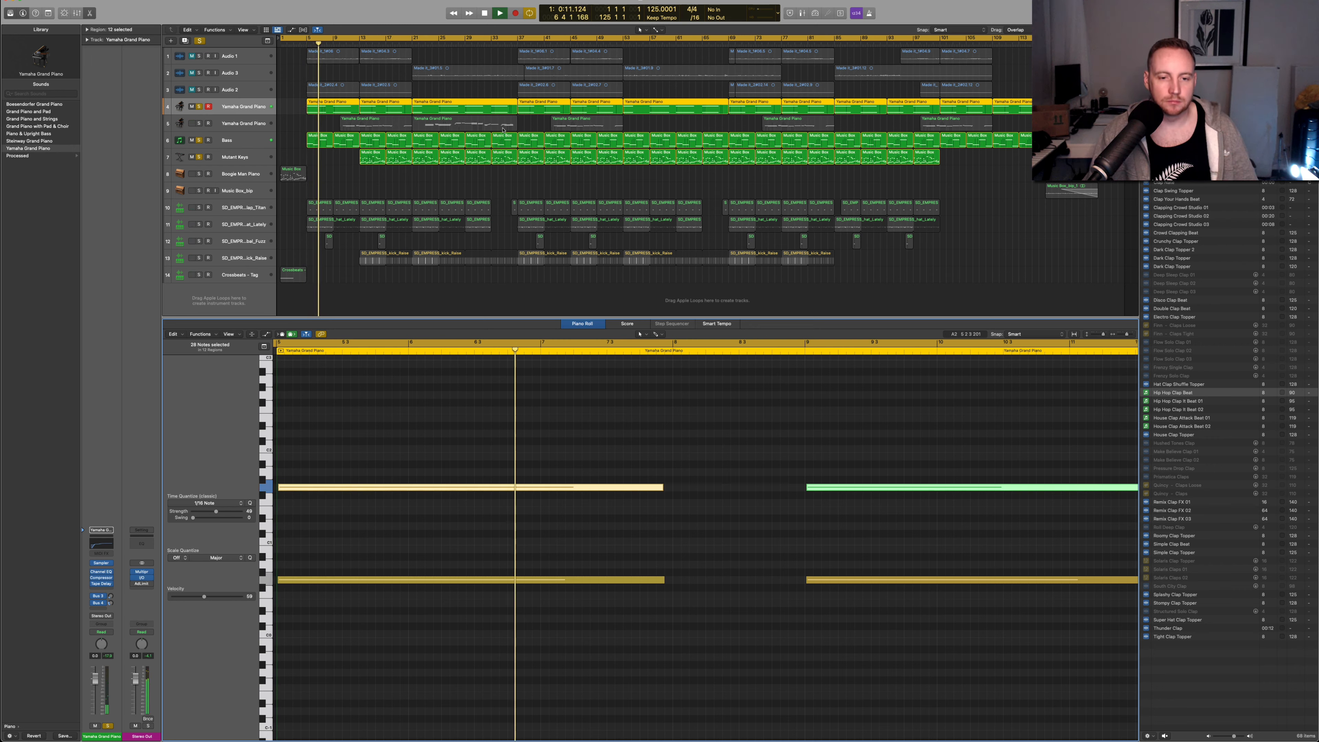
scroll(675, 405, "down", 5)
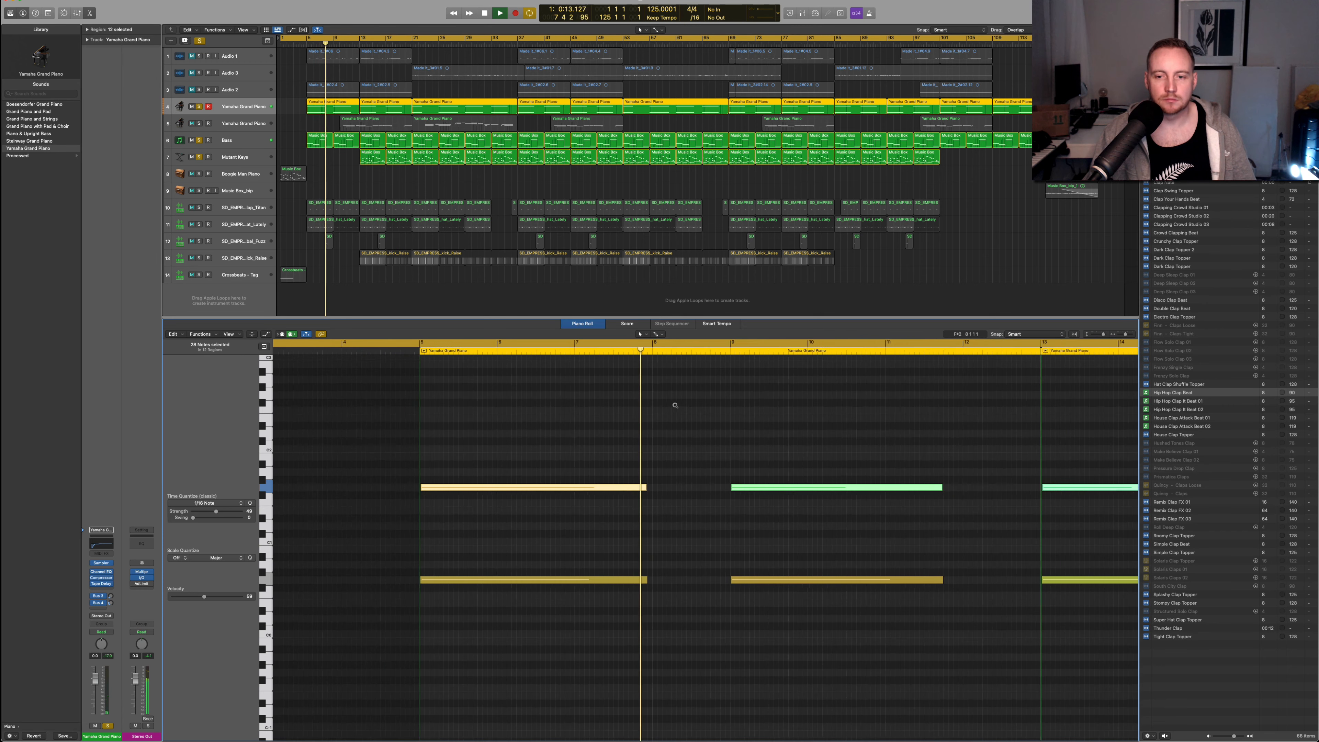
scroll(676, 405, "down", 5)
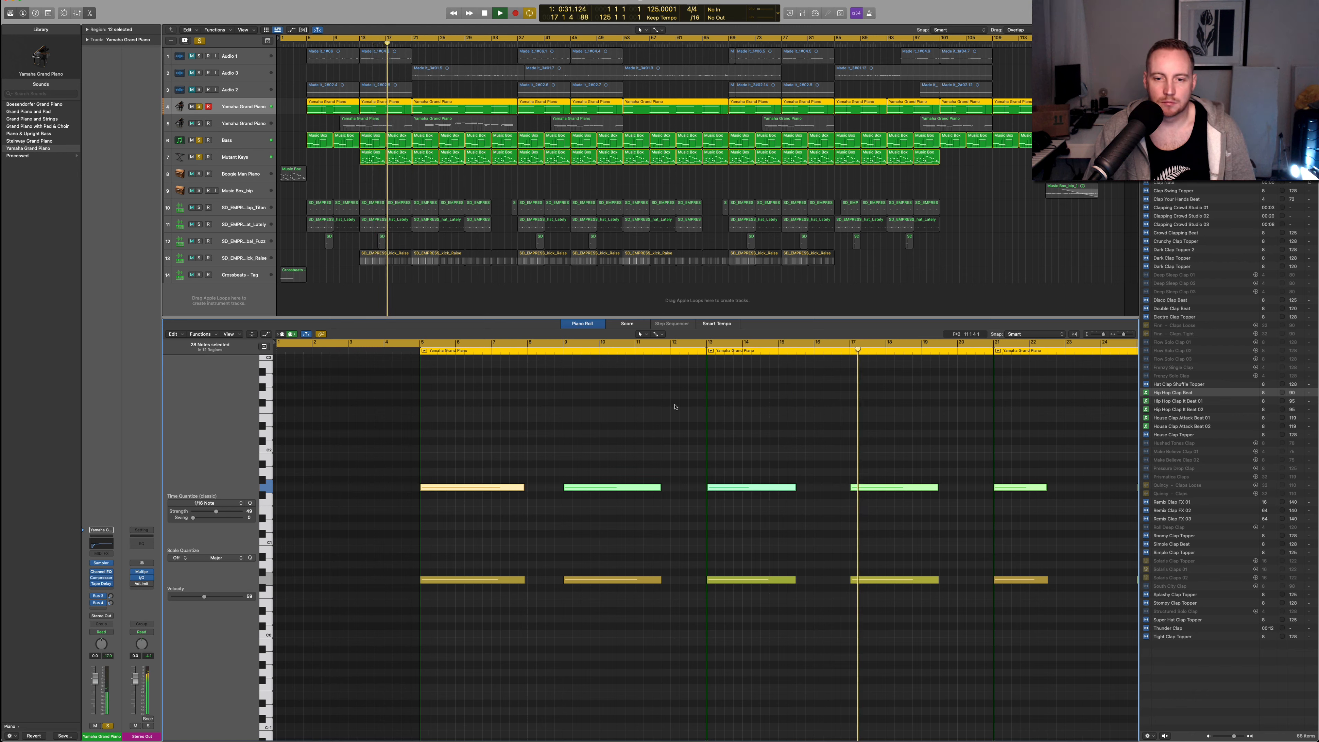
key("space")
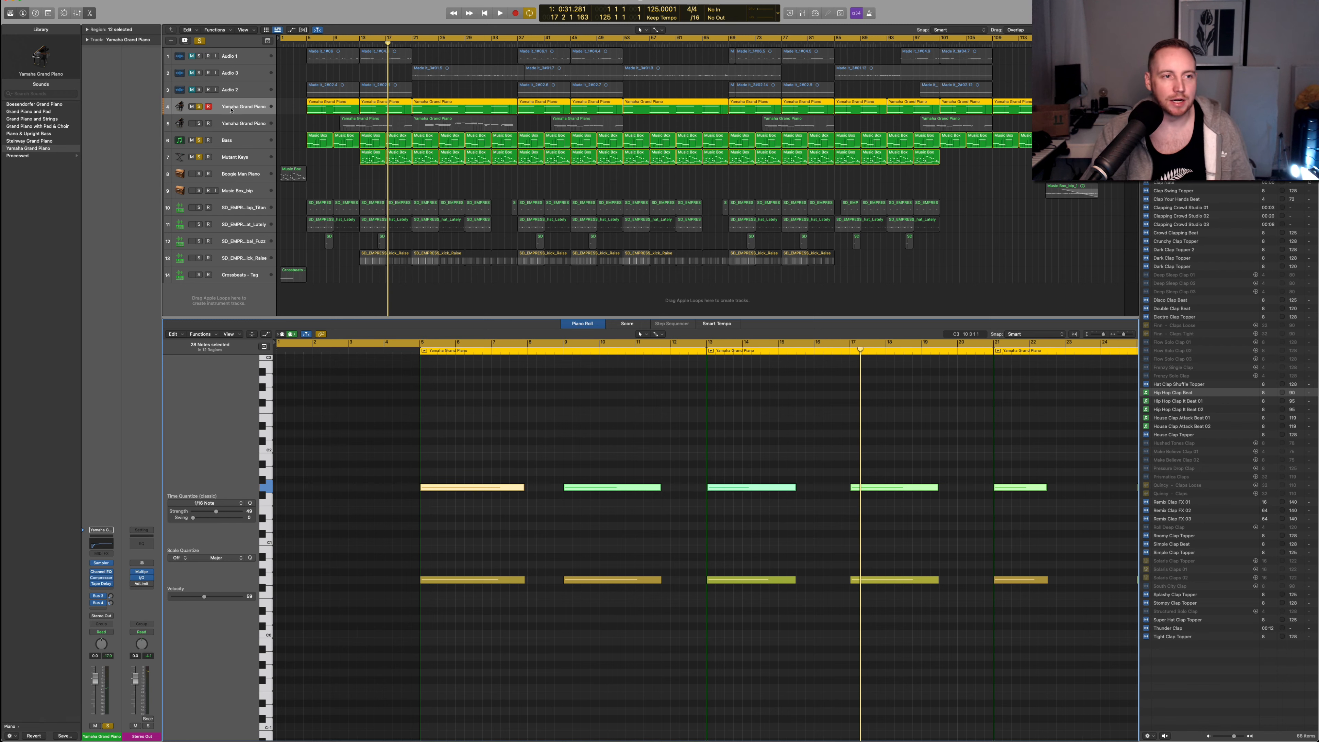
key("ctrl+s")
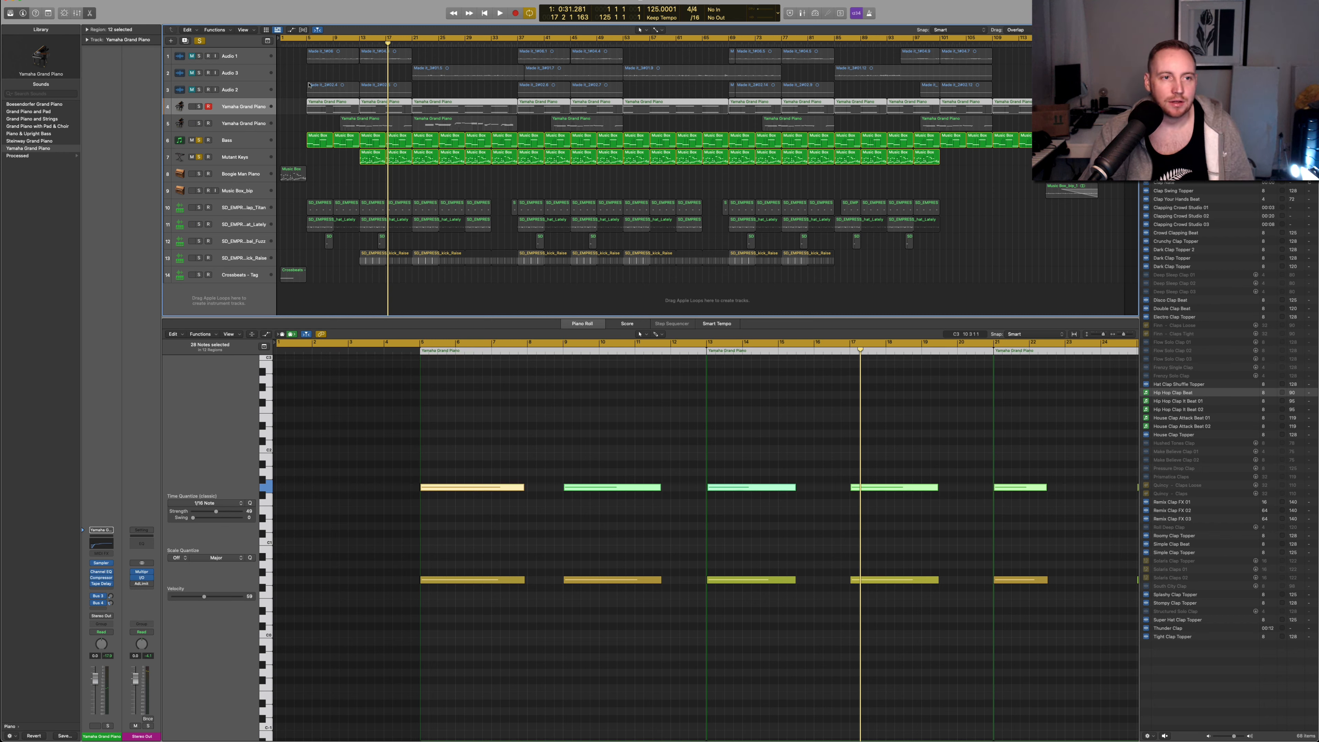
- Set the playhead to bar 5 and solo the clap_Titan and hat_Lately drum tracks
left_click(307, 41)
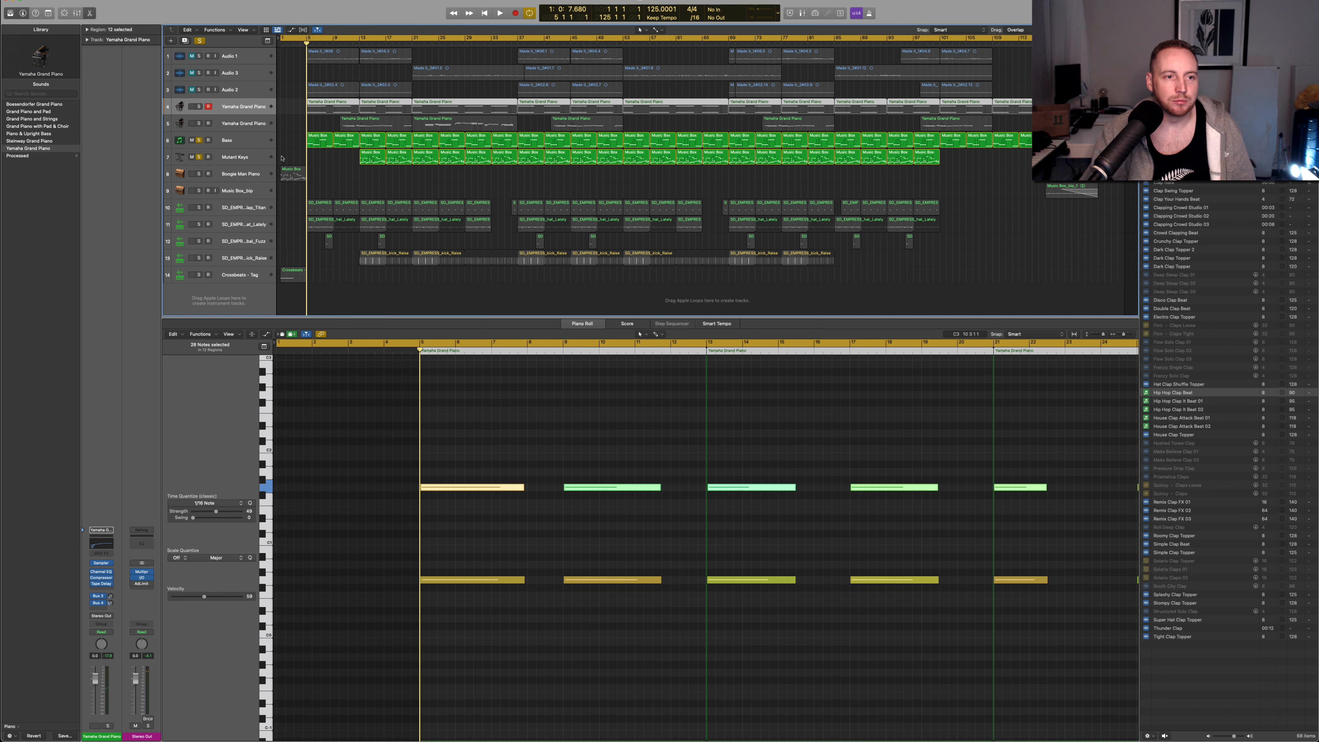
left_click(199, 208)
left_click(199, 225)
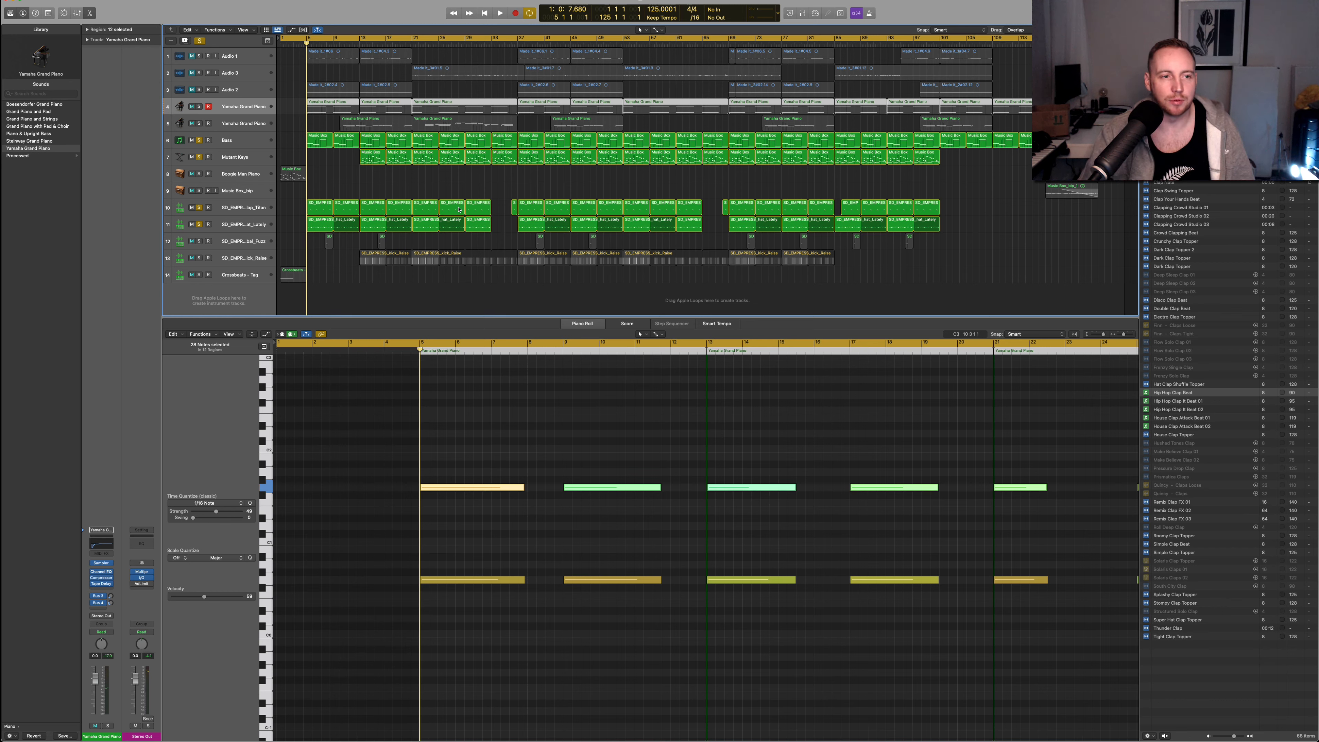
- Open the clap_Titan track's Quick Sampler and move its window clear of the track headers
left_click(238, 212)
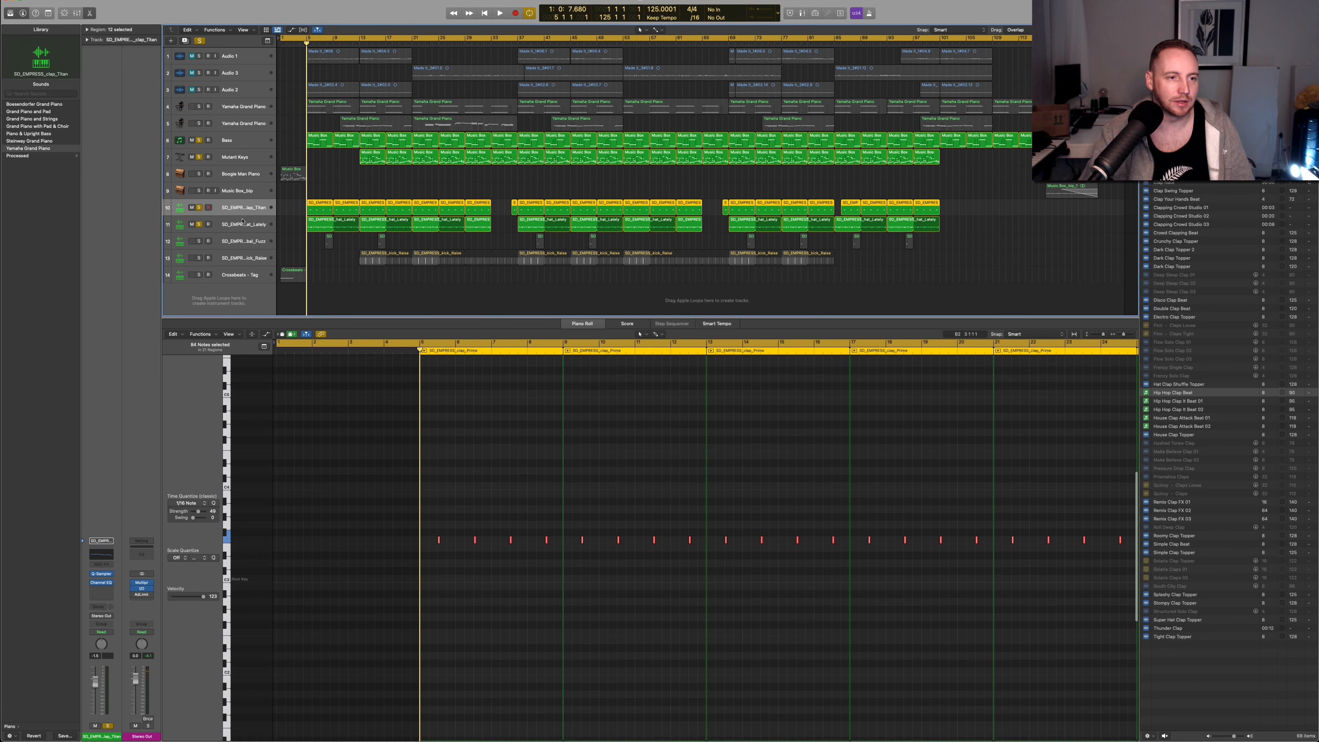
left_click(102, 574)
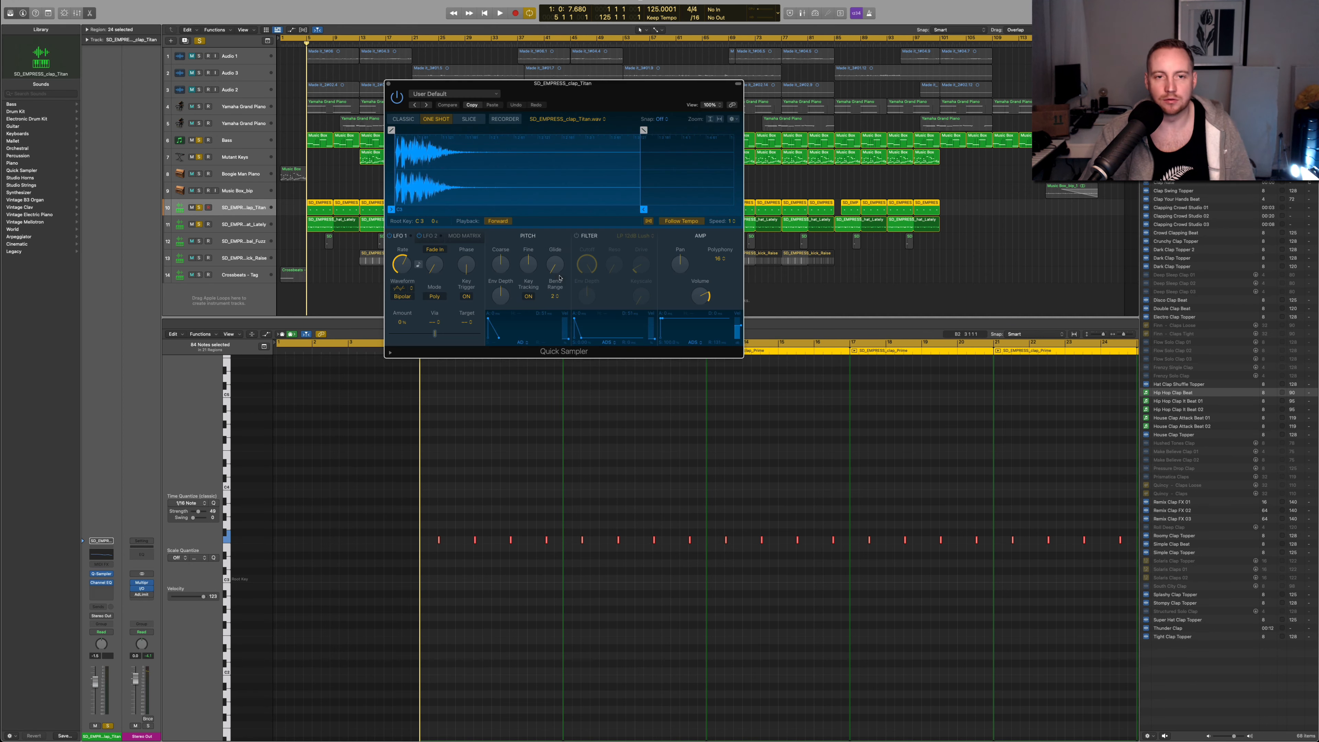
left_click_drag(729, 71, 718, 69)
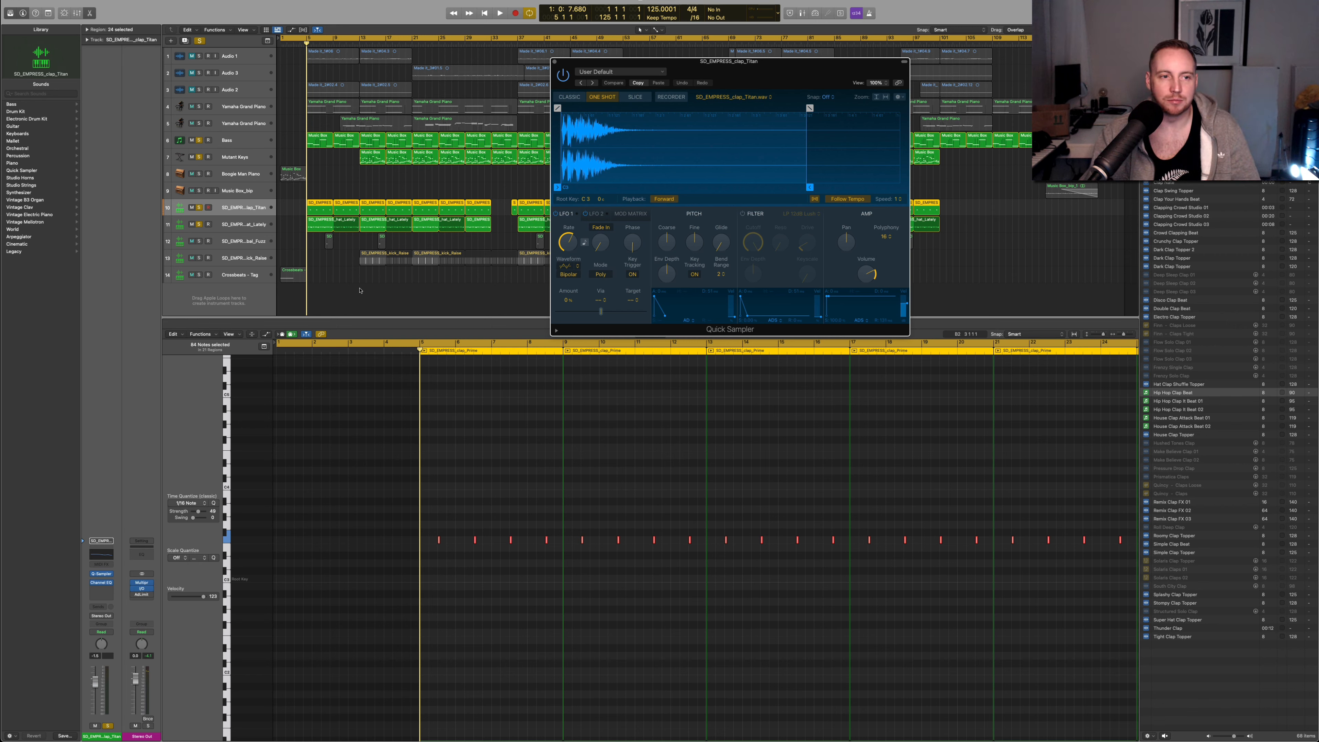
- Turn off the solo on the hat_Lately track and play the clap with Bass and Mutant Keys from bar 5
left_click(199, 225)
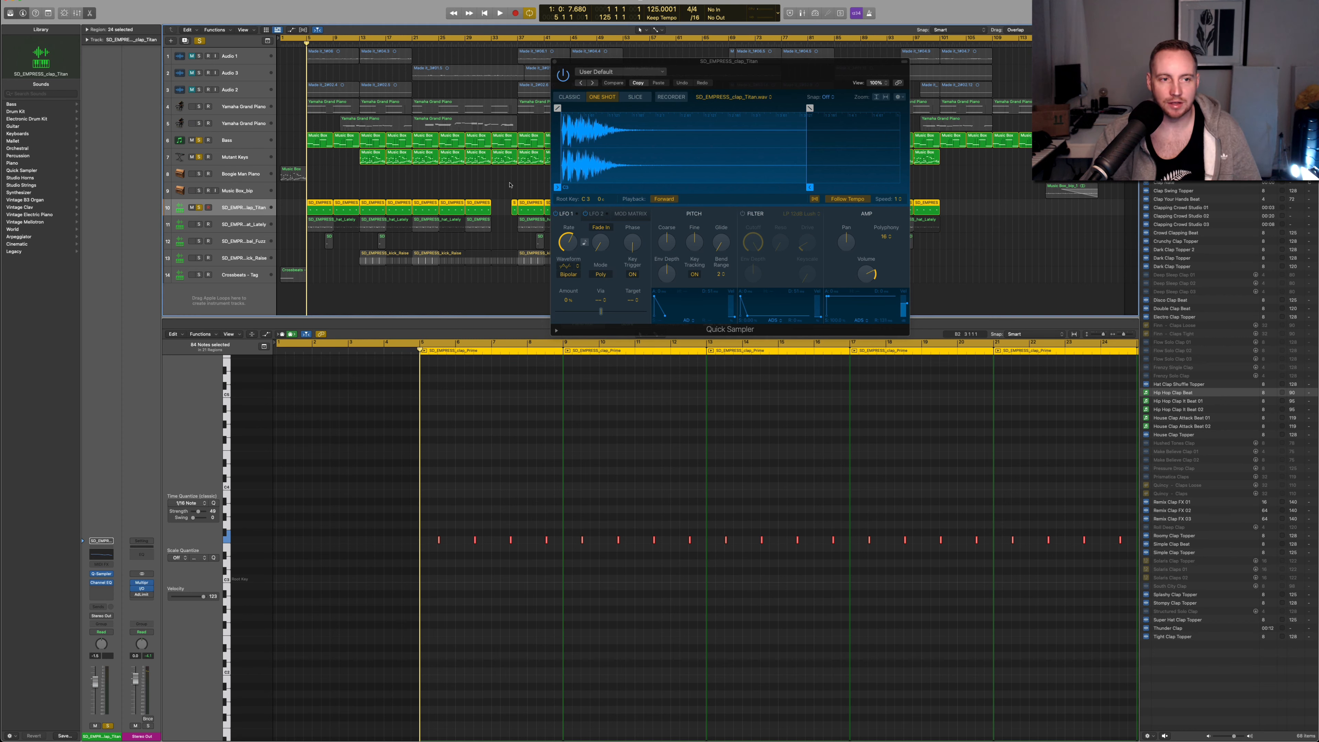
key("space")
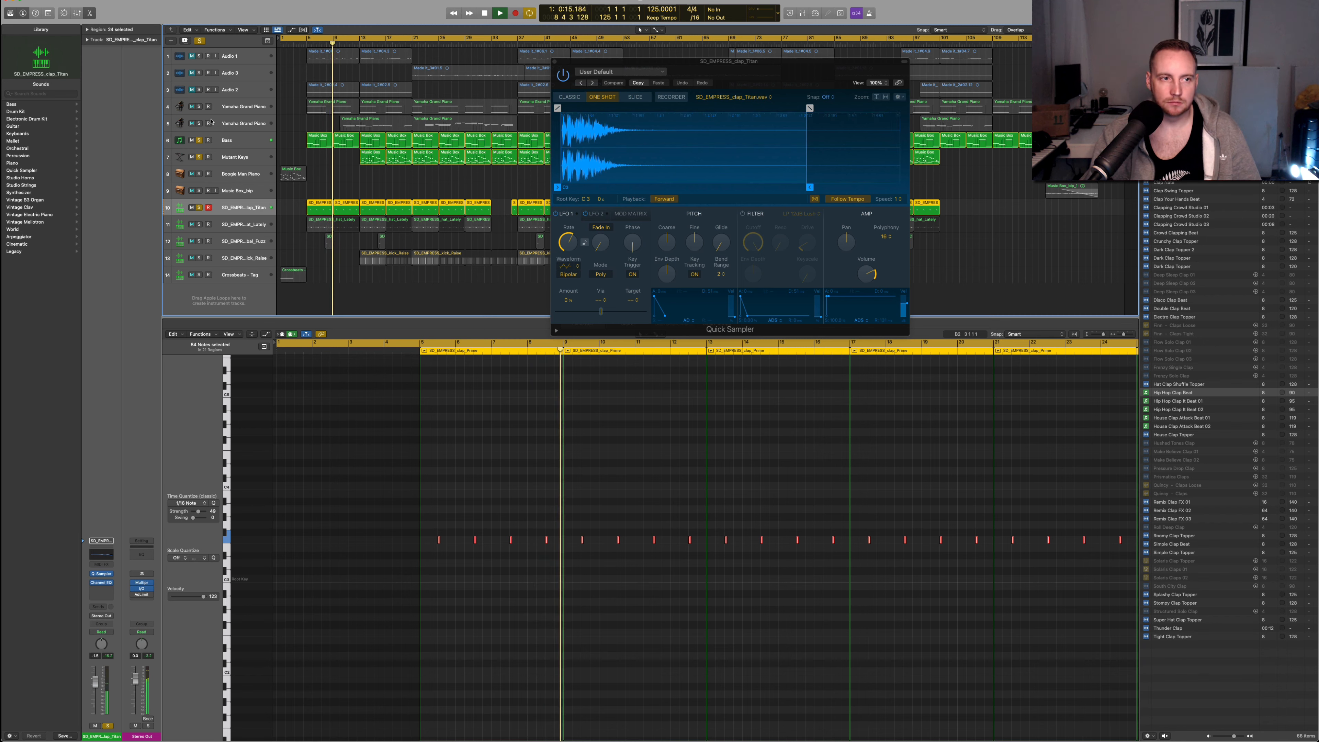
- Solo the first Yamaha Grand Piano and play it with the clap, Bass and Mutant Keys from bar 5
key("space")
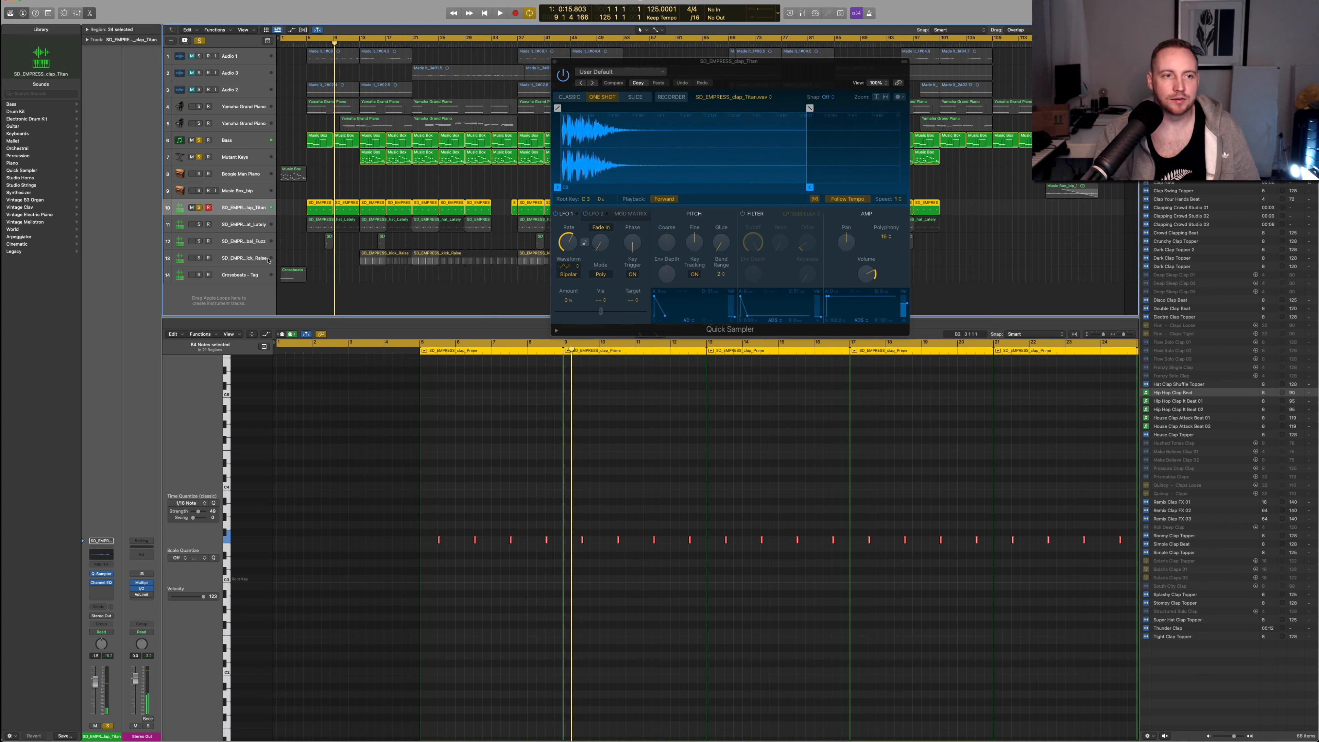
left_click(199, 107)
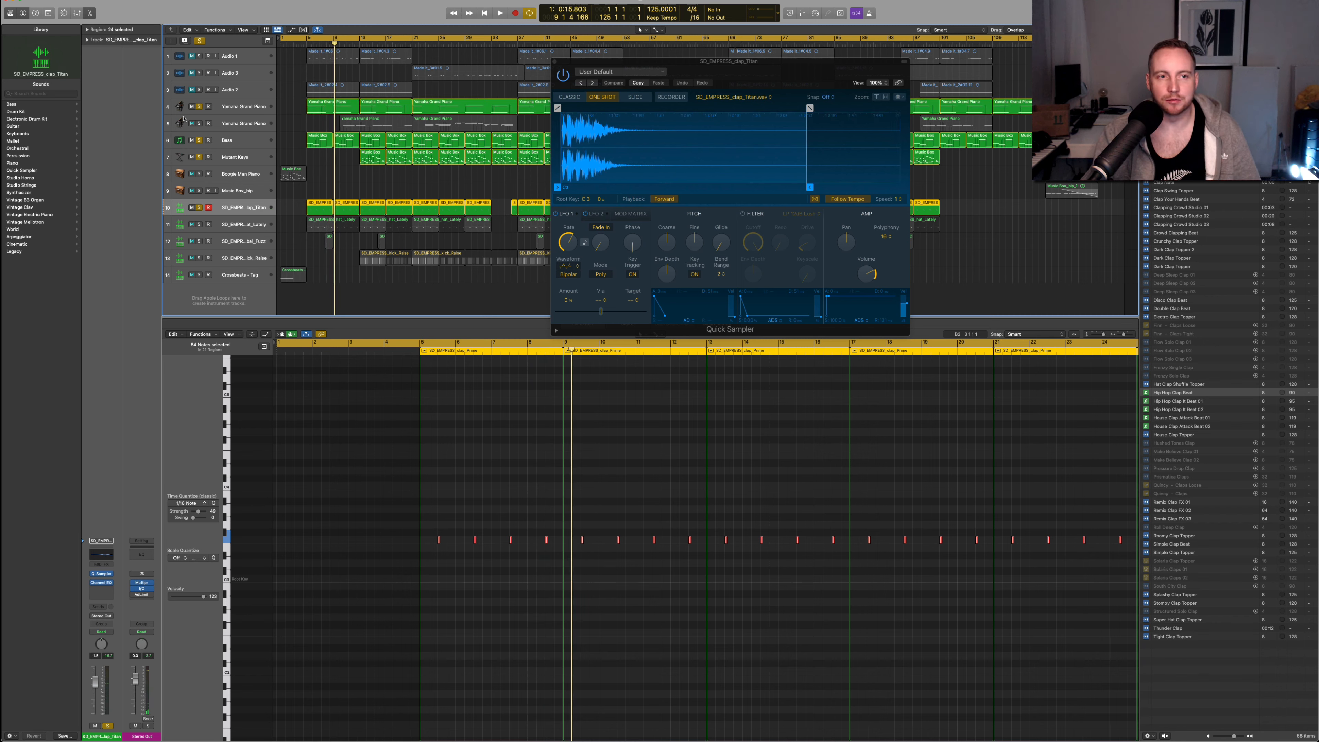
key("space")
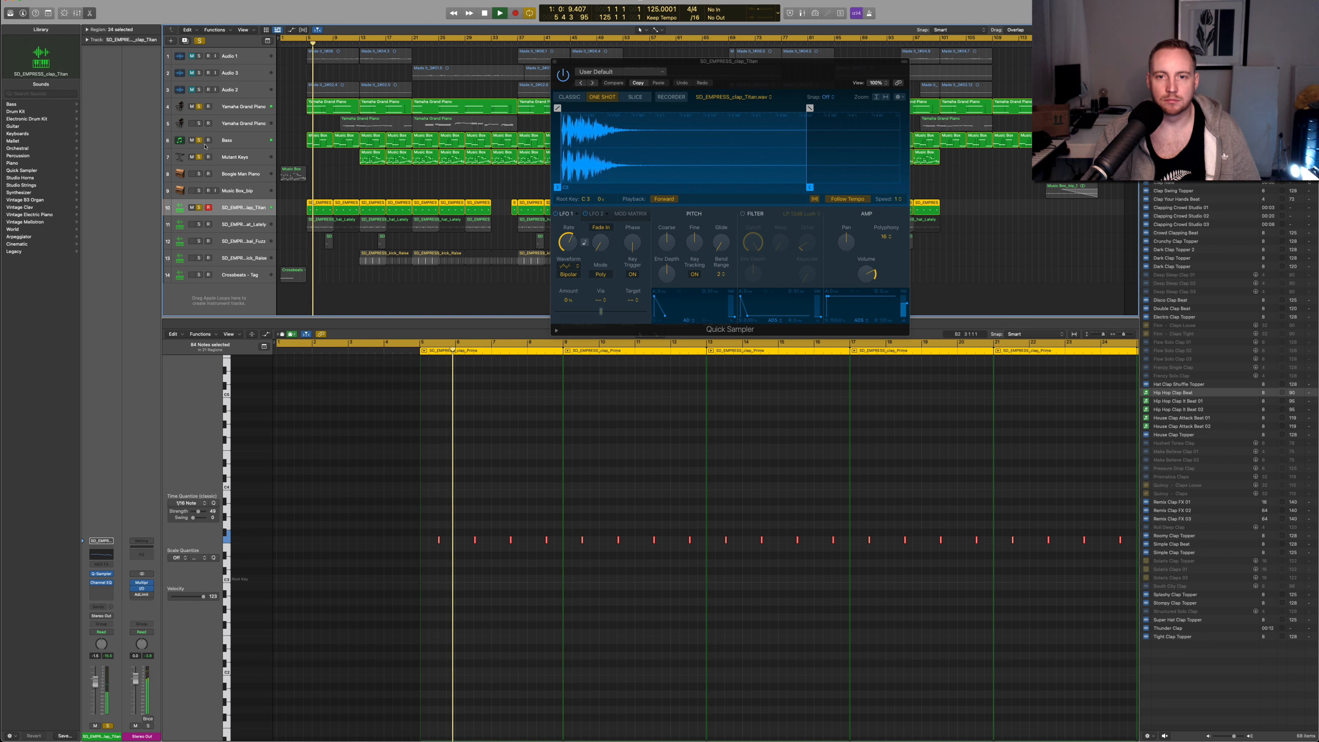
key("space")
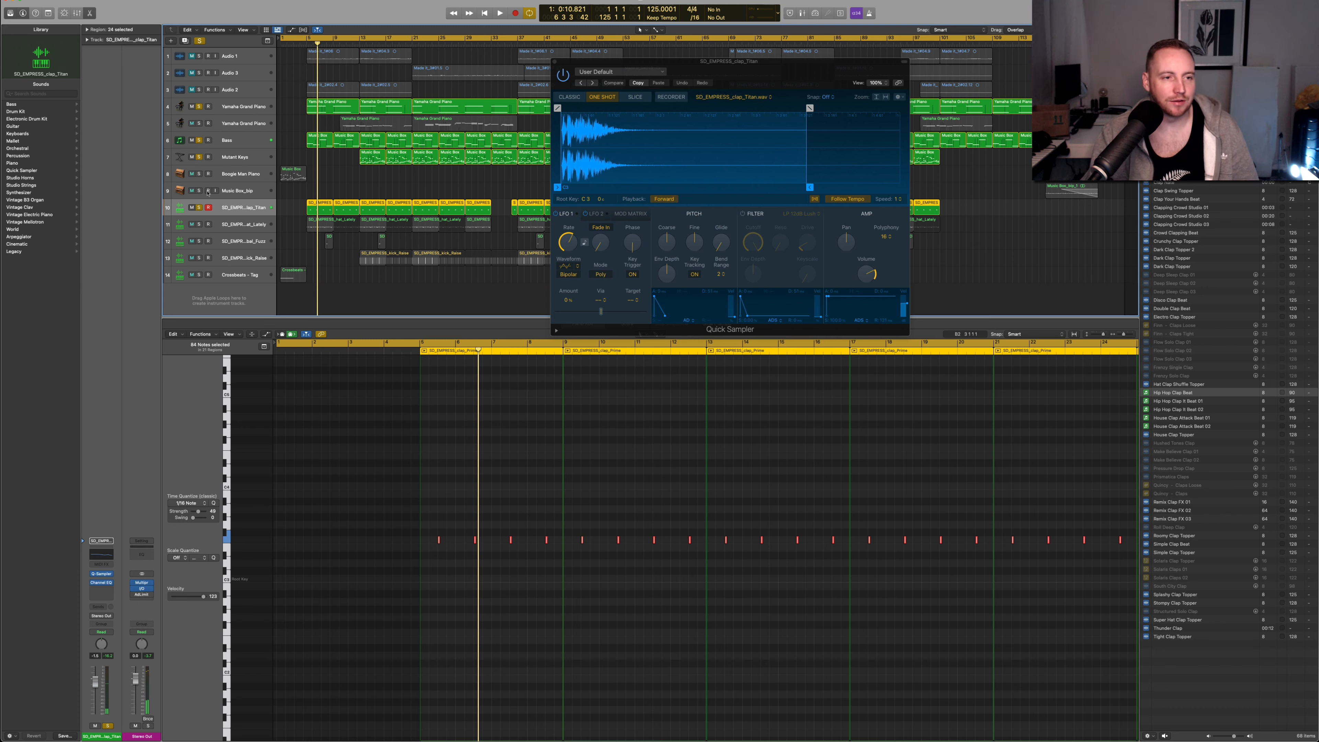
- Solo the hat_Lately track, show its notes and close the clap's Quick Sampler window
left_click(199, 225)
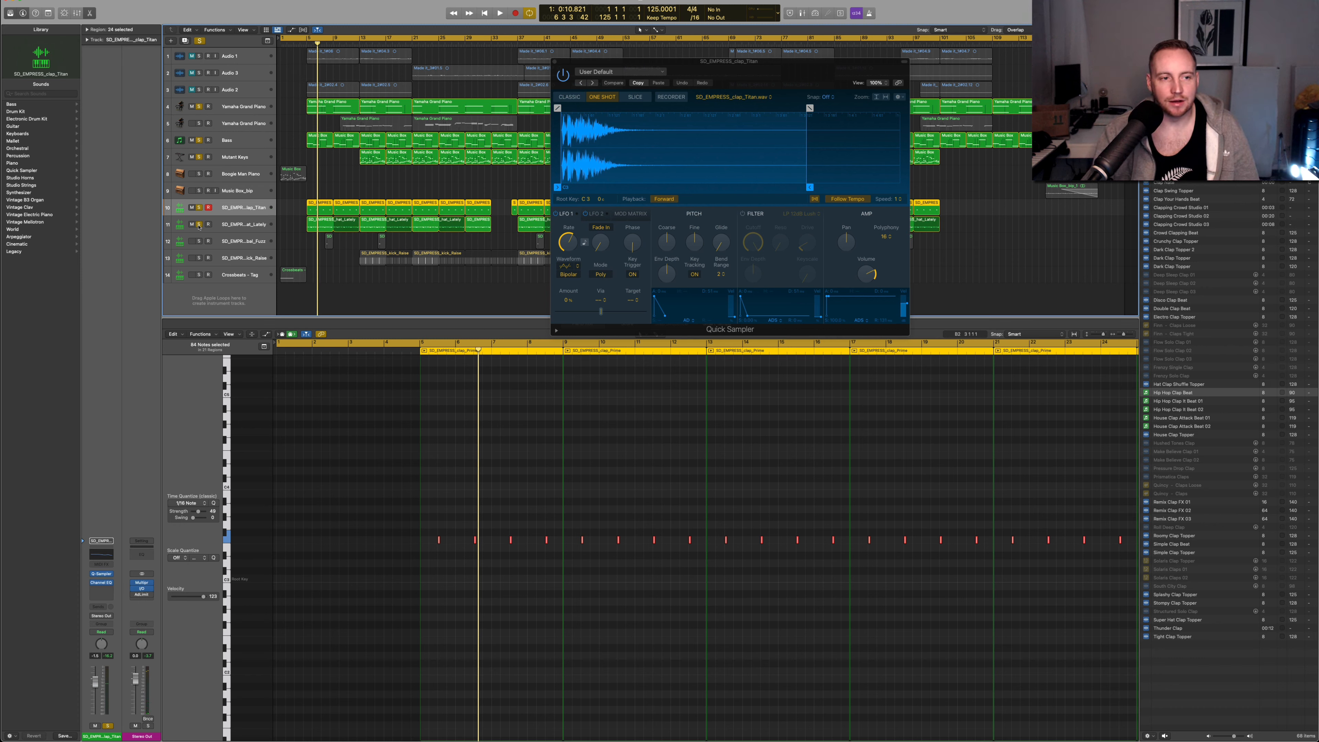
left_click(235, 226)
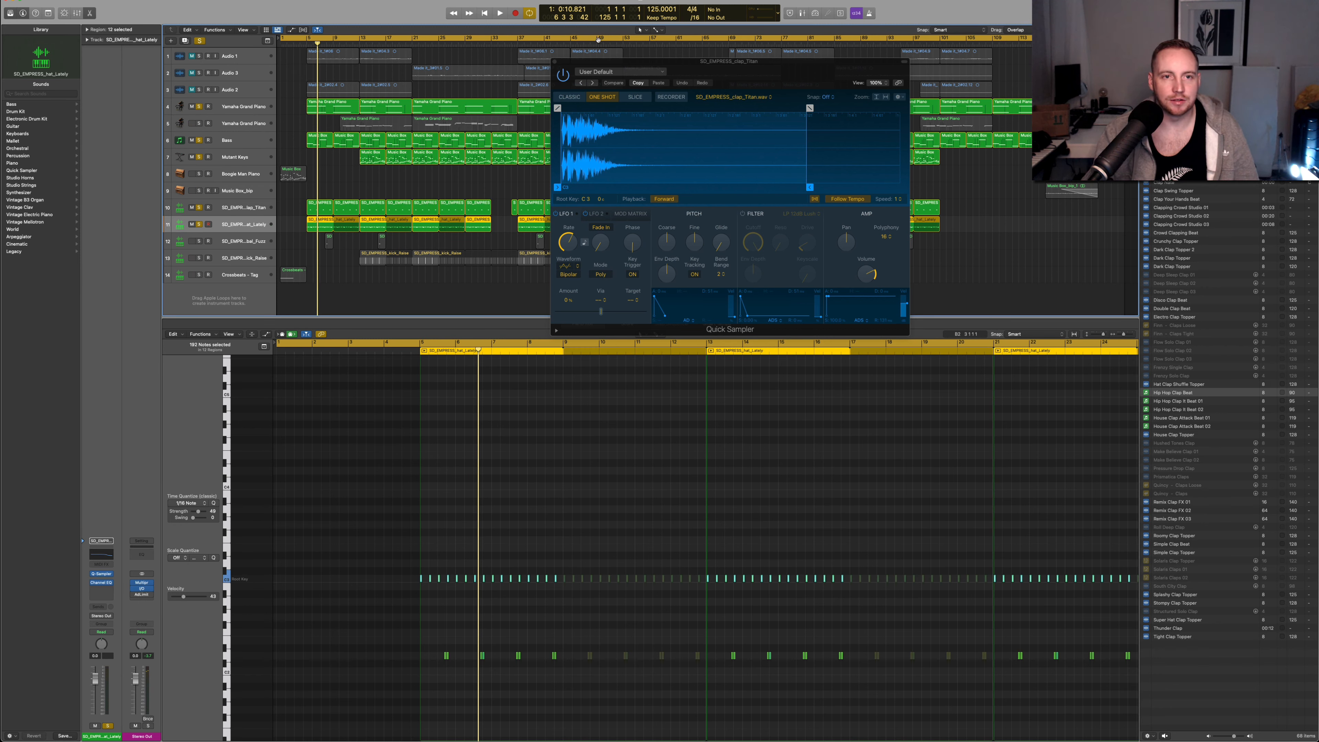
left_click(555, 61)
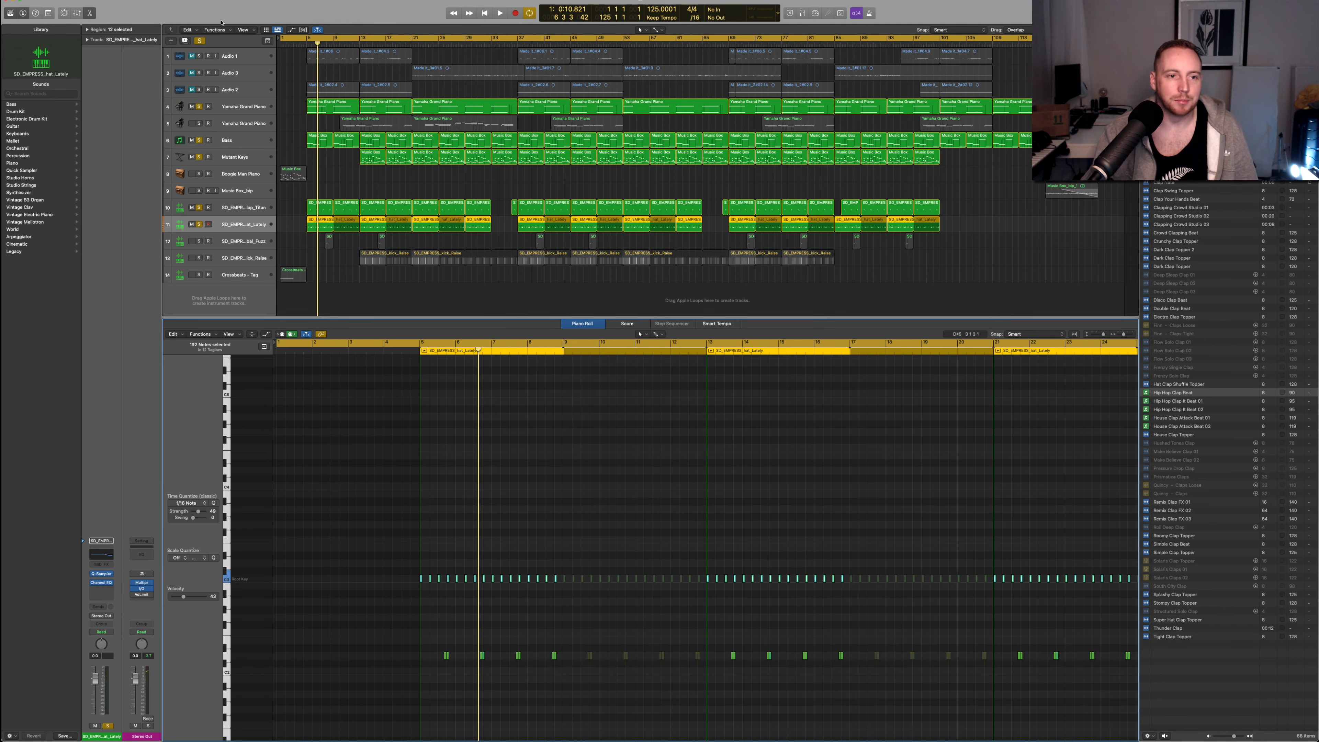
- Duplicate the hat_Lately track, and create and delete a MIDI region on the copy
left_click(184, 40)
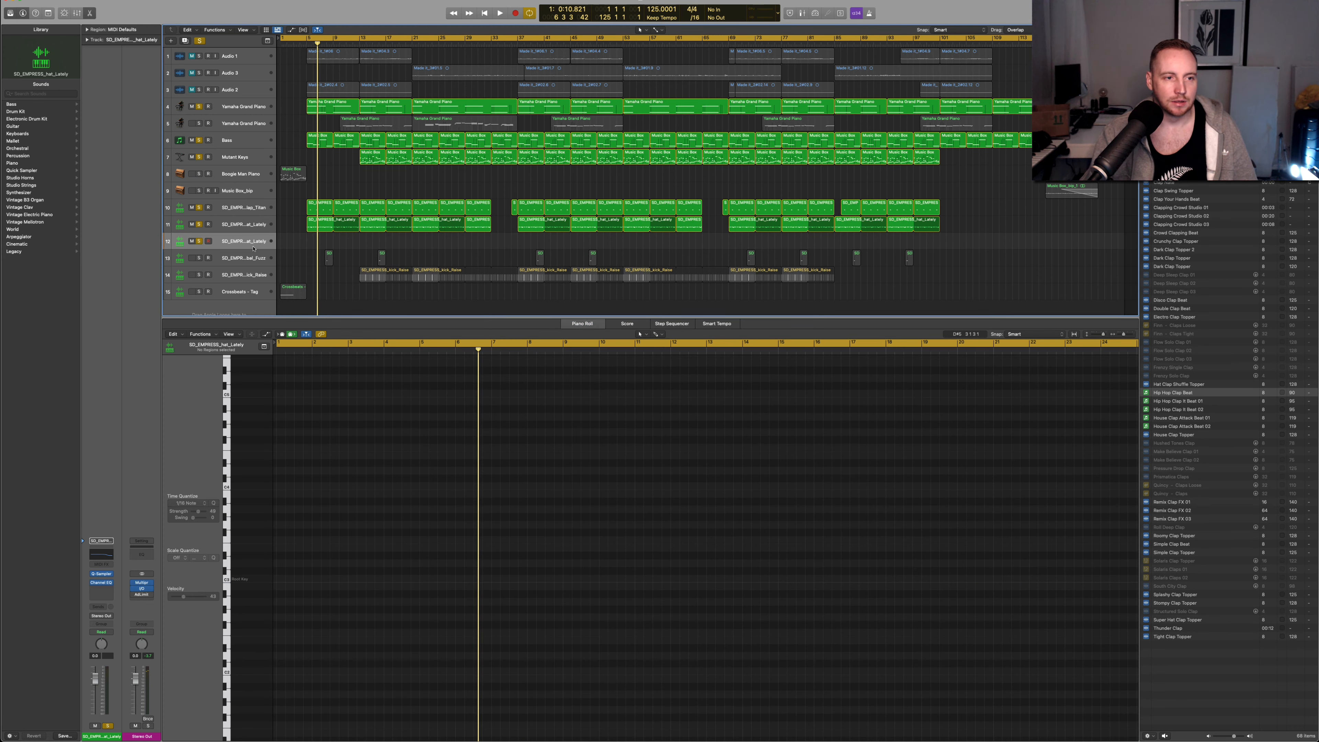
right_click(320, 244)
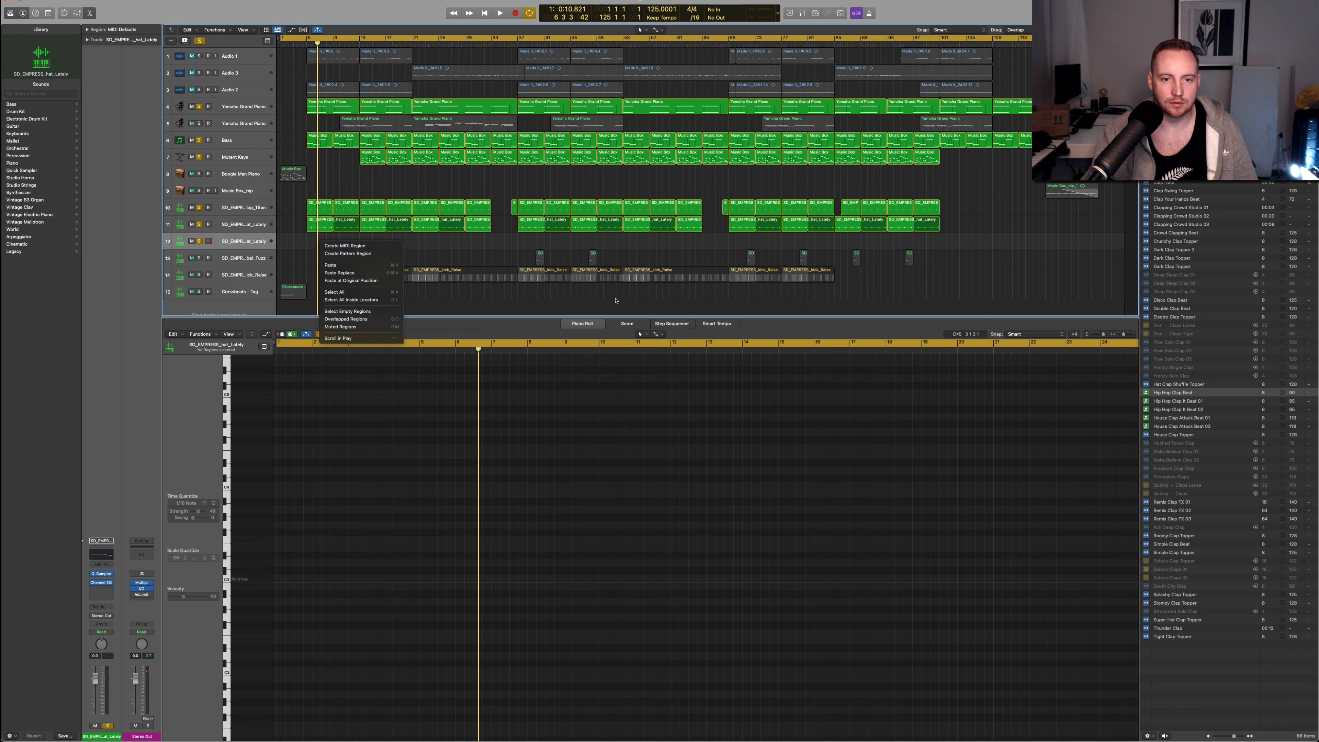
left_click(800, 337)
right_click(331, 243)
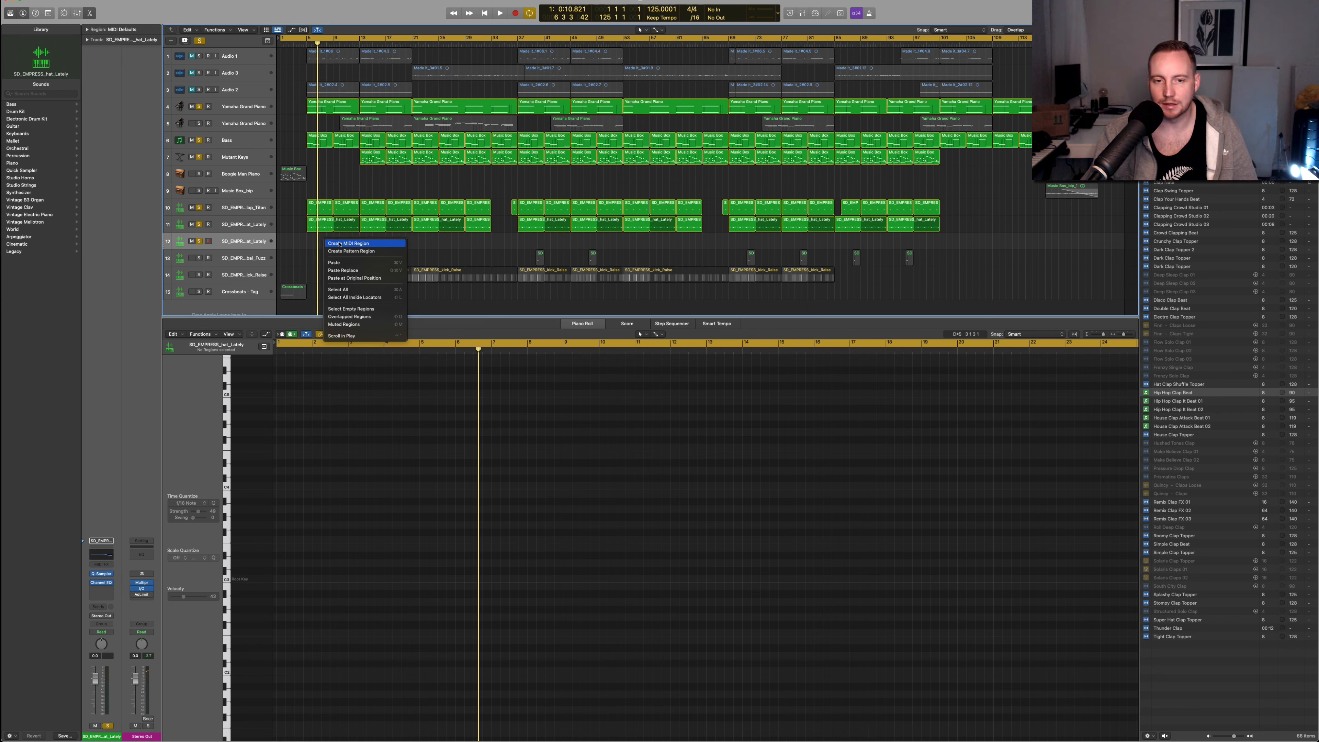
left_click(340, 243)
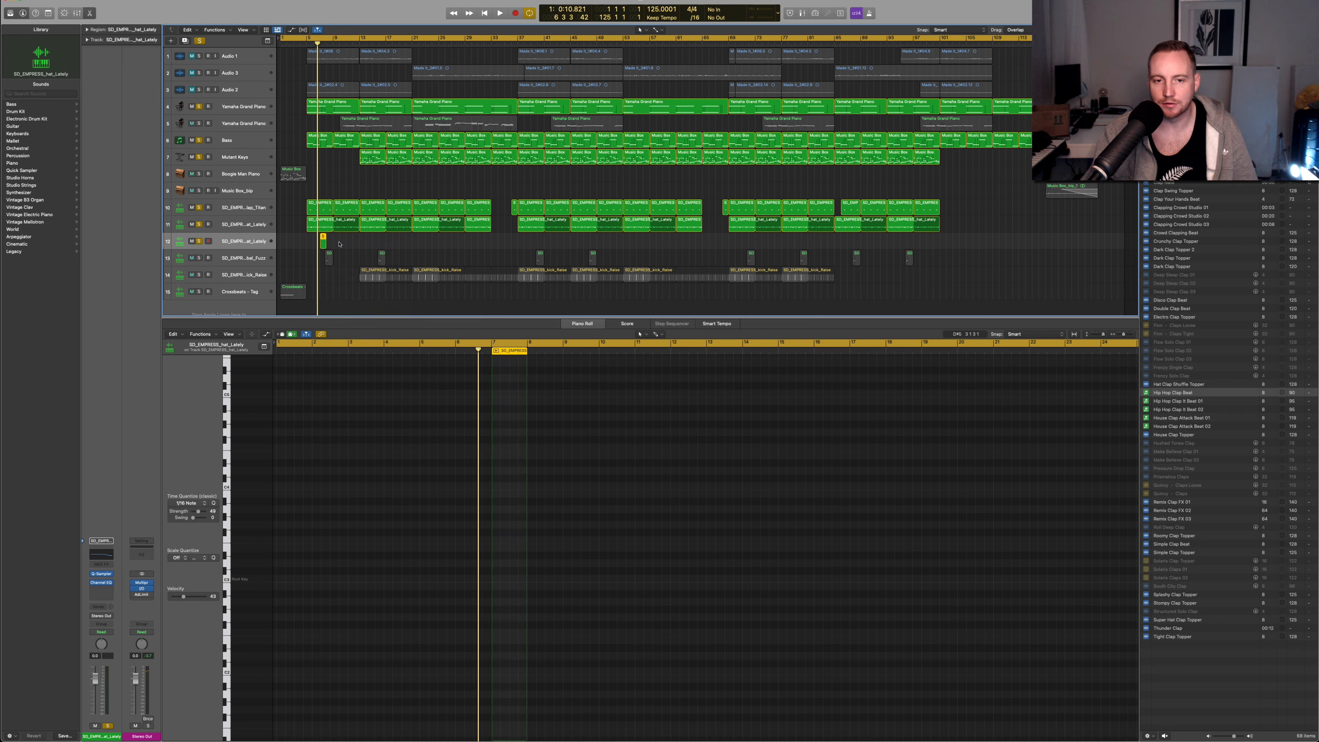
key("Delete")
- Open the Step Sequencer for the duplicate hat_Lately track and set its pattern to 64 steps
left_click(681, 325)
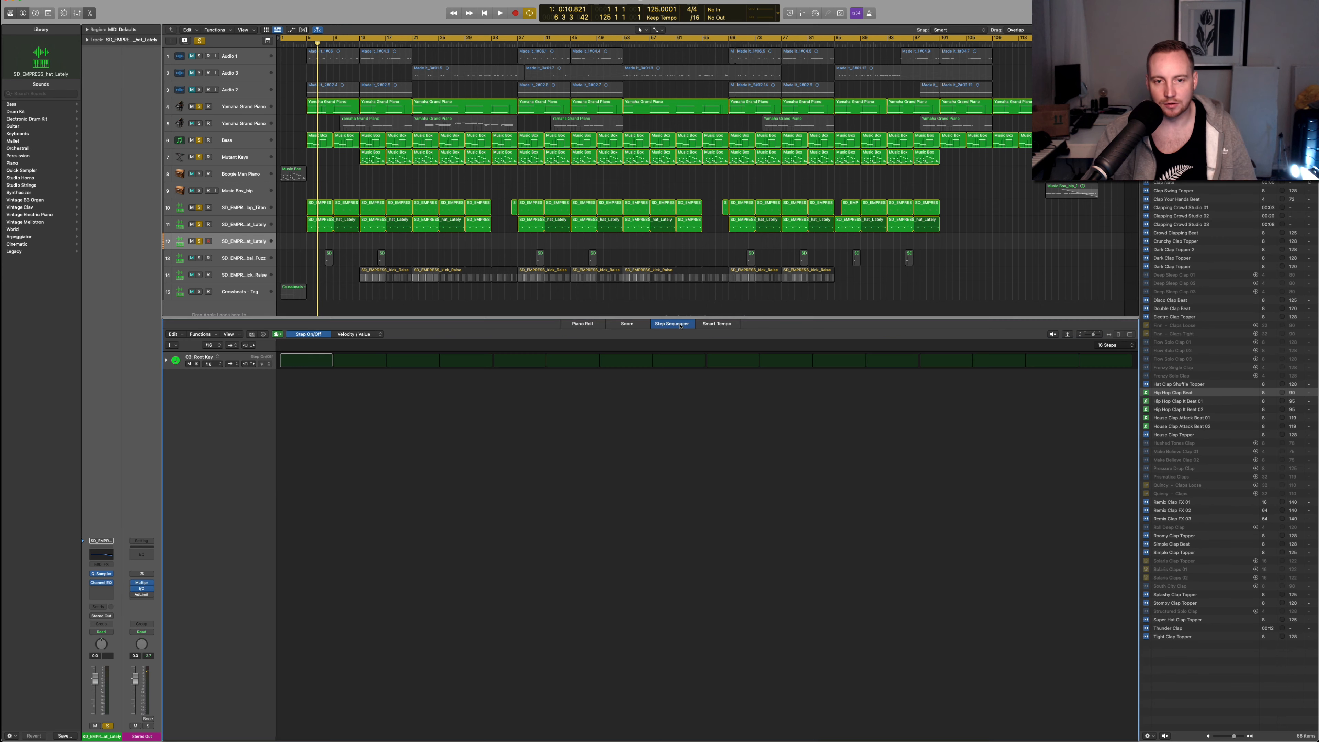
left_click(1111, 347)
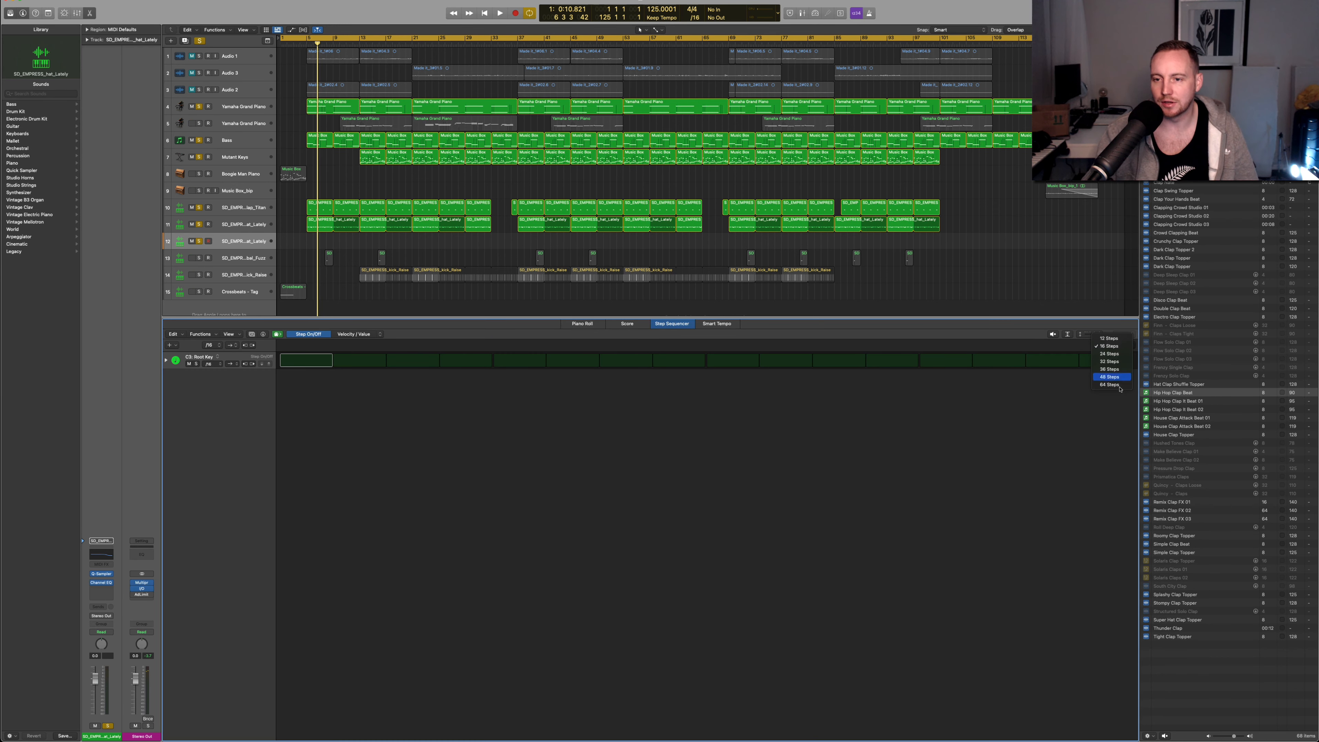
left_click(1109, 385)
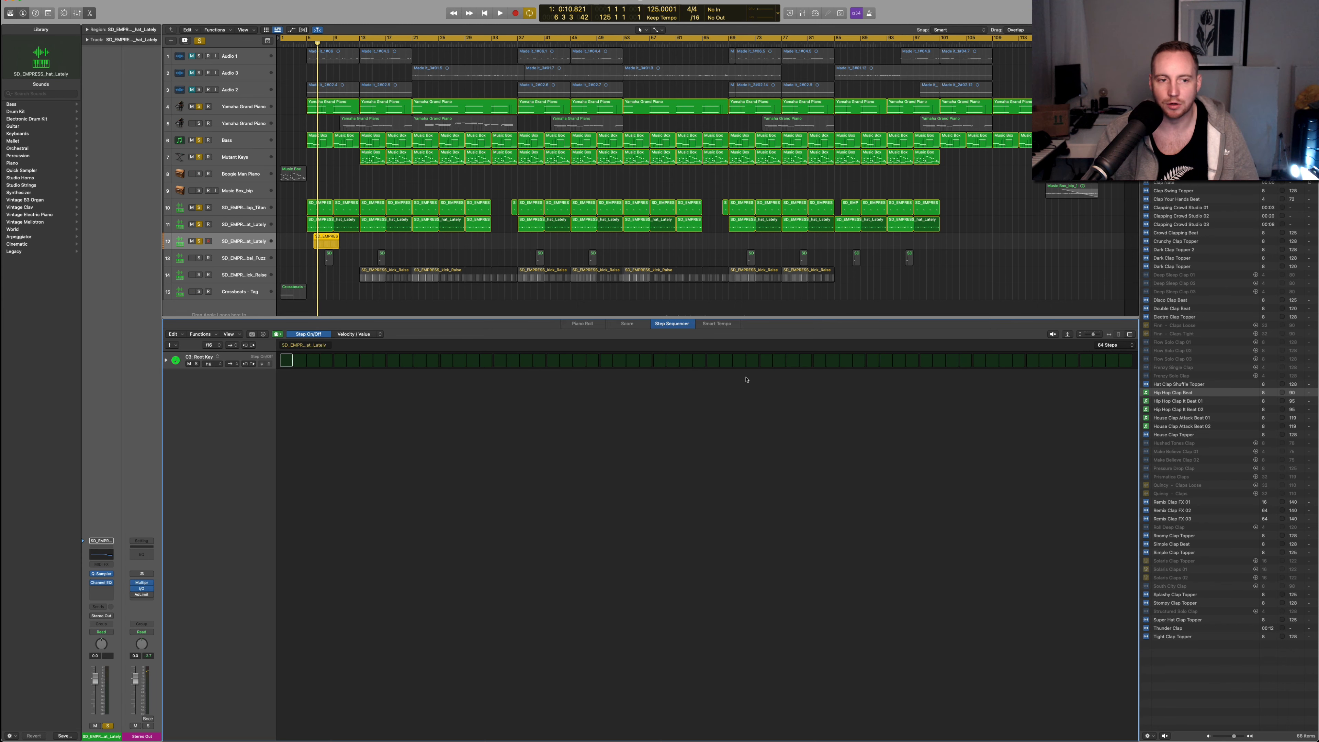
- Try out hat hits on steps 1, 5, 7, 9 and 10 of the pattern and clear the row
left_click(286, 360)
left_click(407, 360)
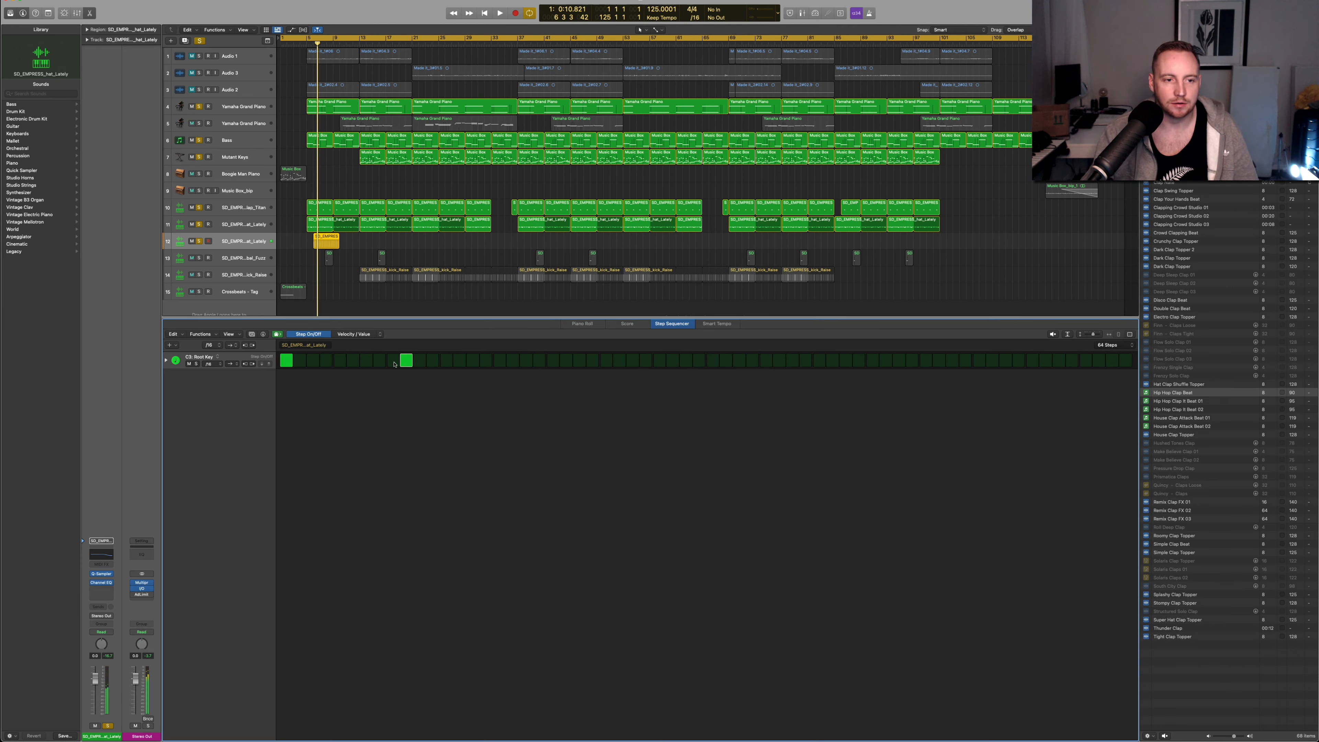
left_click(393, 361)
left_click(366, 361)
left_click(340, 361)
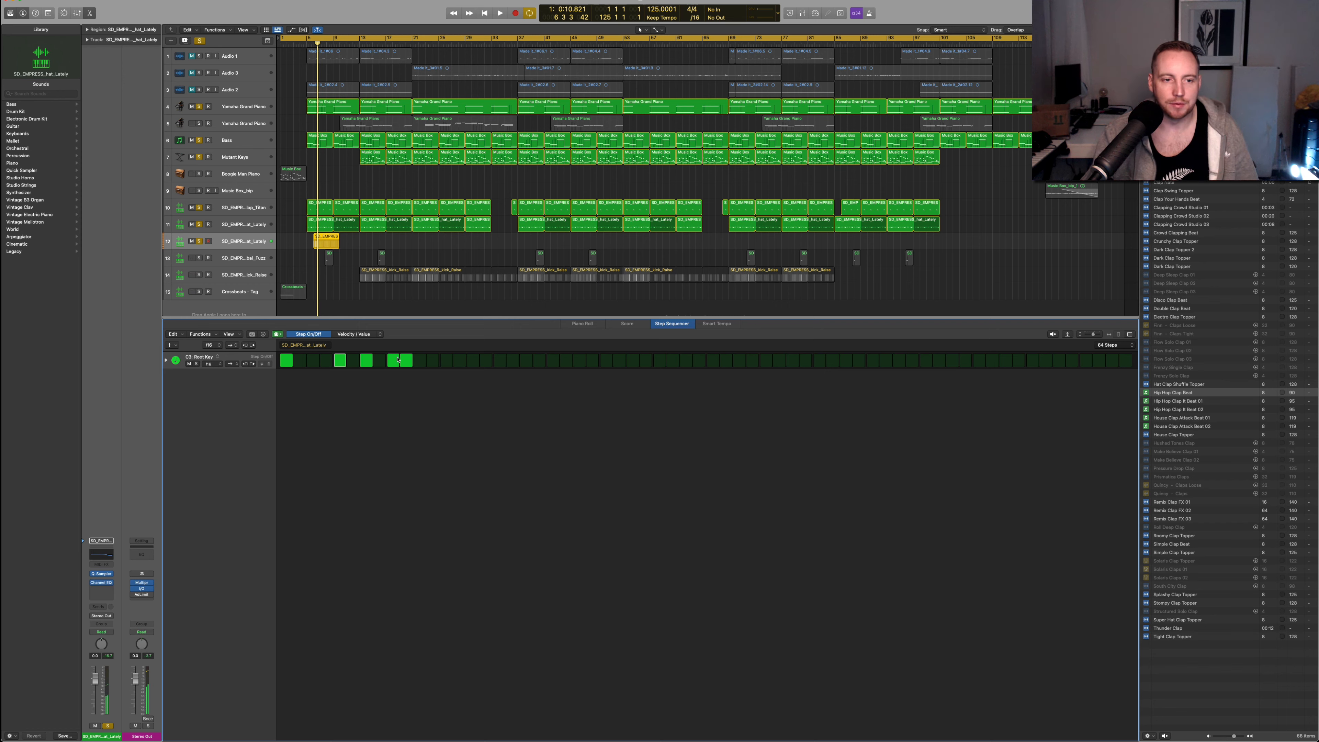
right_click(408, 361)
left_click(292, 362)
left_click_drag(287, 361, 420, 361)
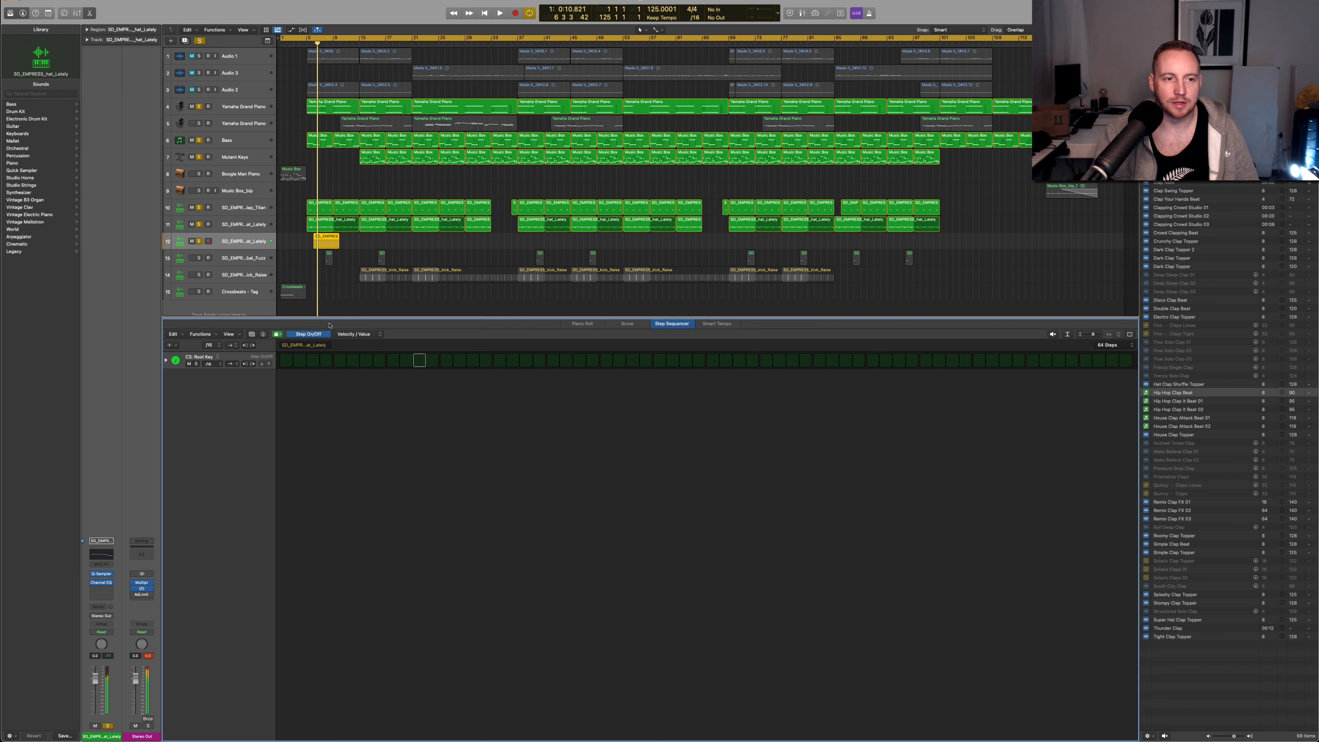
- Delete the duplicate hat_Lately track and select the original hat_Lately track
right_click(240, 242)
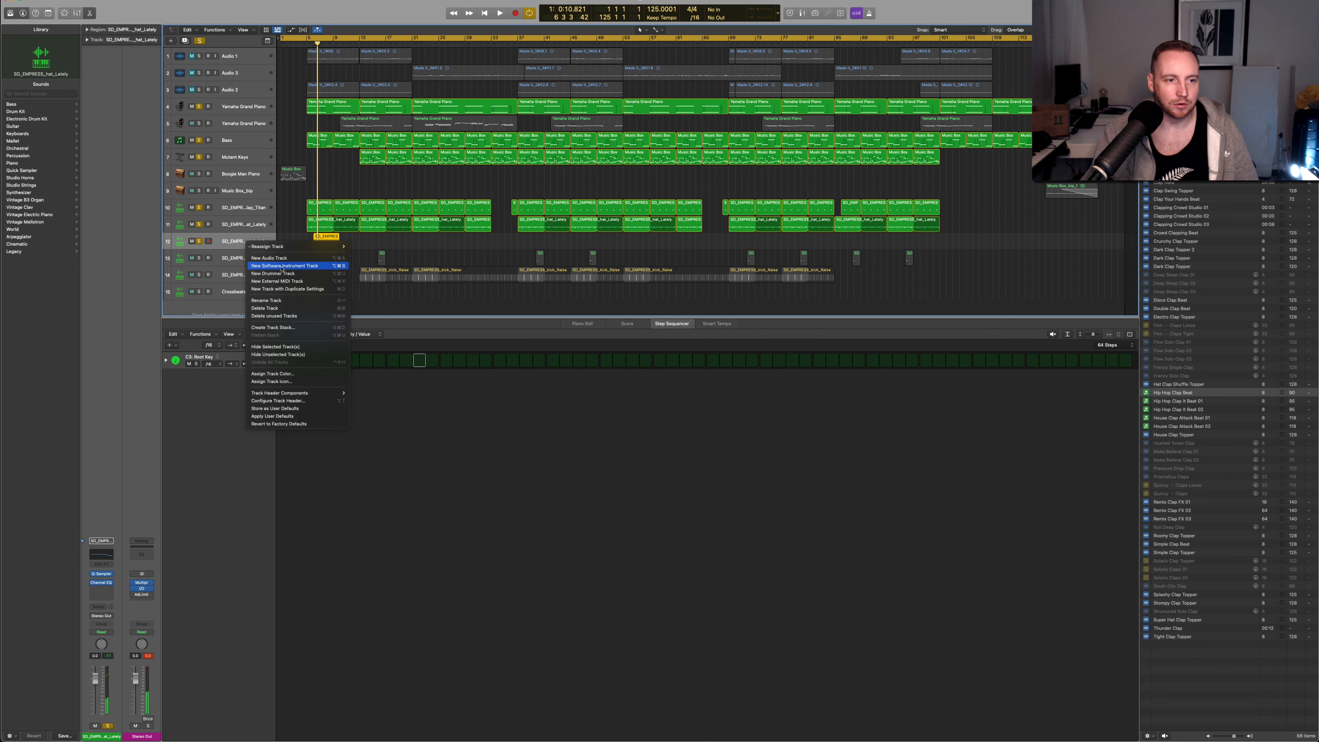
left_click(265, 308)
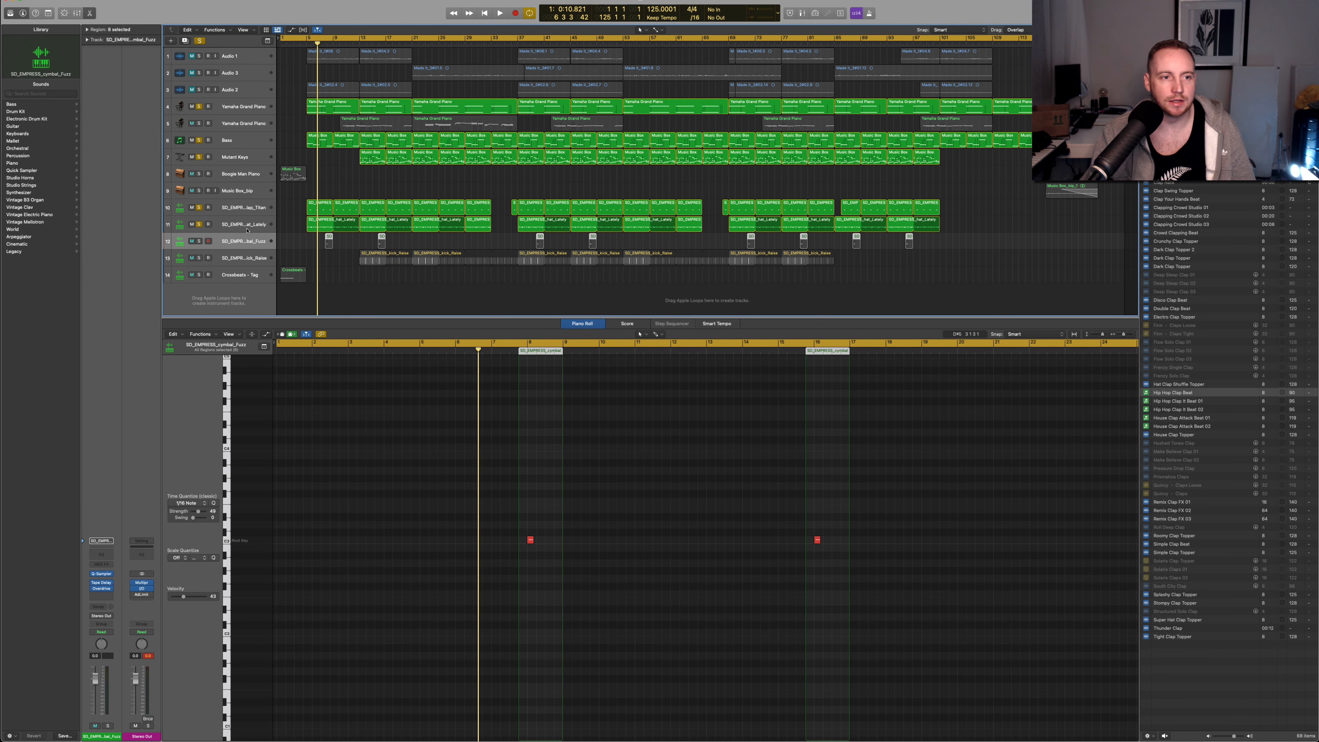
left_click(244, 228)
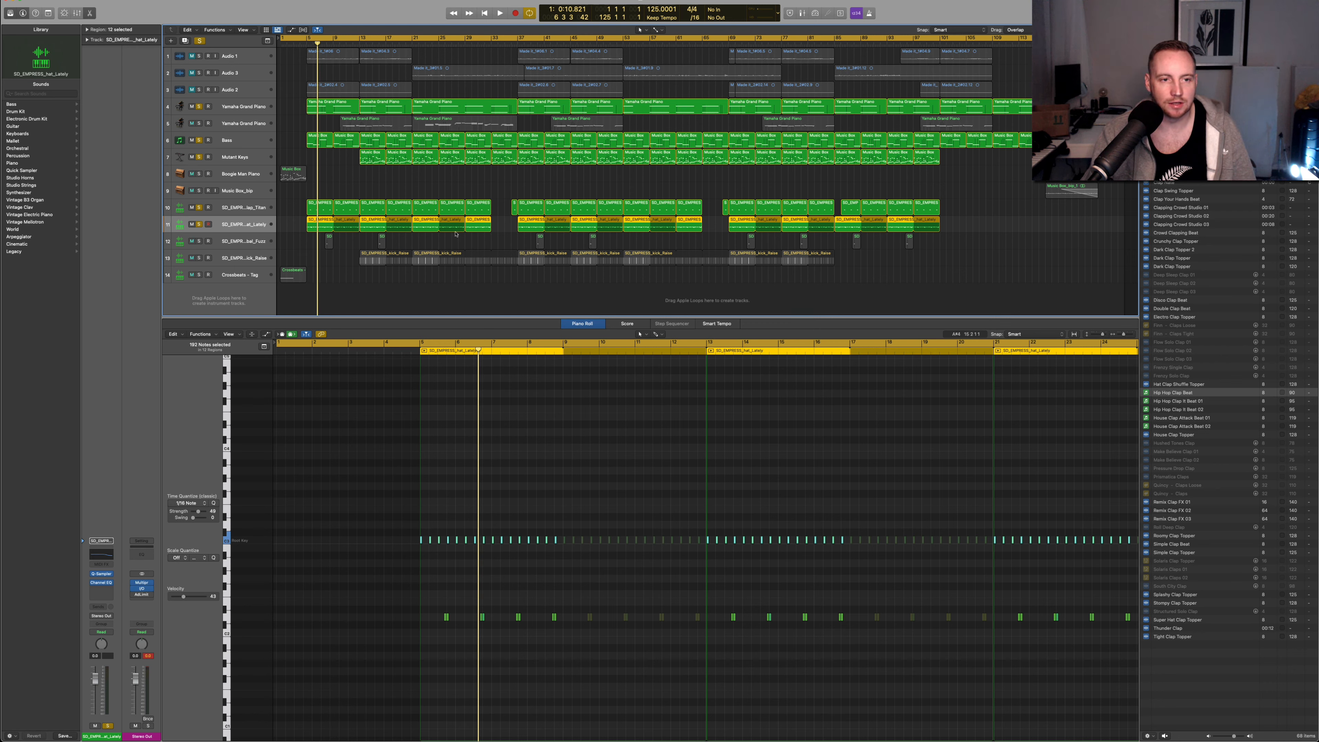
- Audition the first low hat note and play the hats with the other soloed tracks from bar 5
left_click(447, 618)
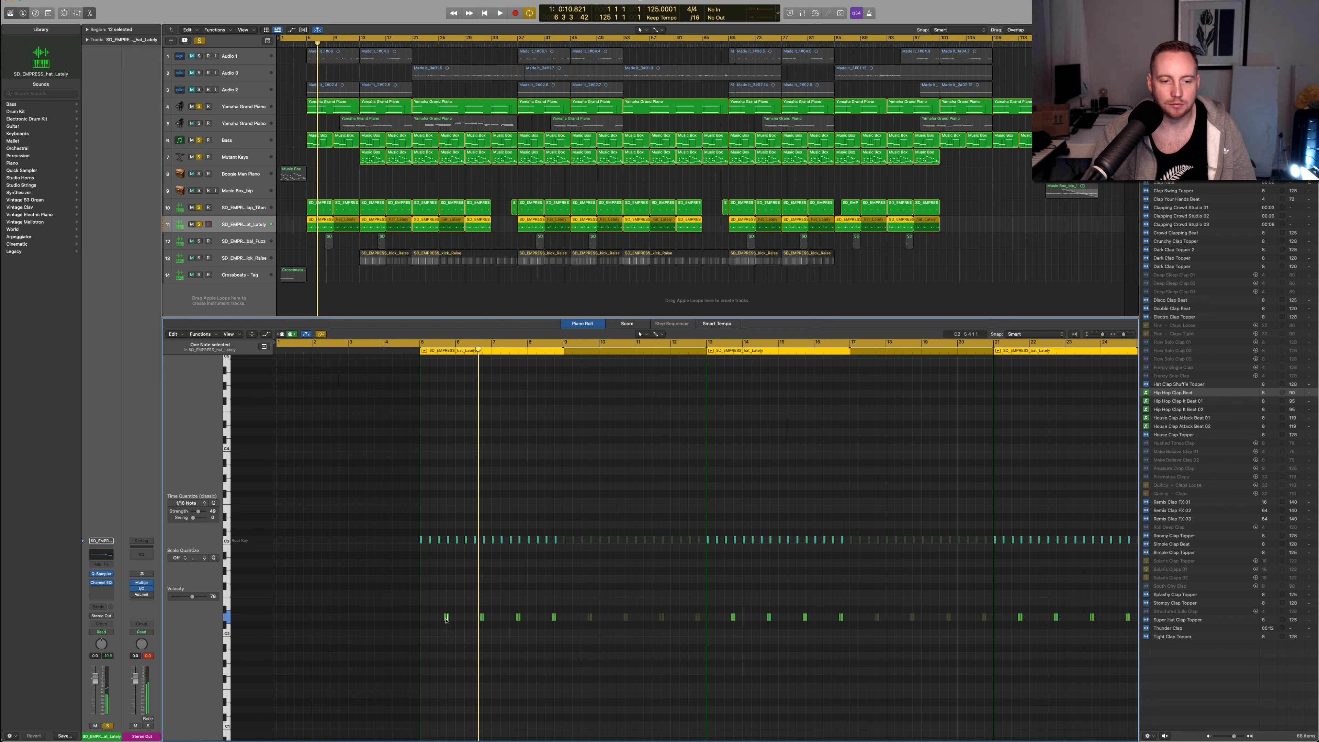
left_click(307, 43)
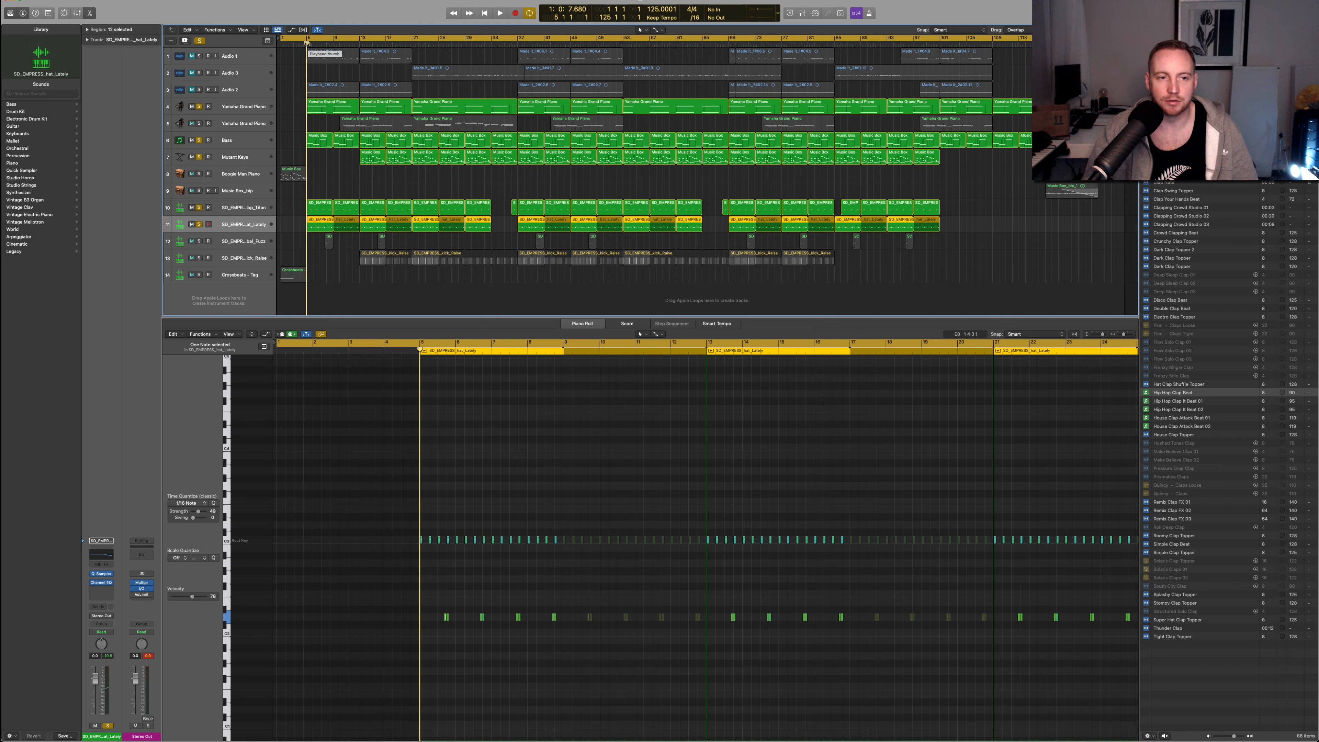
key("space")
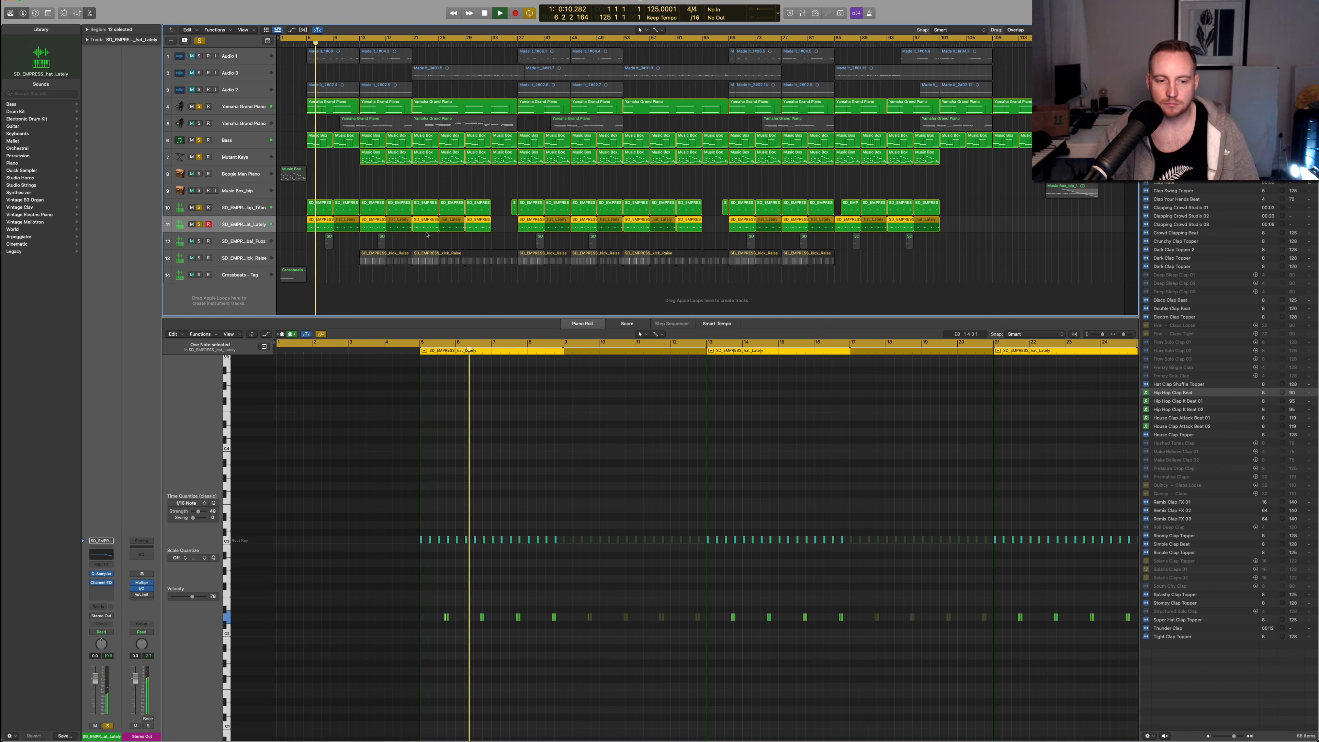
key("space")
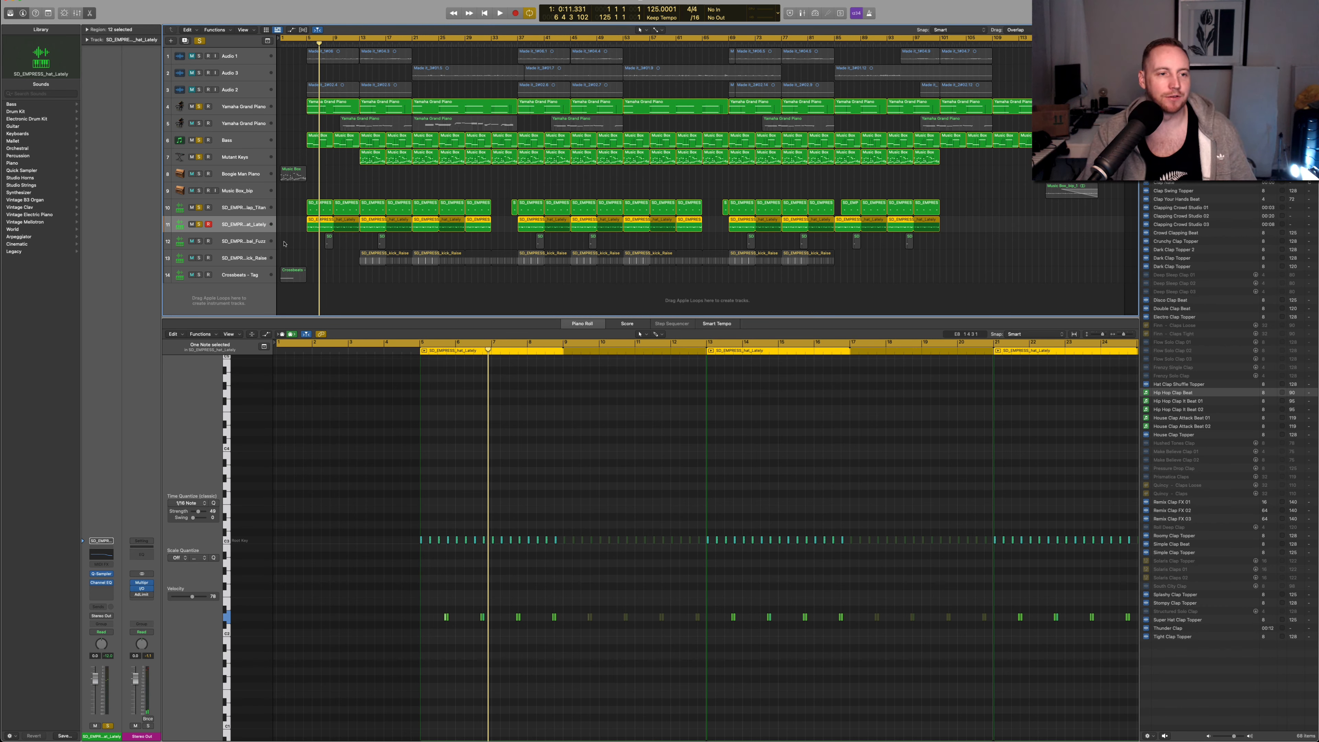
key("space")
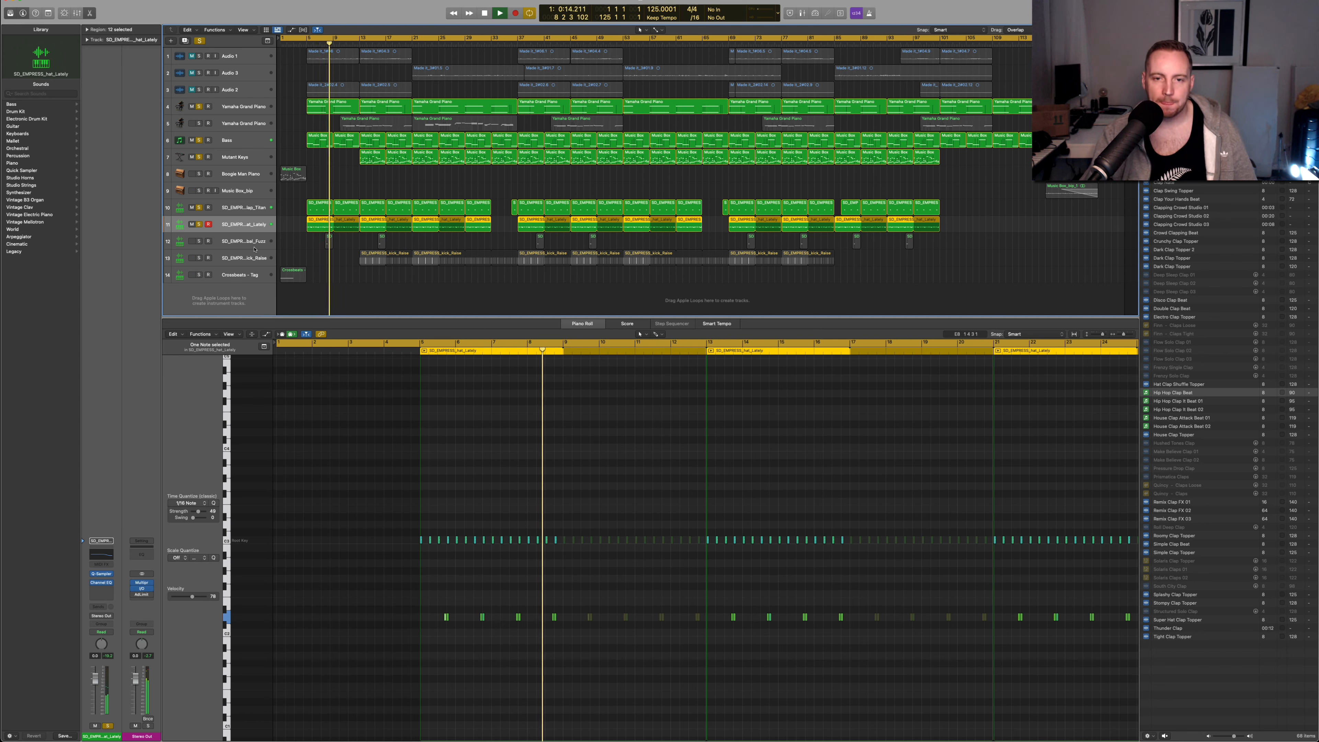
key("space")
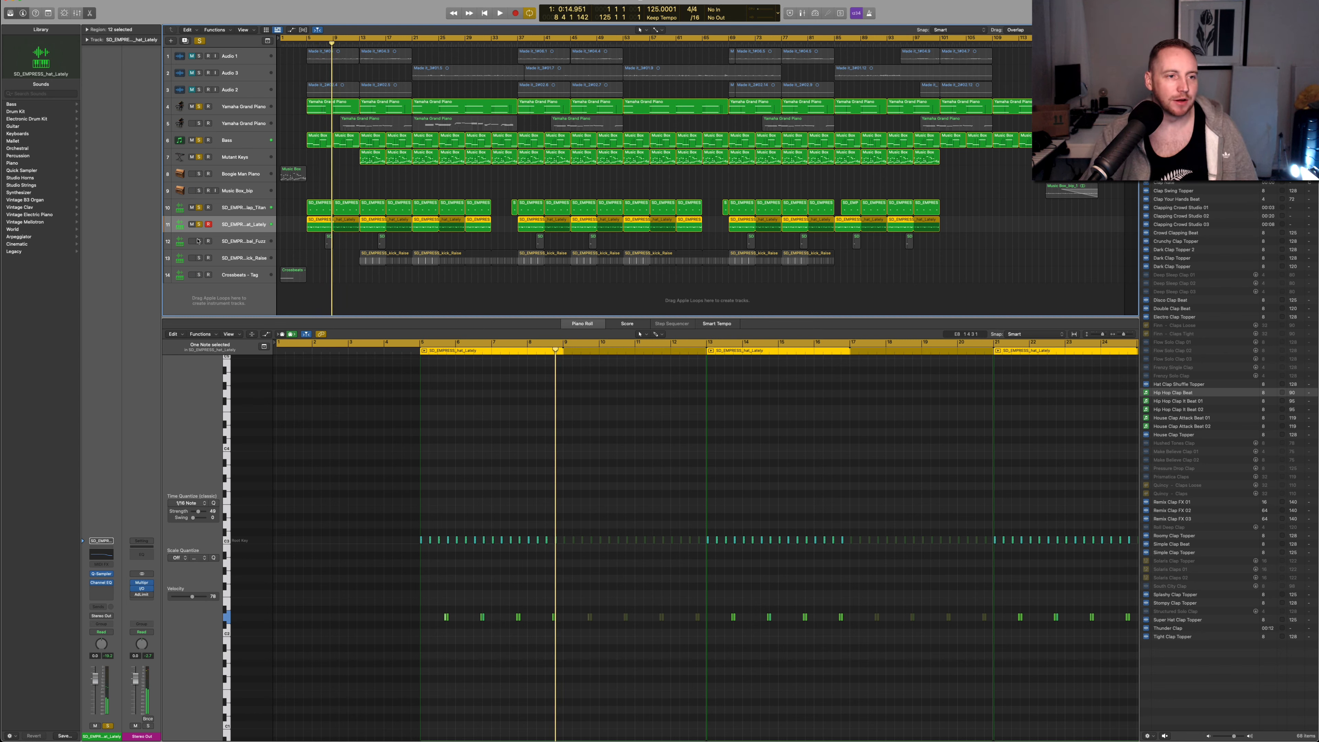
- Solo the cymbal_Fuzz track, set the playhead to bar 8 and show the cymbal's notes
left_click(199, 241)
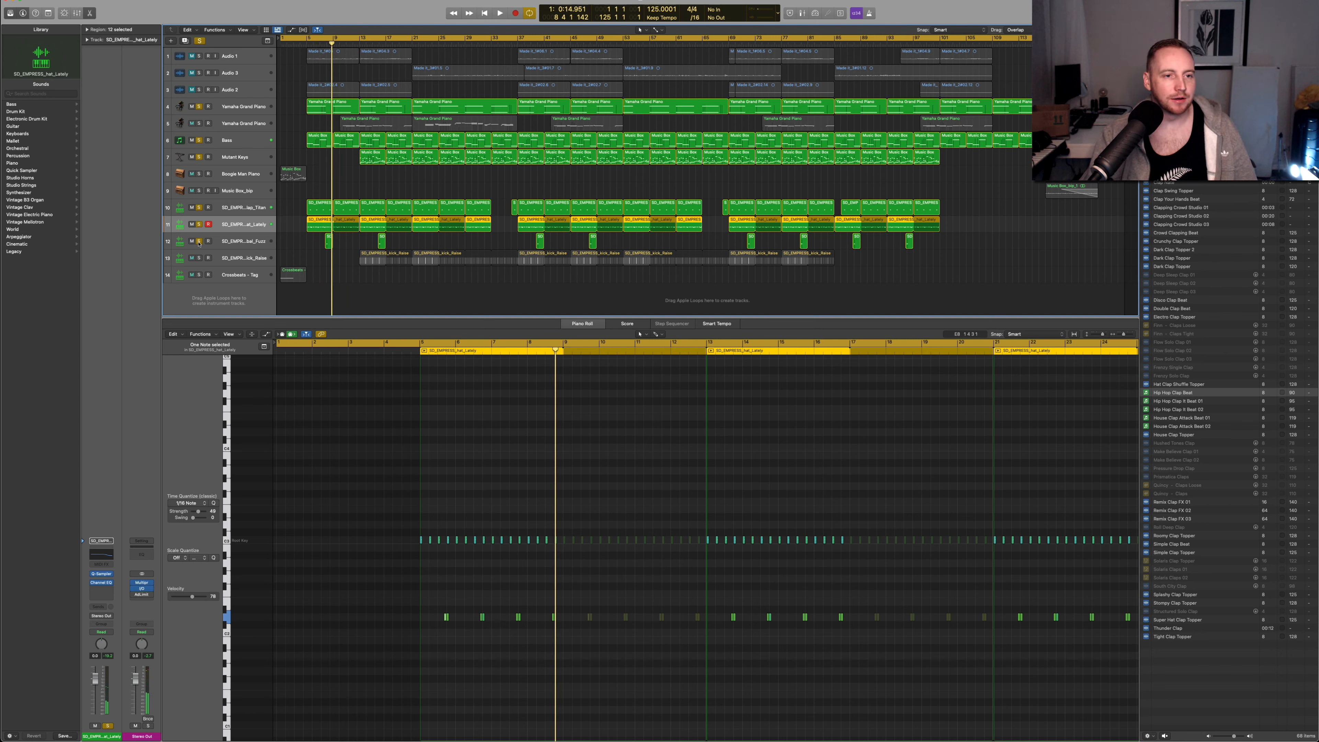
left_click(326, 41)
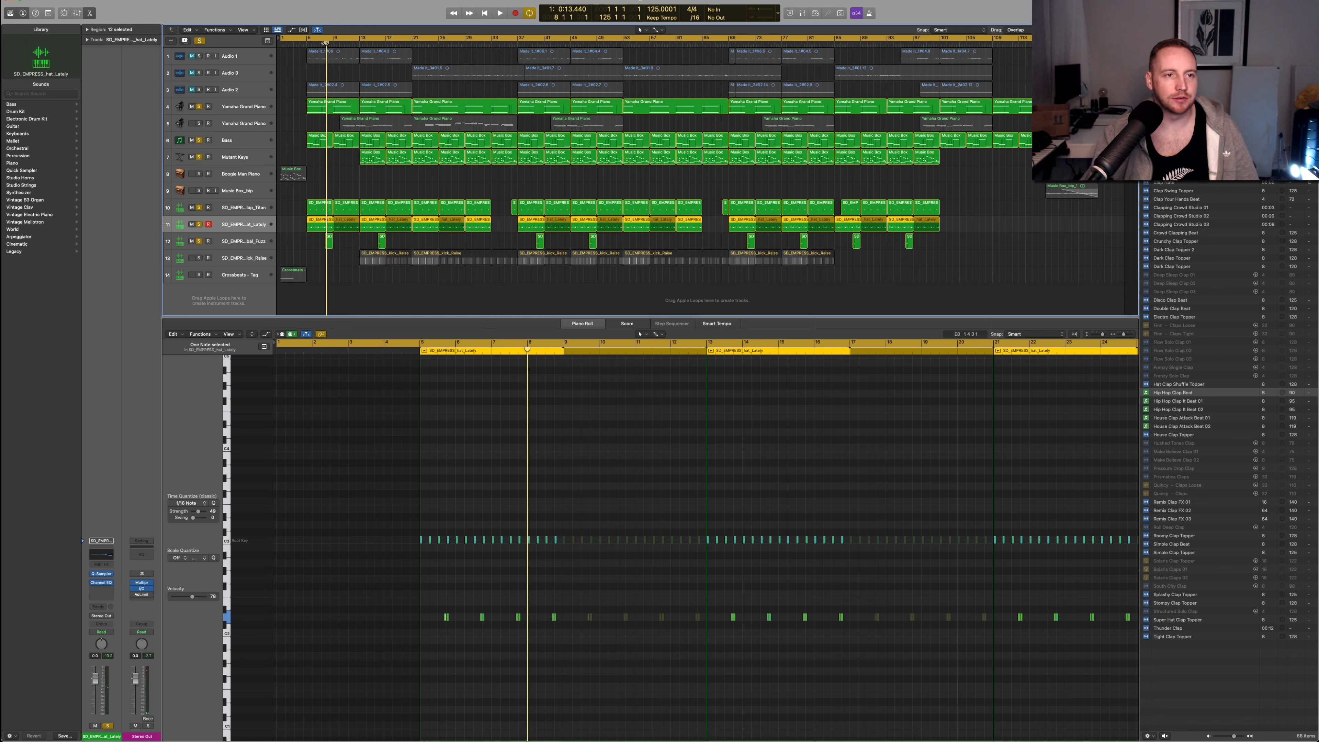
left_click(235, 242)
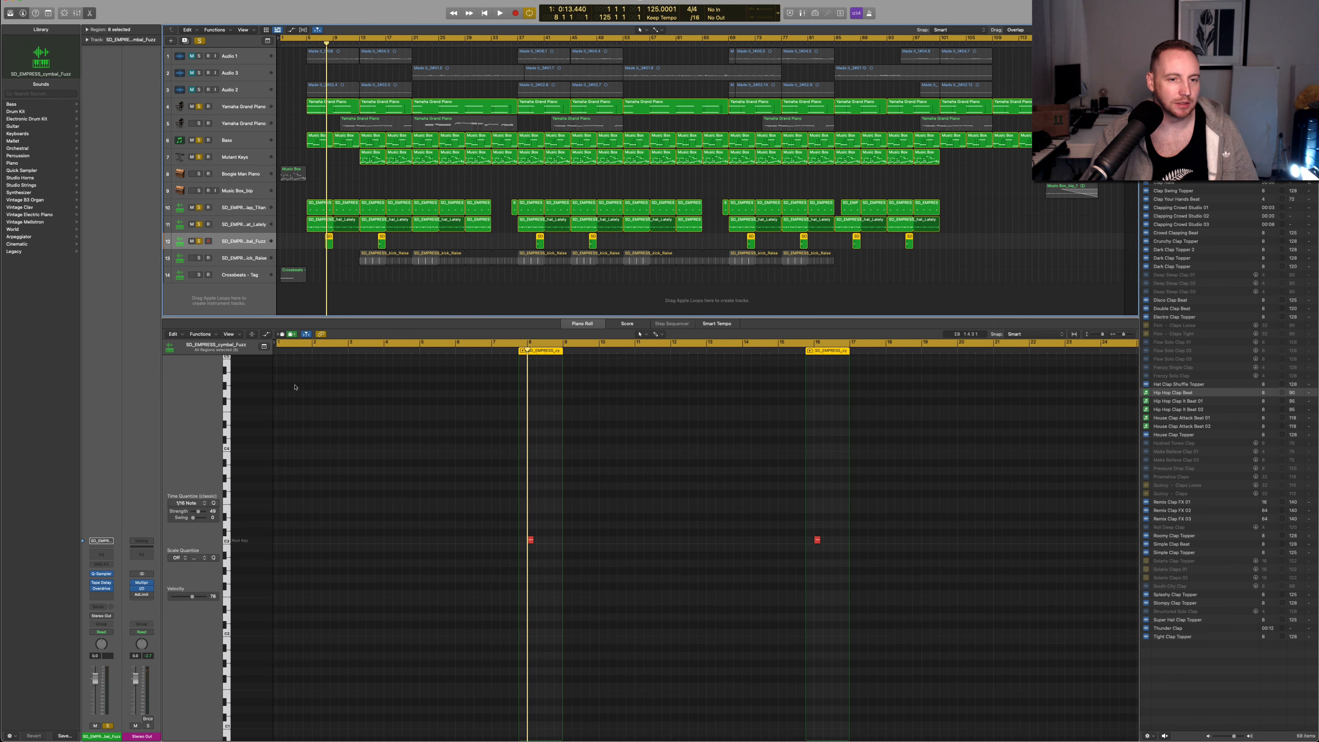
- View the cymbal_Fuzz track's Quick Sampler, Tape Delay and Overdrive windows and close them
left_click(100, 573)
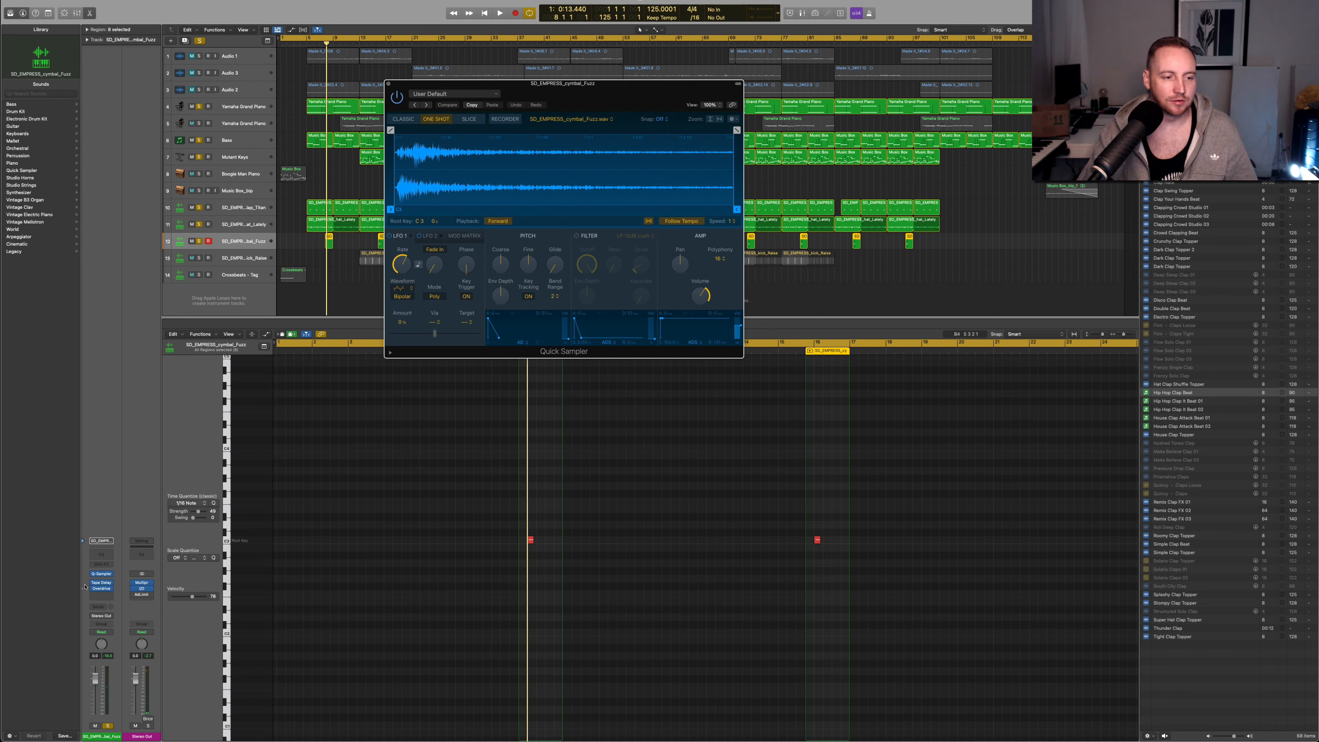
left_click(103, 584)
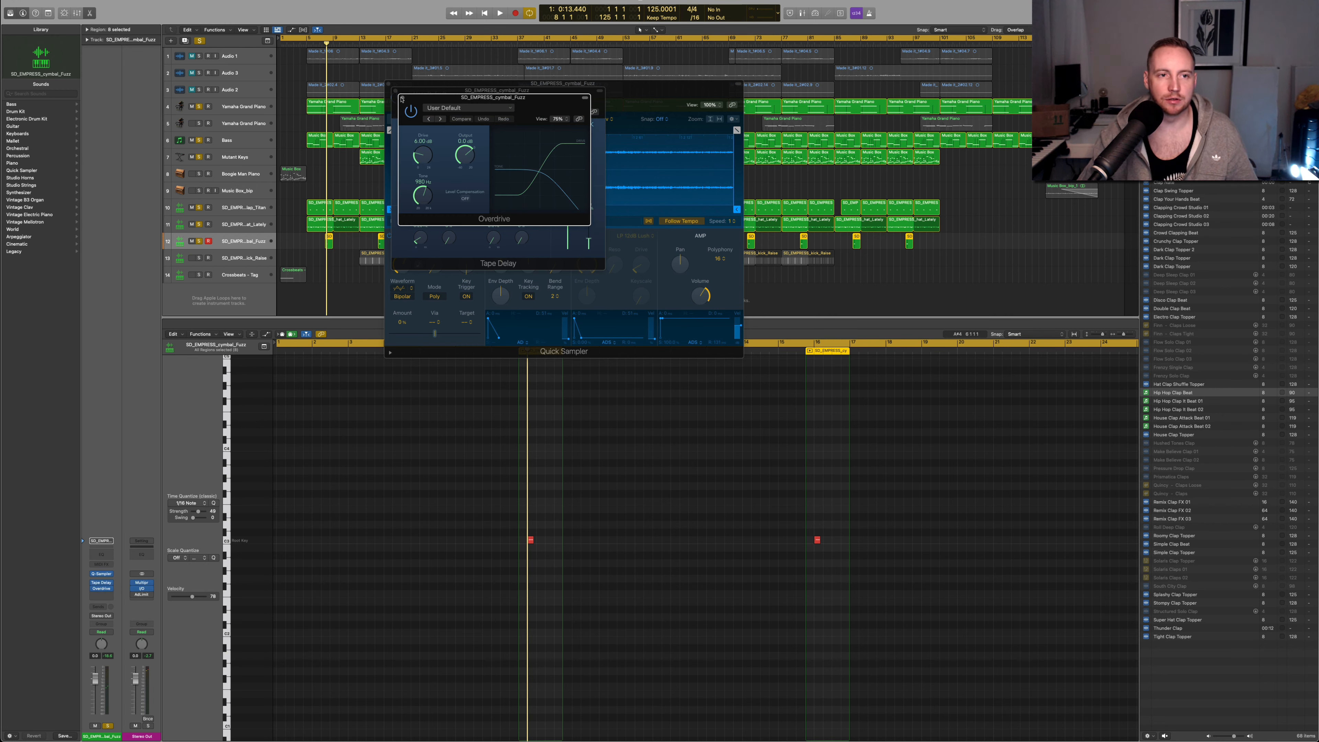
left_click(403, 98)
left_click(395, 91)
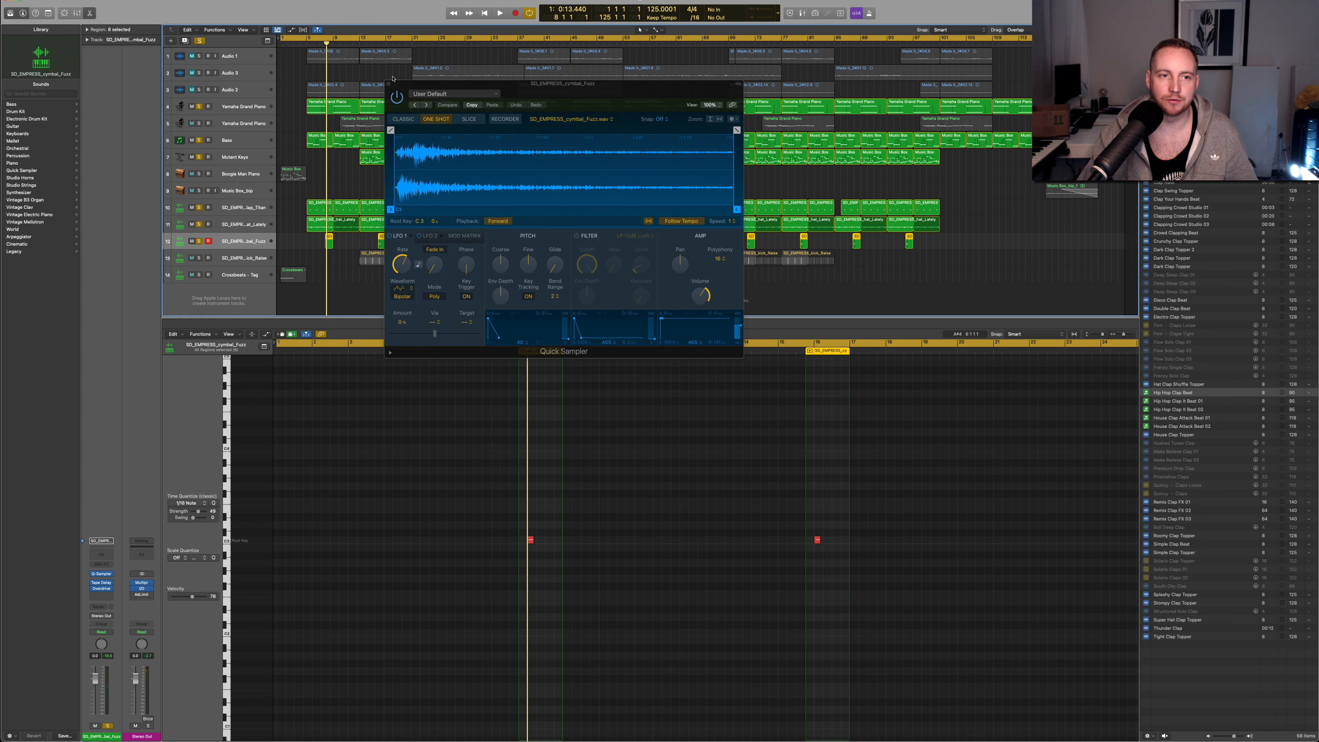
left_click(388, 85)
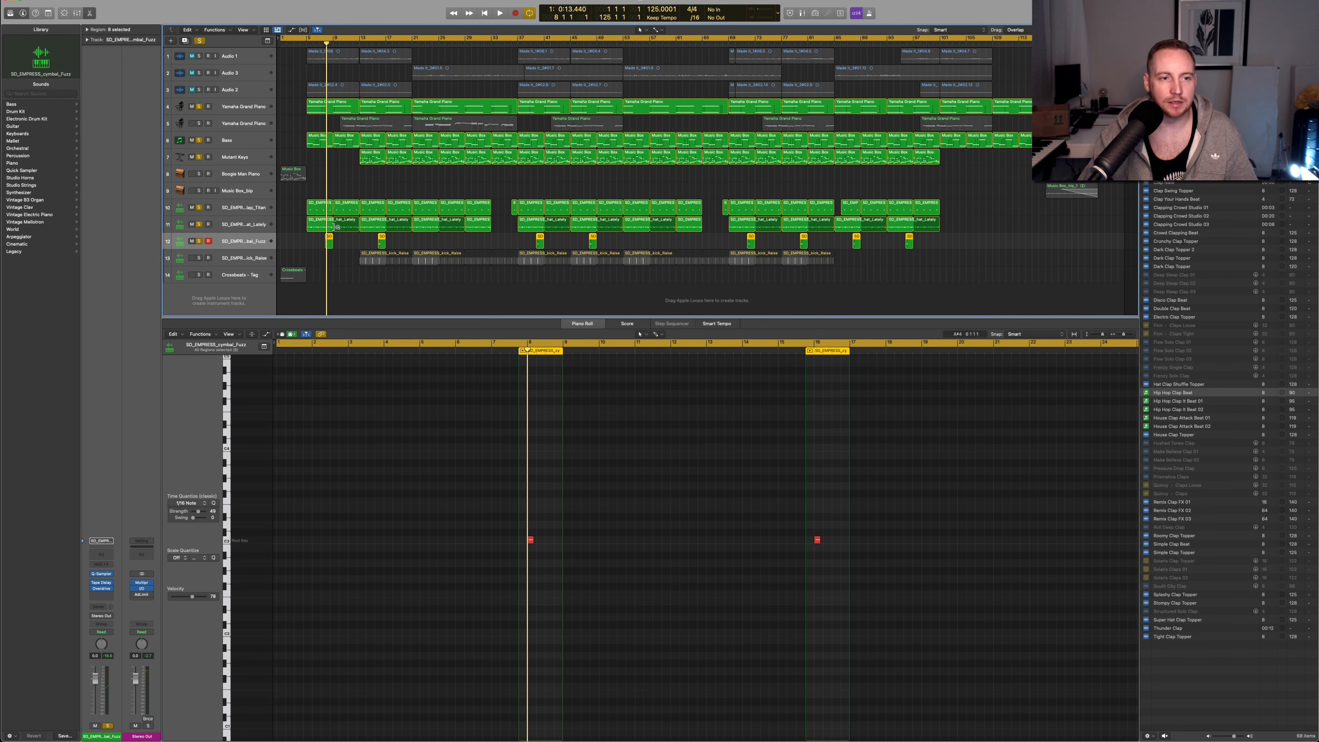
- Play the cymbal together with the other soloed tracks from bar 8
key("space")
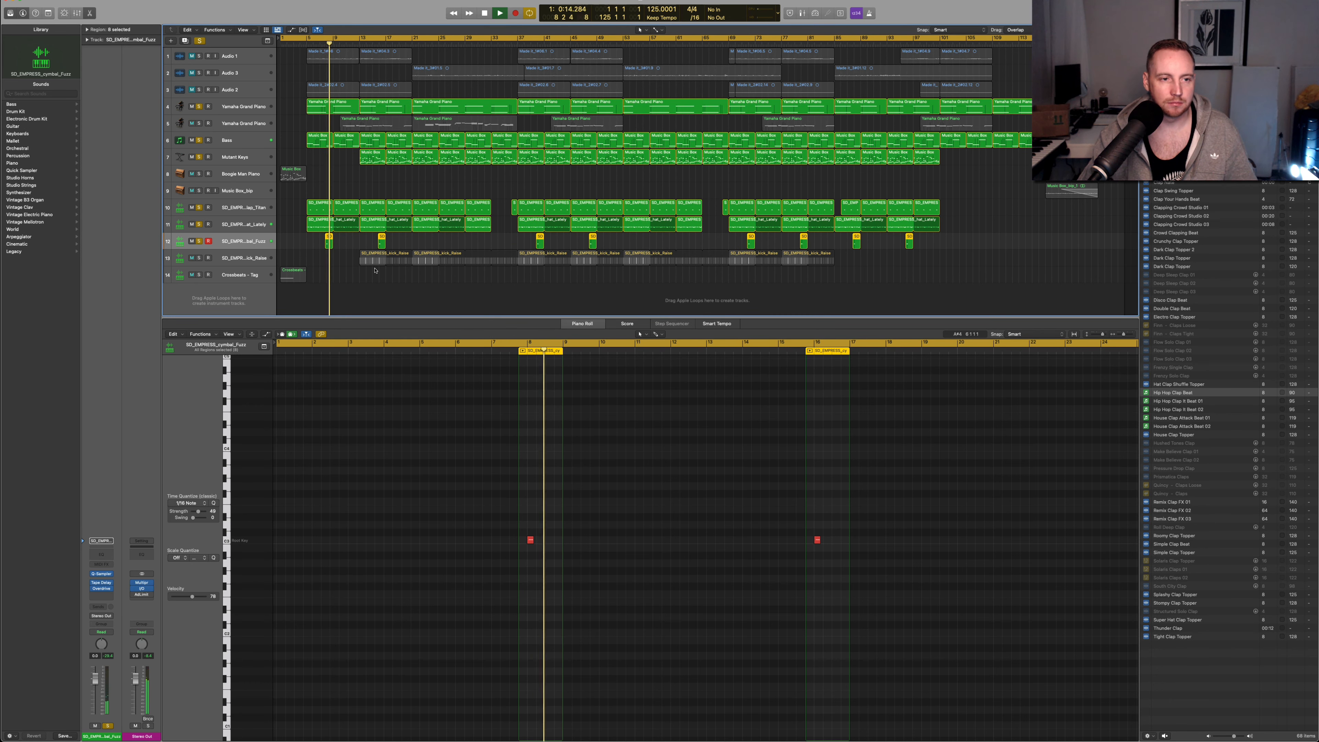
key("space")
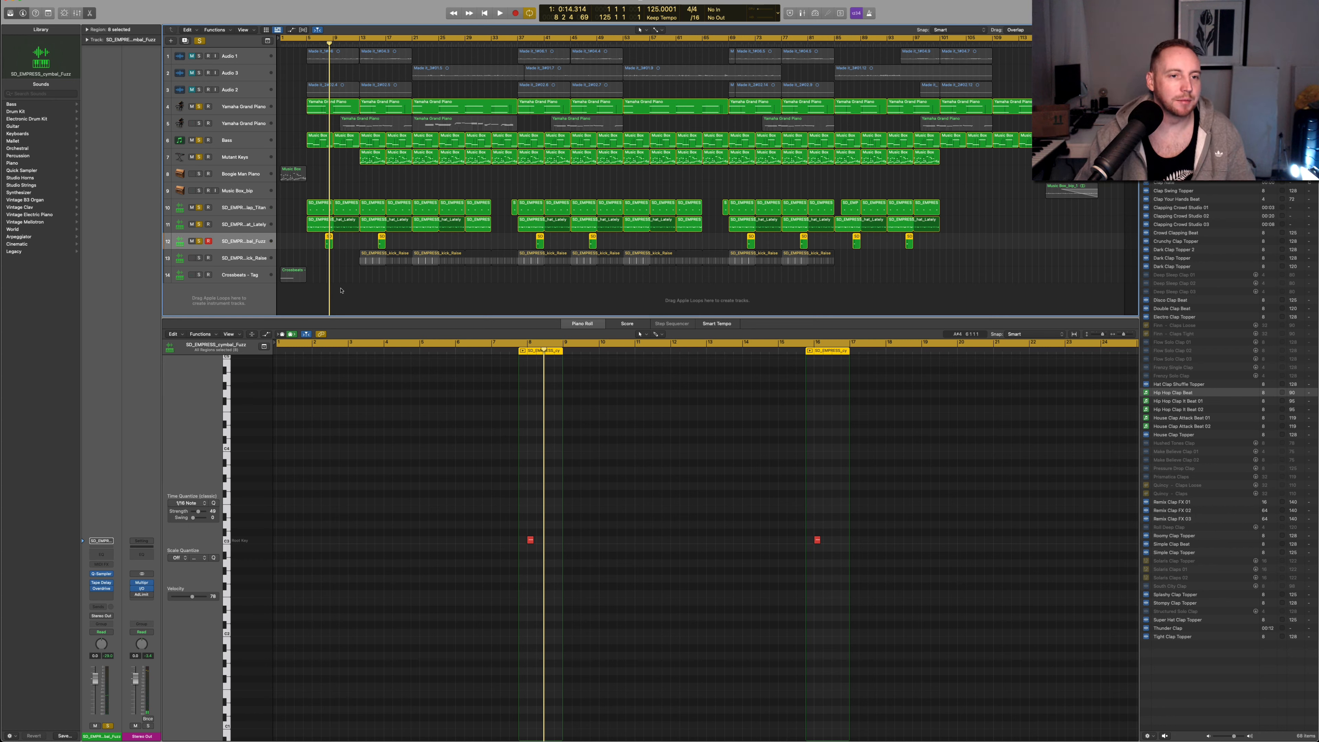
- Solo the kick_Raise track, show its step pattern, and play it with the other soloed tracks from bar 13
left_click(363, 45)
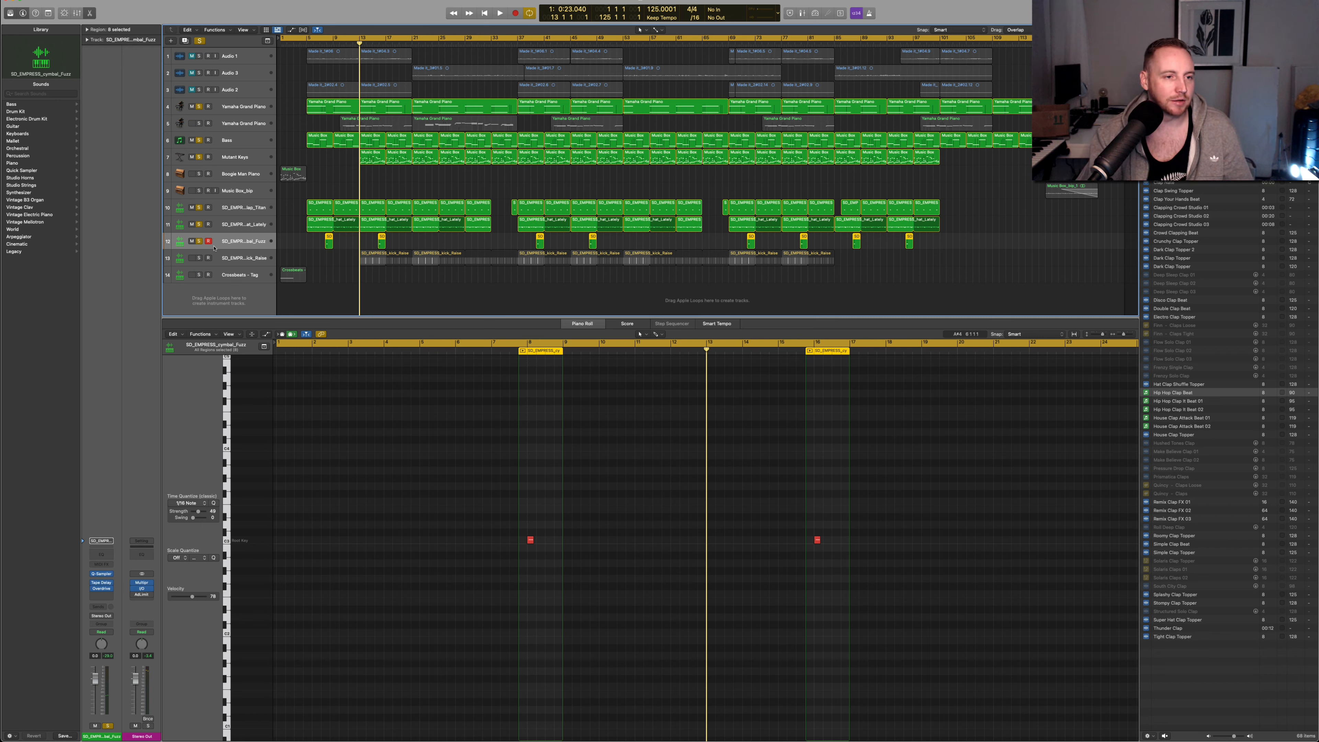
left_click(199, 259)
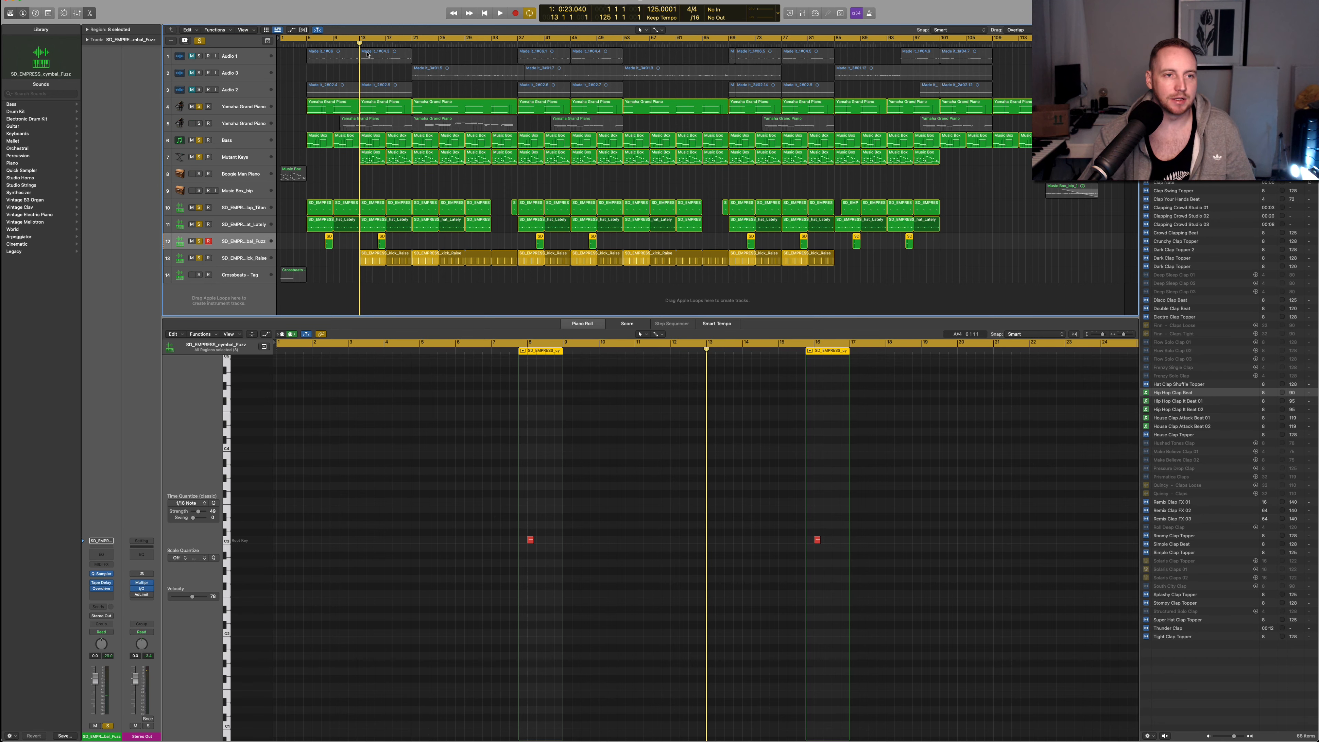
left_click(221, 260)
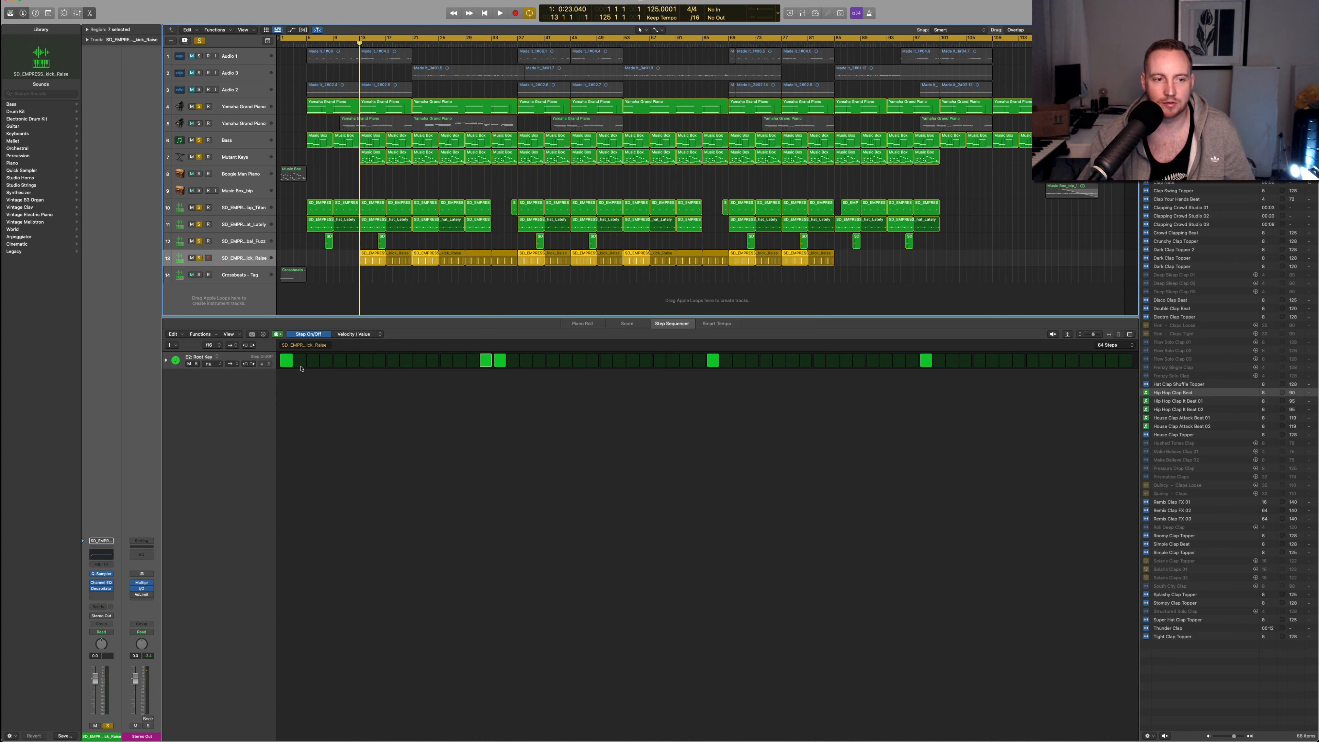
key("space")
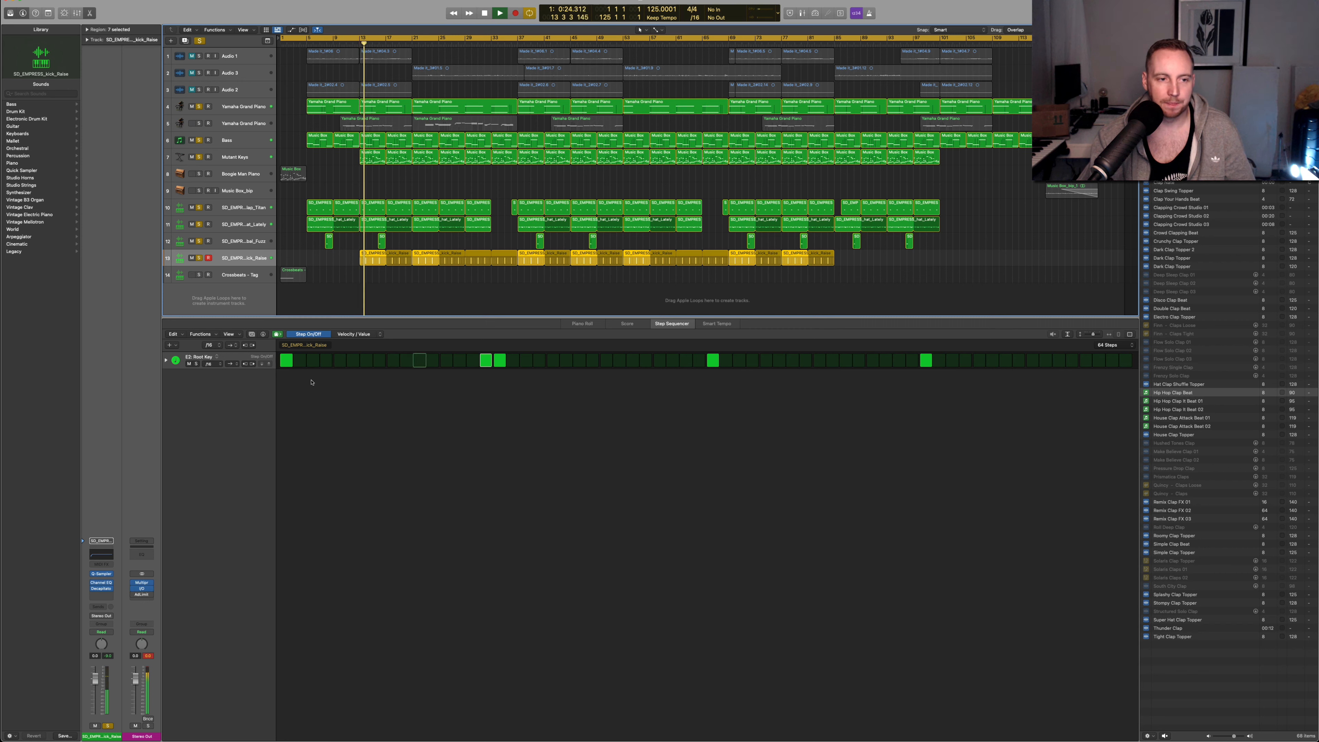
key("space")
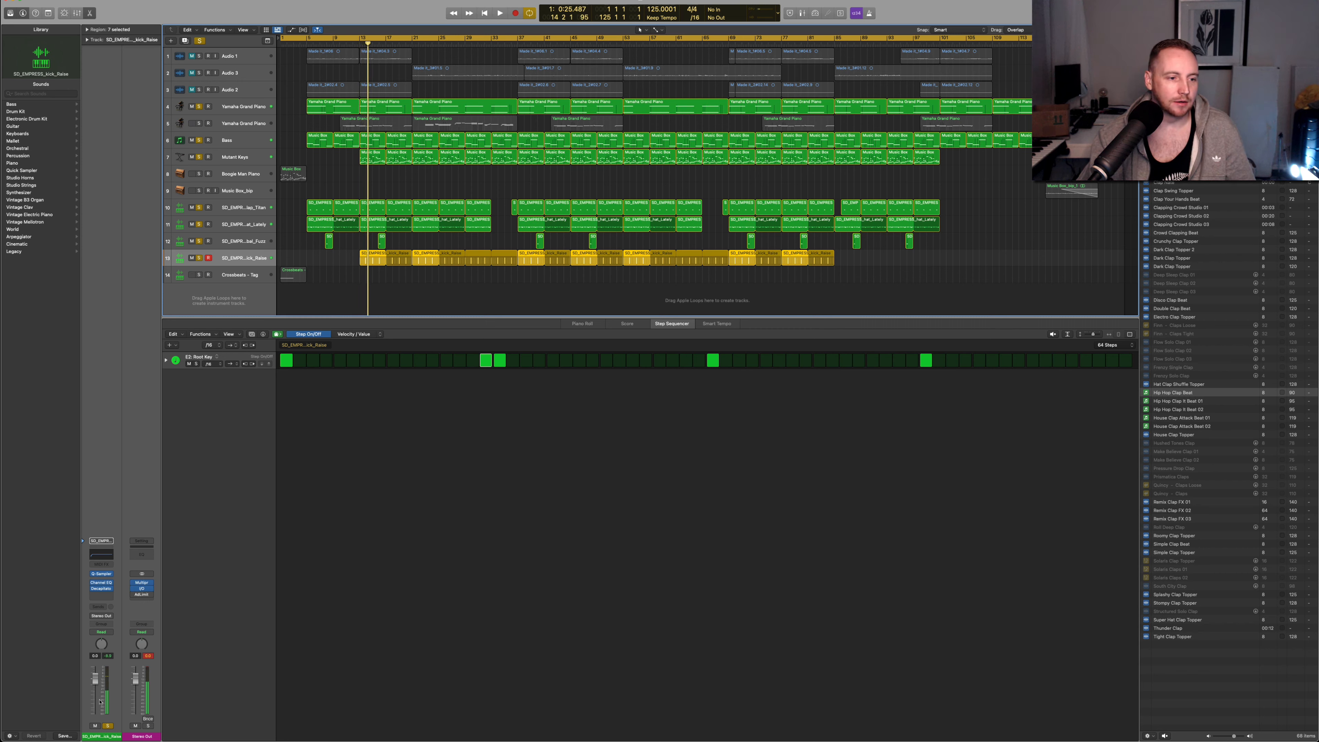
- View the kick_Raise track's Quick Sampler window, close it, and play the kick with the other soloed tracks
left_click(103, 574)
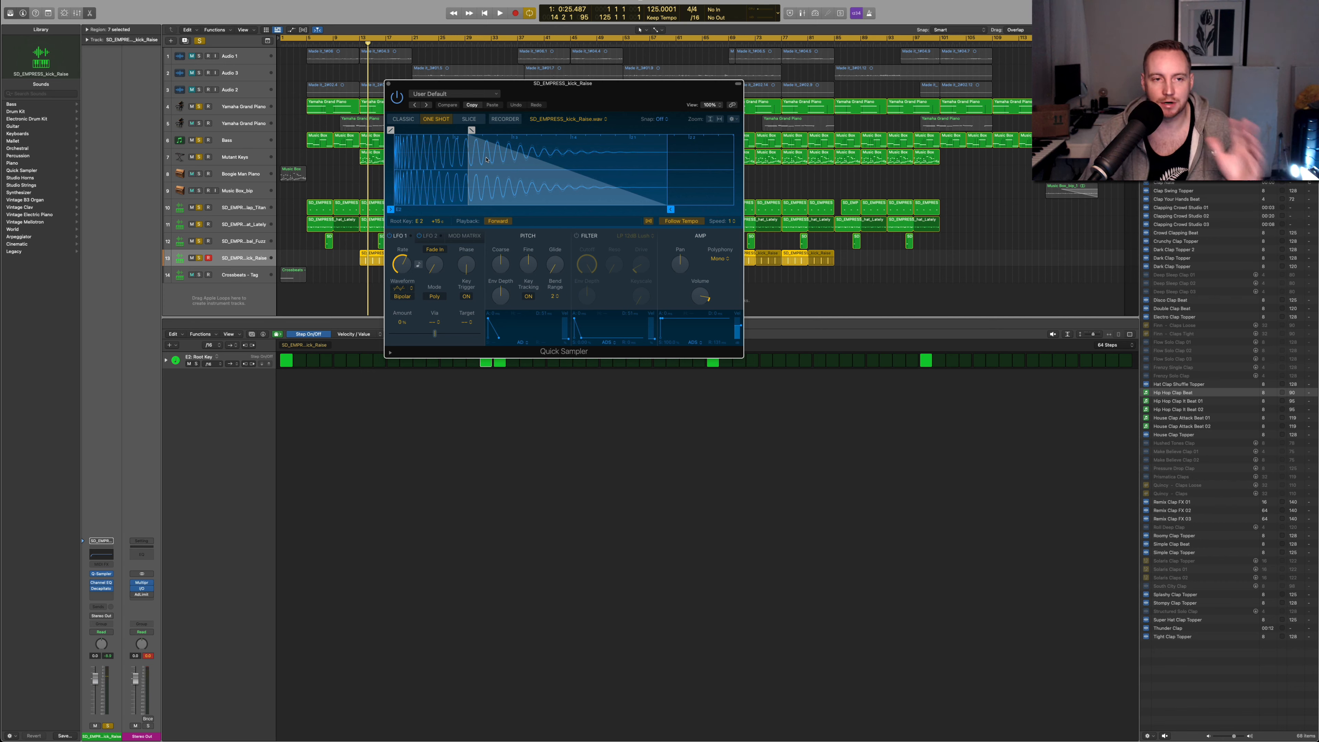
left_click(388, 84)
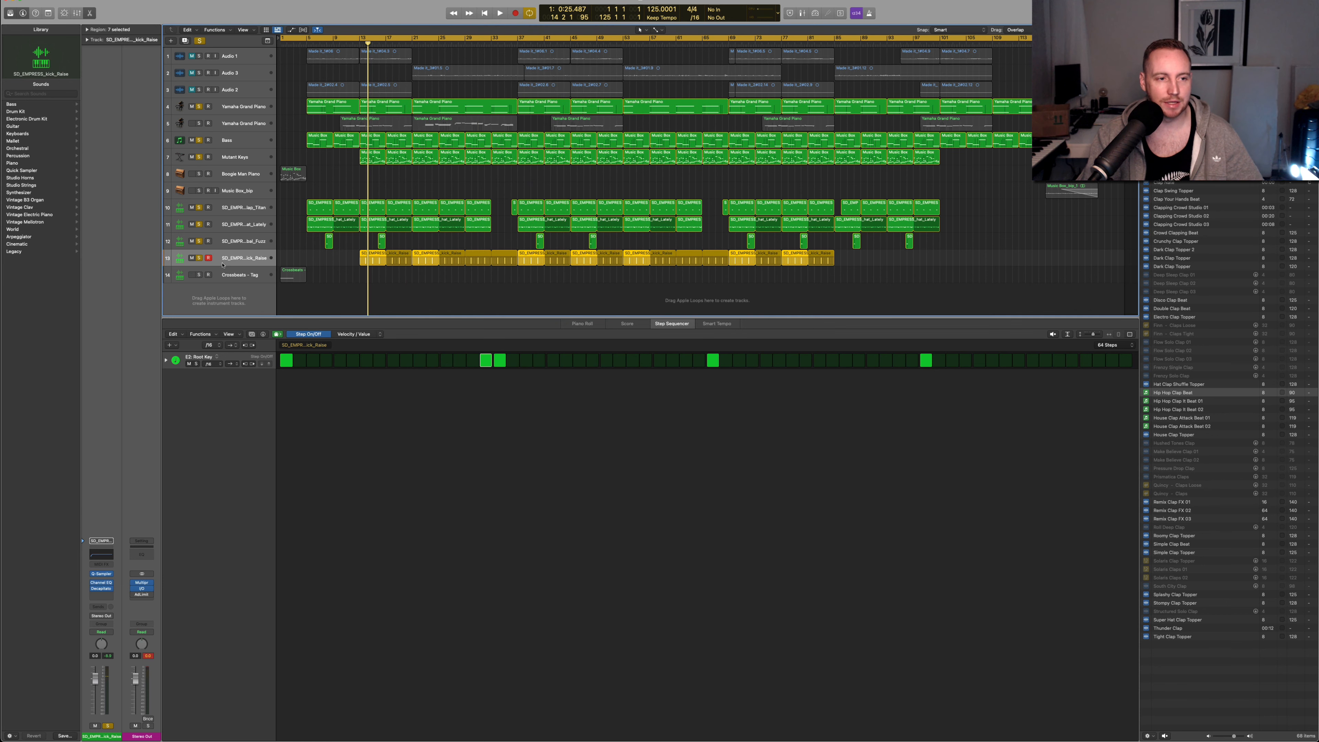
key("space")
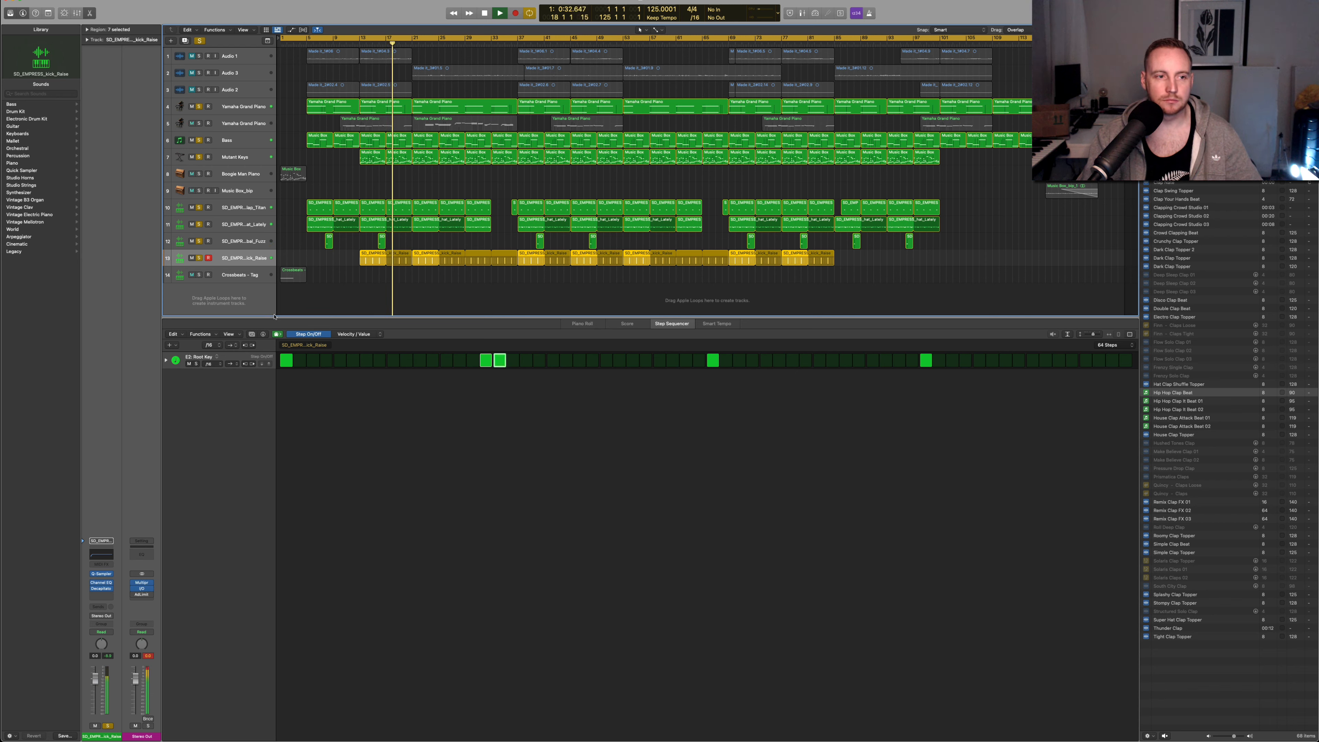
key("space")
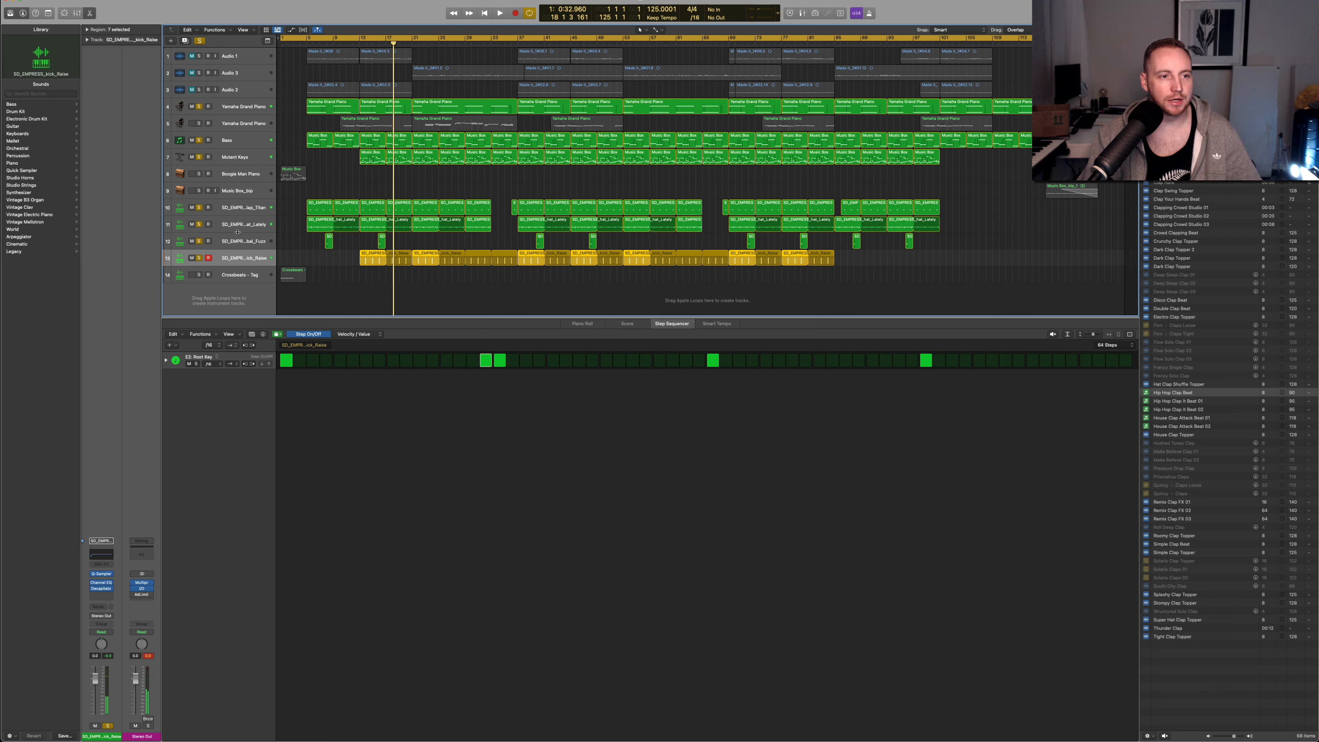
left_click_drag(200, 209, 203, 263)
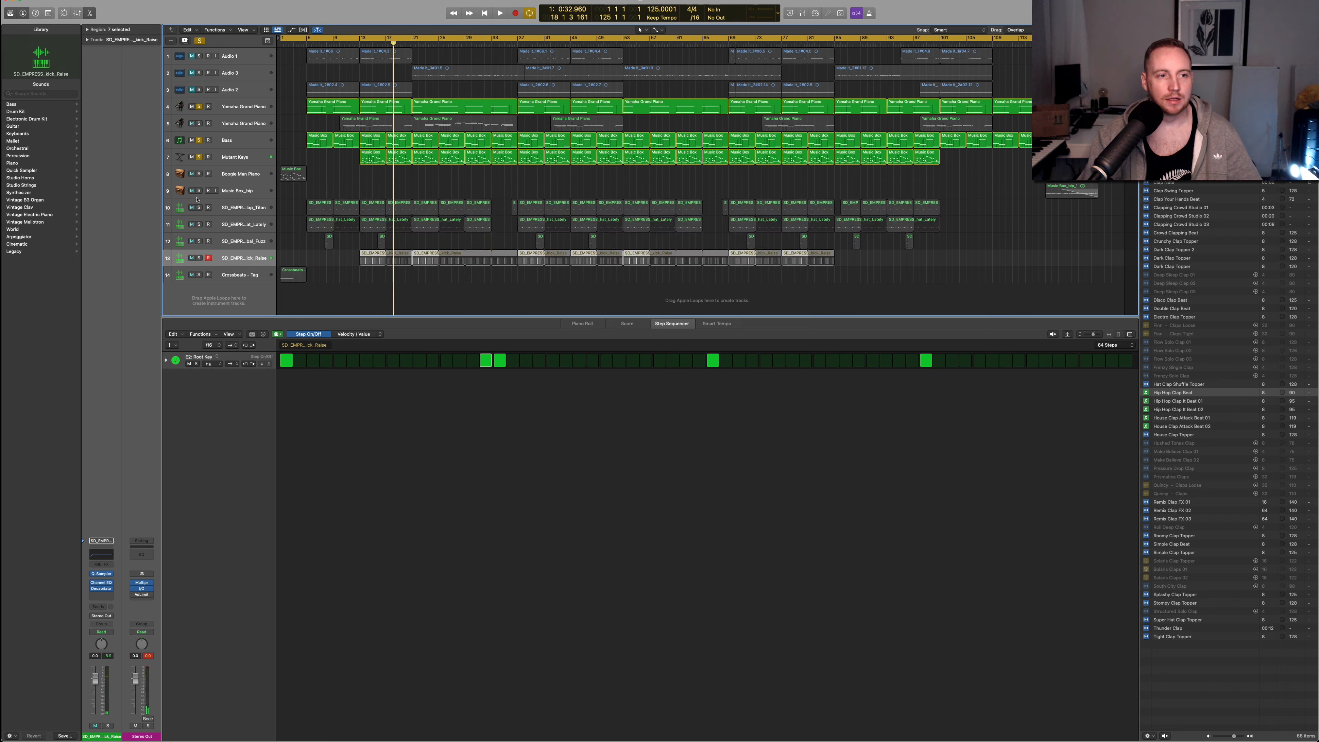
left_click_drag(200, 208, 198, 263)
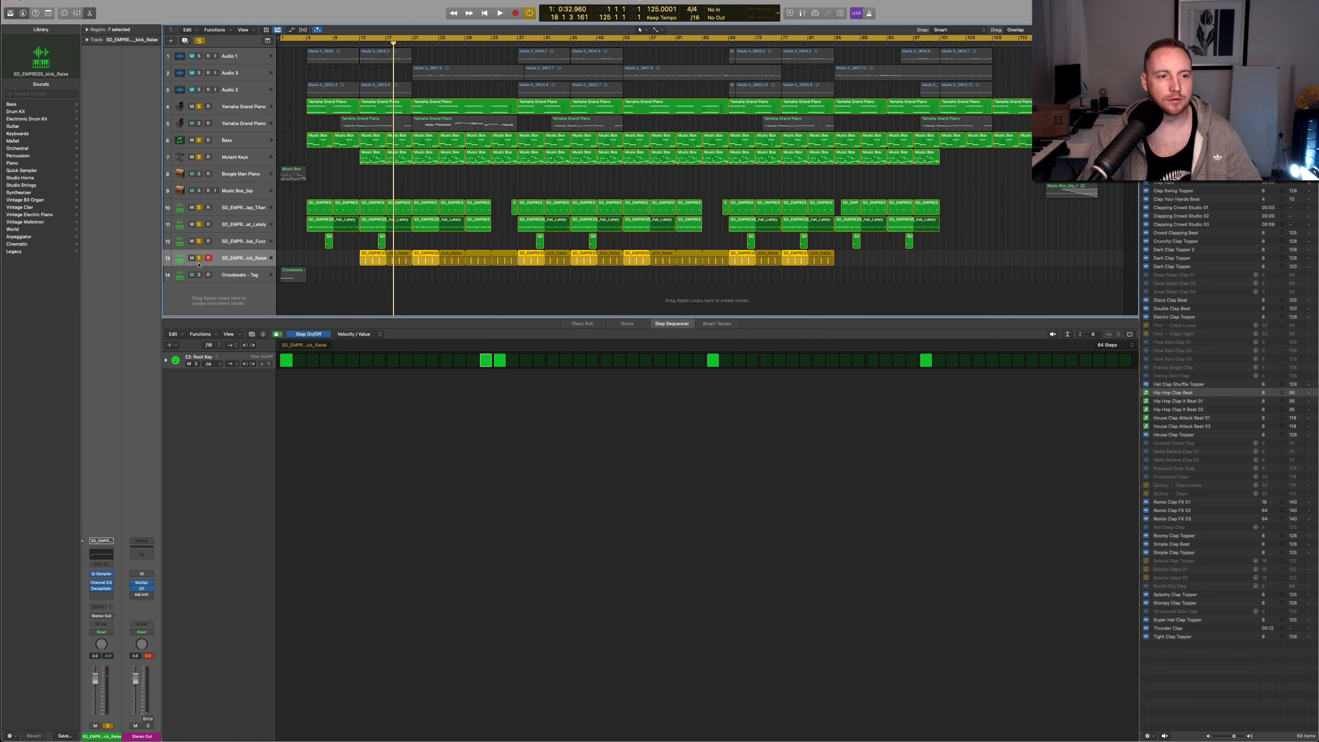
- Select the Bass track, view the I/O plug-in on the Stereo Out channel, and close its window
left_click(240, 110)
left_click(228, 140)
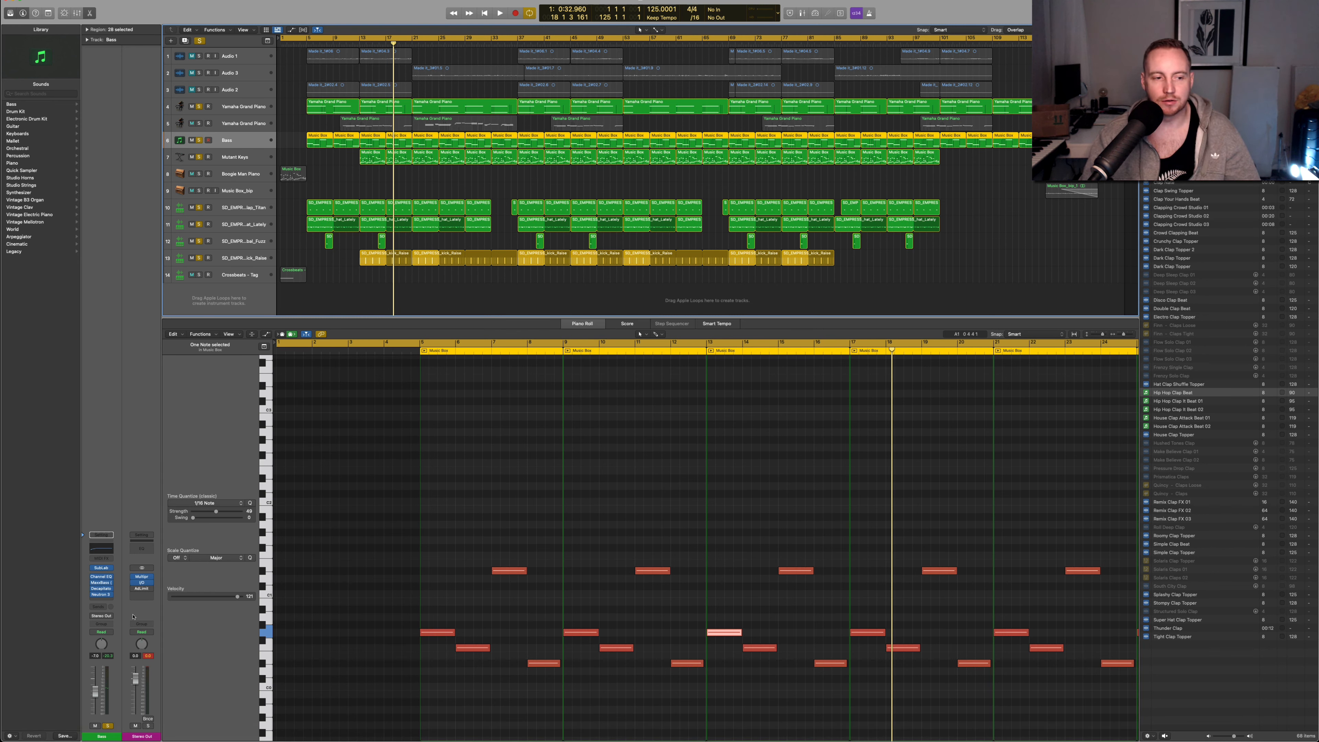
left_click(143, 584)
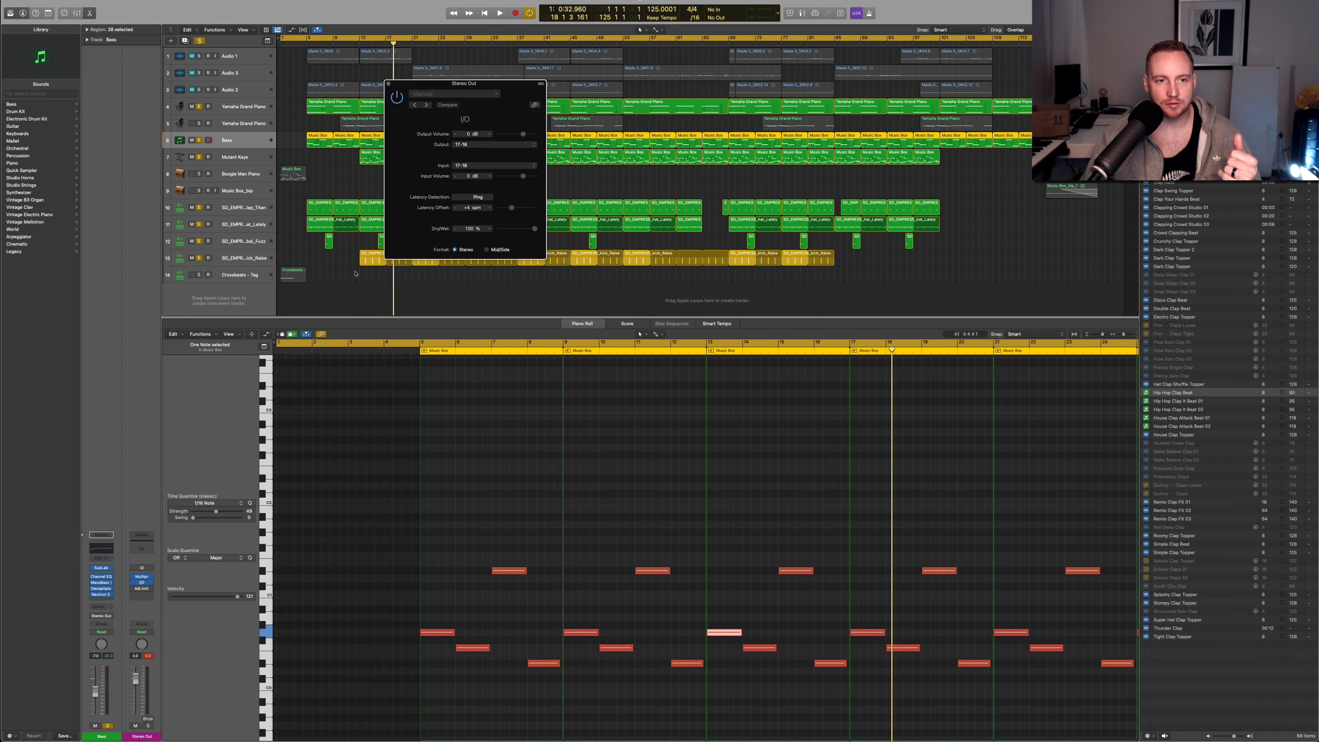
left_click_drag(470, 87, 548, 116)
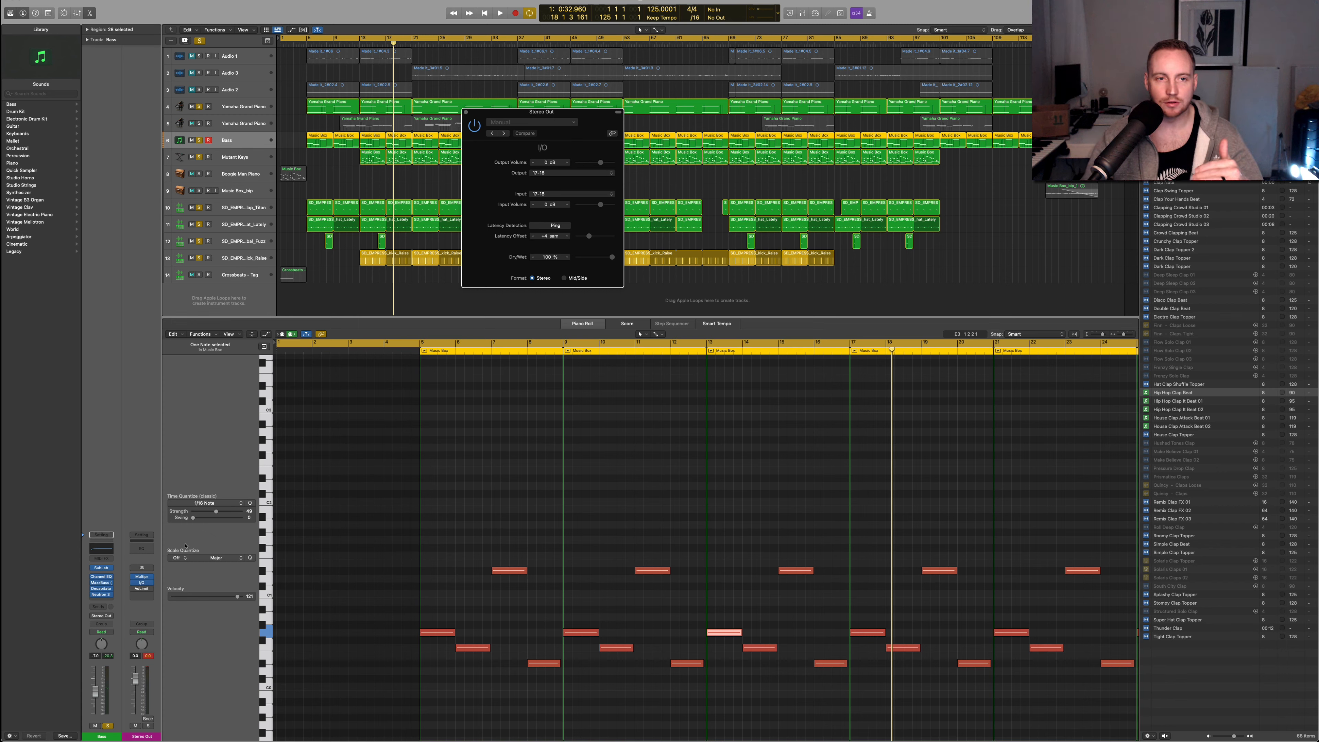
left_click(466, 113)
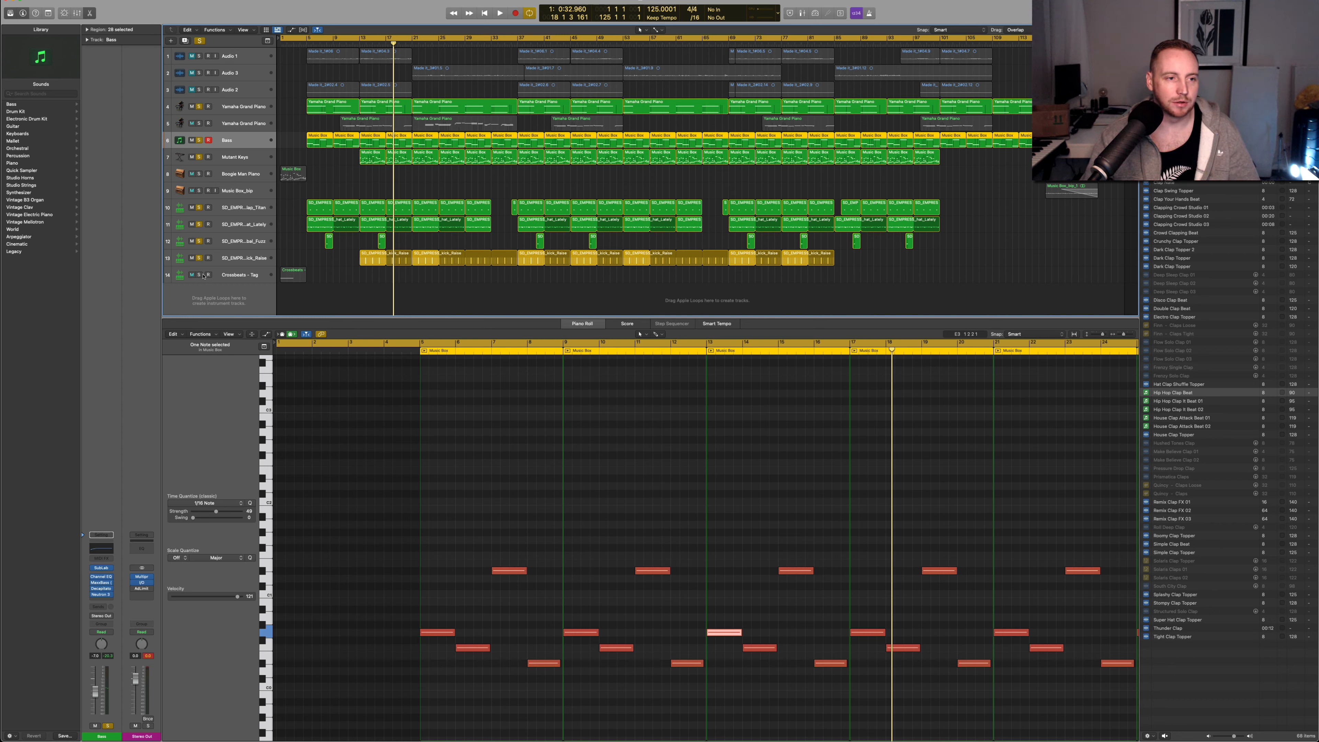
- Turn off solo on the piano, Mutant Keys, clap, hat and cymbal tracks, keeping only Bass and kick_Raise soloed
left_click(199, 259)
mouse_move(196, 243)
left_mouse_down()
mouse_move(195, 218)
mouse_move(207, 248)
left_mouse_up()
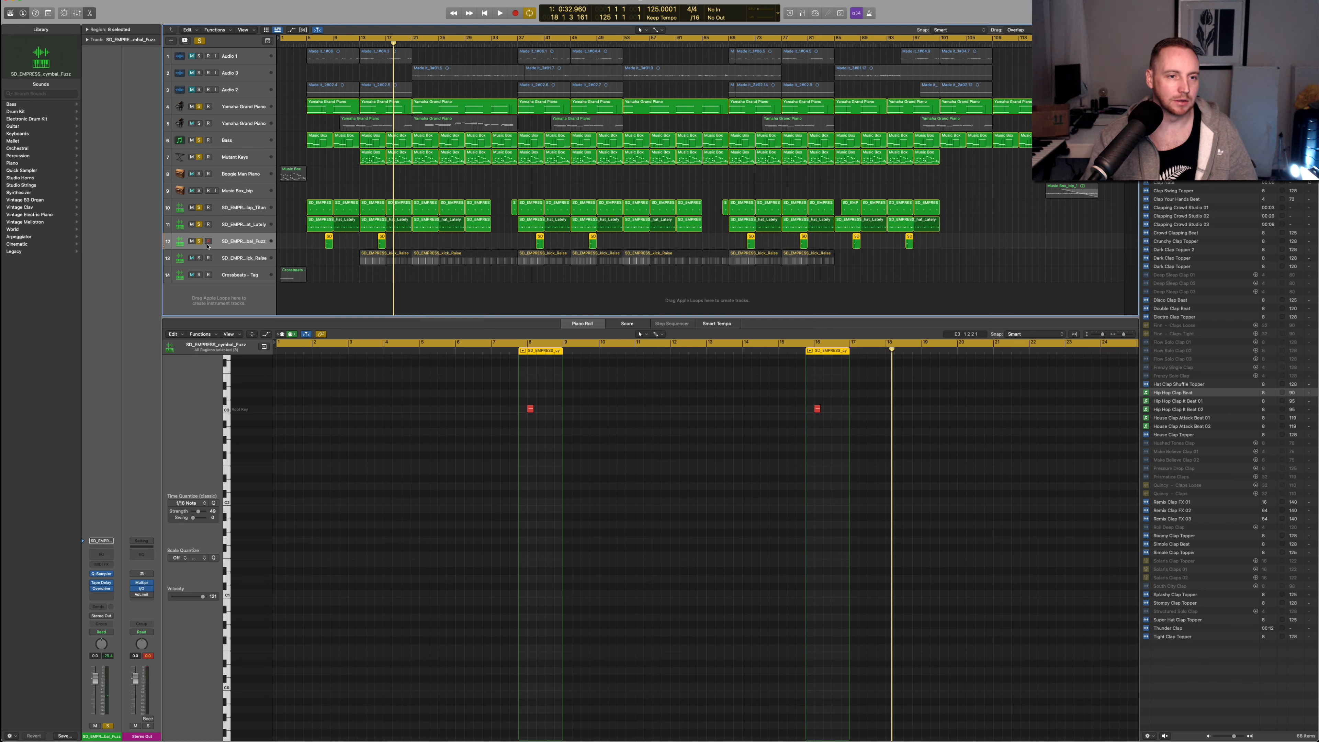
left_click(199, 258)
left_click_drag(199, 242, 199, 207)
left_click(199, 157)
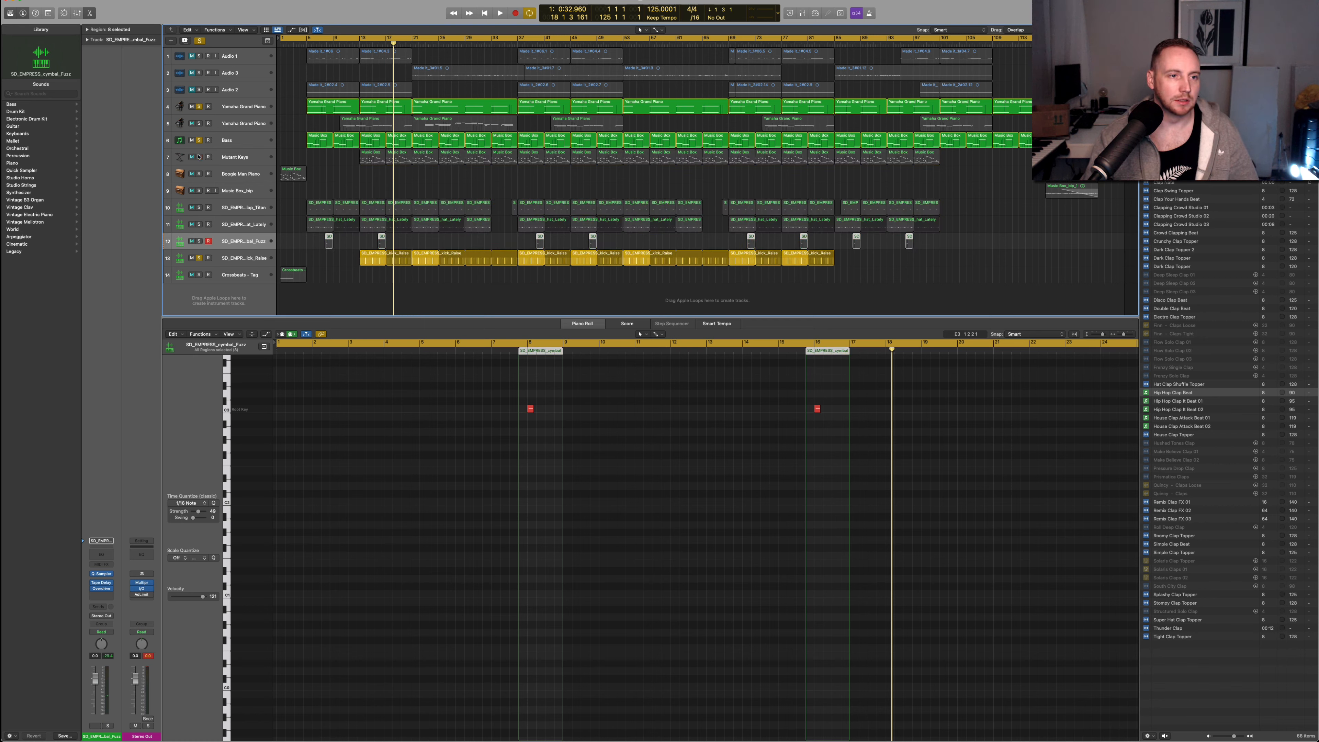
left_click(199, 106)
- Play the soloed bass and kick from bar 13, showing the mixer and hiding the loop browser during playback
left_click(360, 41)
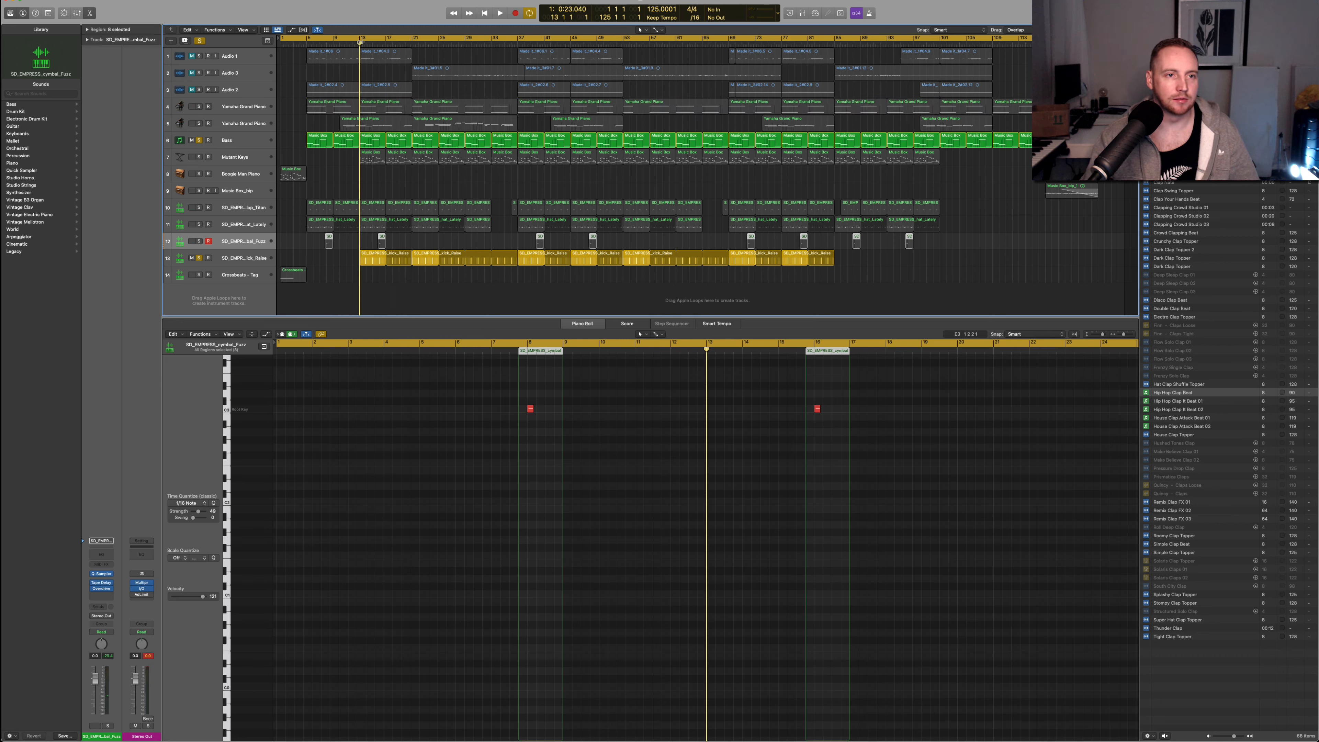
key("space")
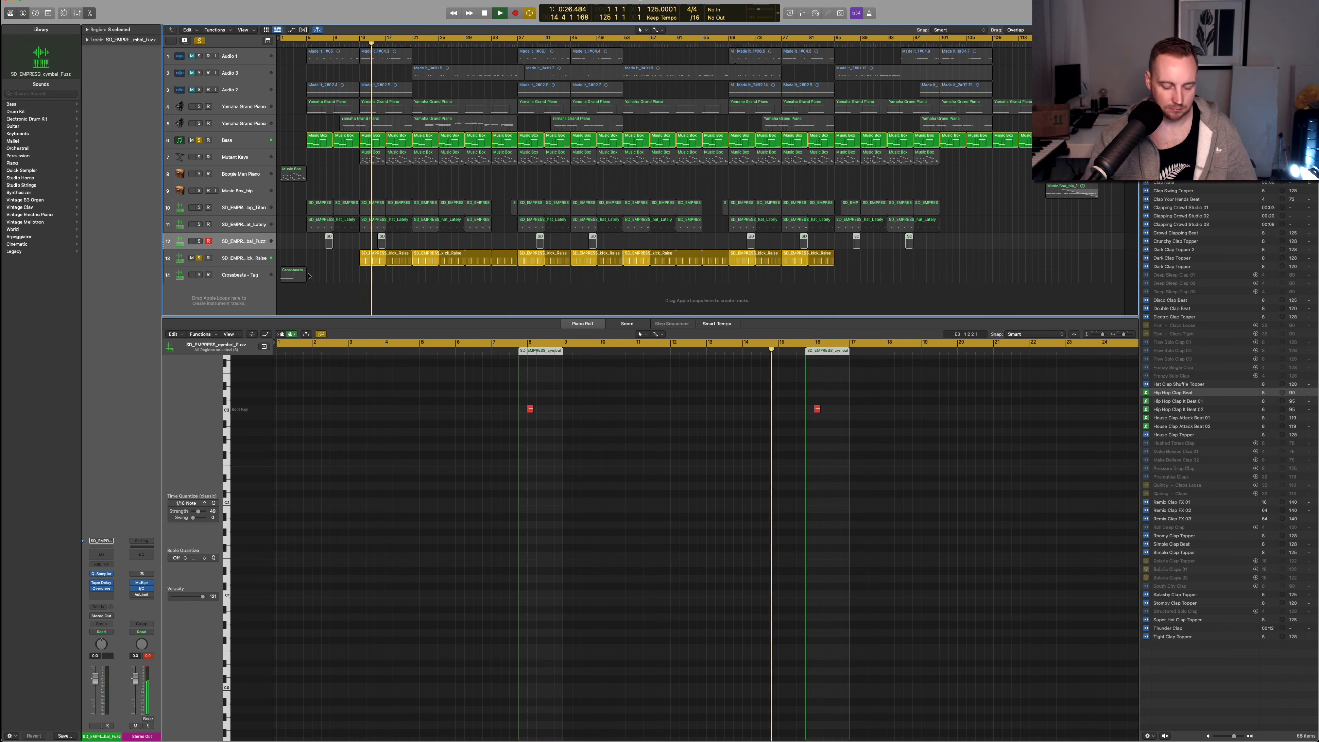
key("x")
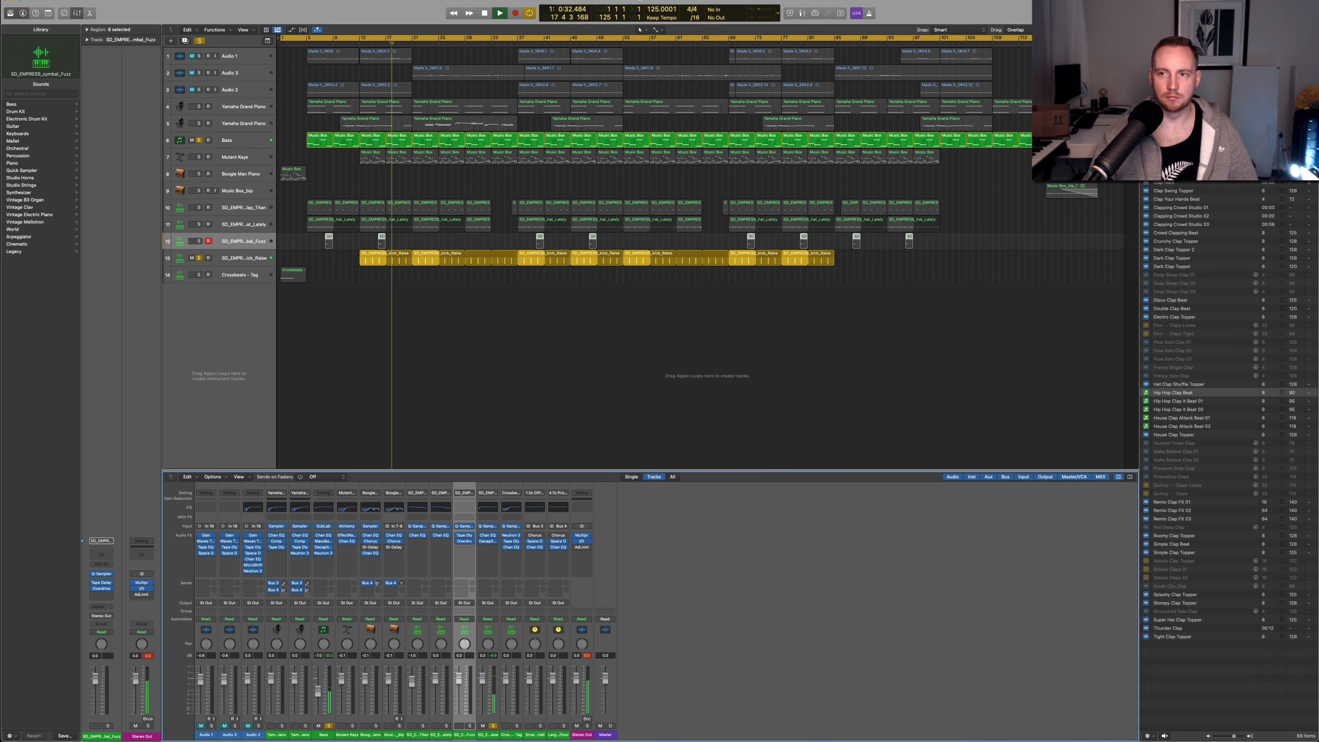
key("o")
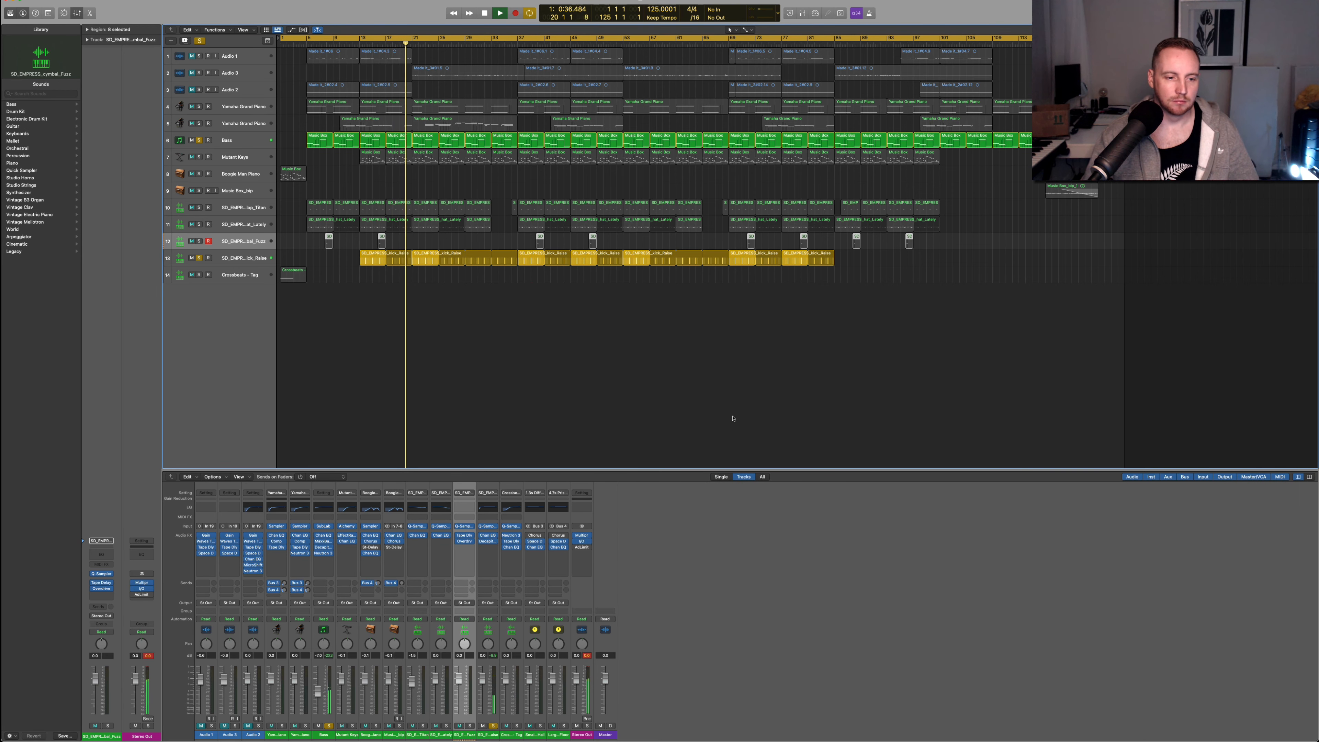
key("space")
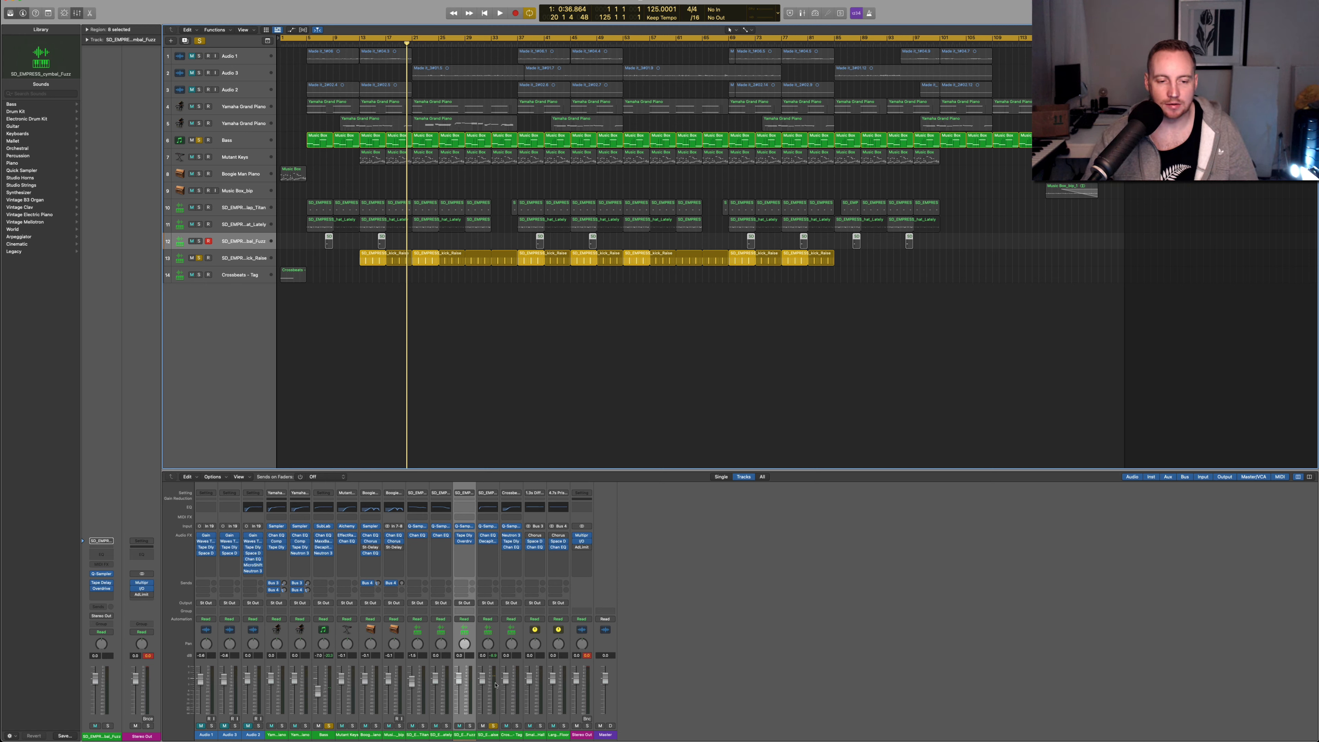
- Select the kick_Raise track, examine the low cut in its Channel EQ, and close the EQ window
left_click(786, 637)
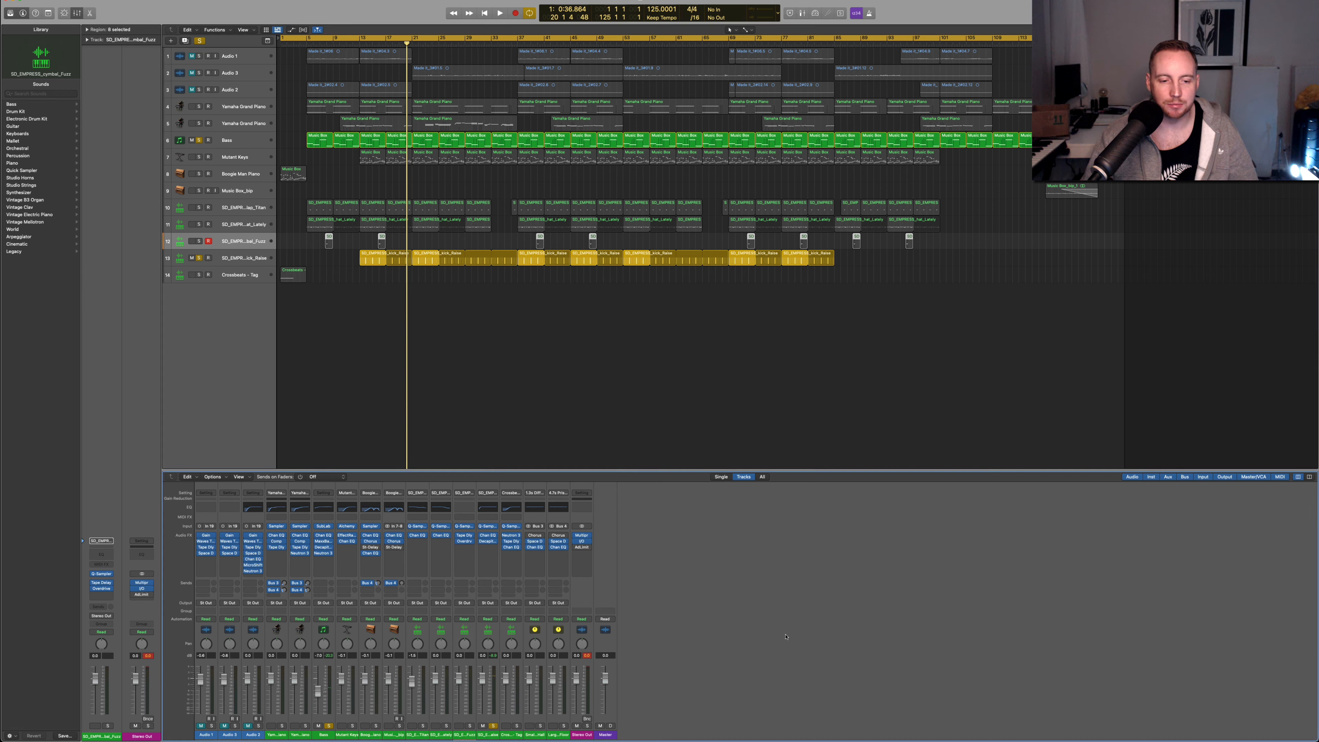
left_click(255, 265)
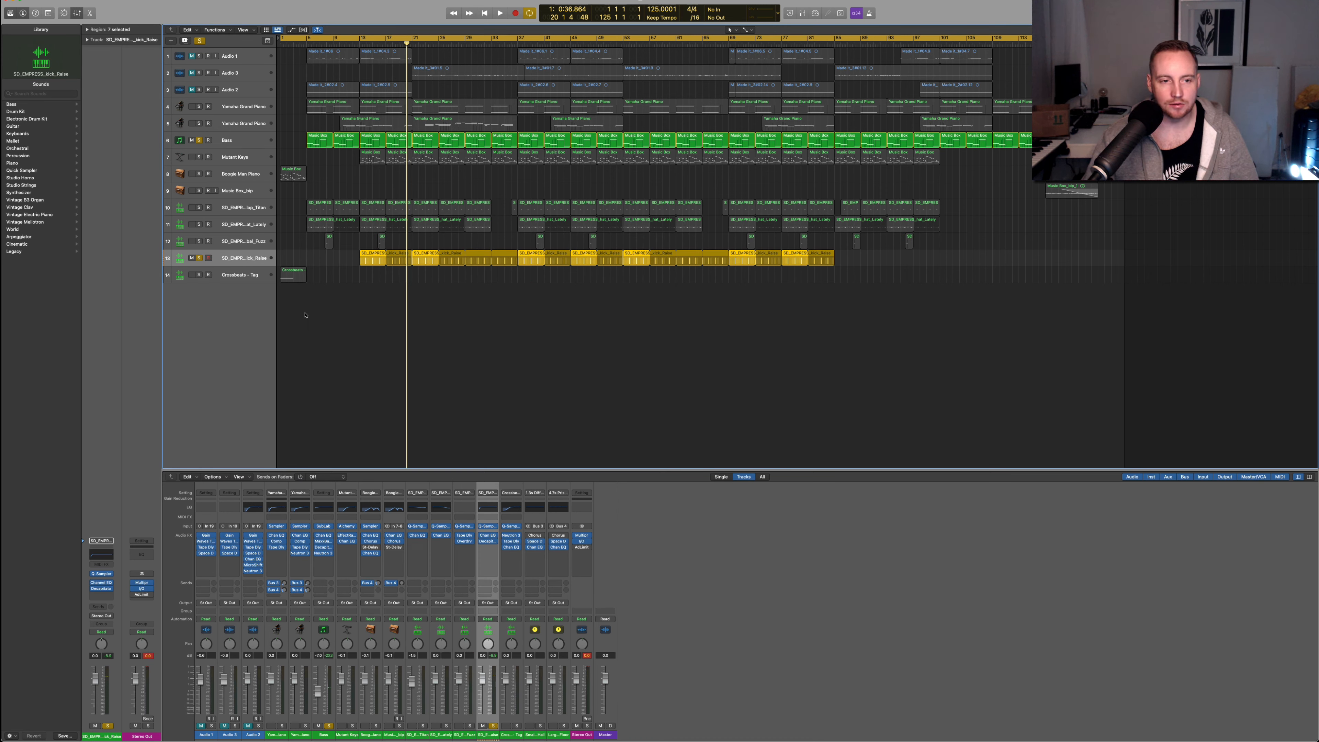
left_click(488, 508)
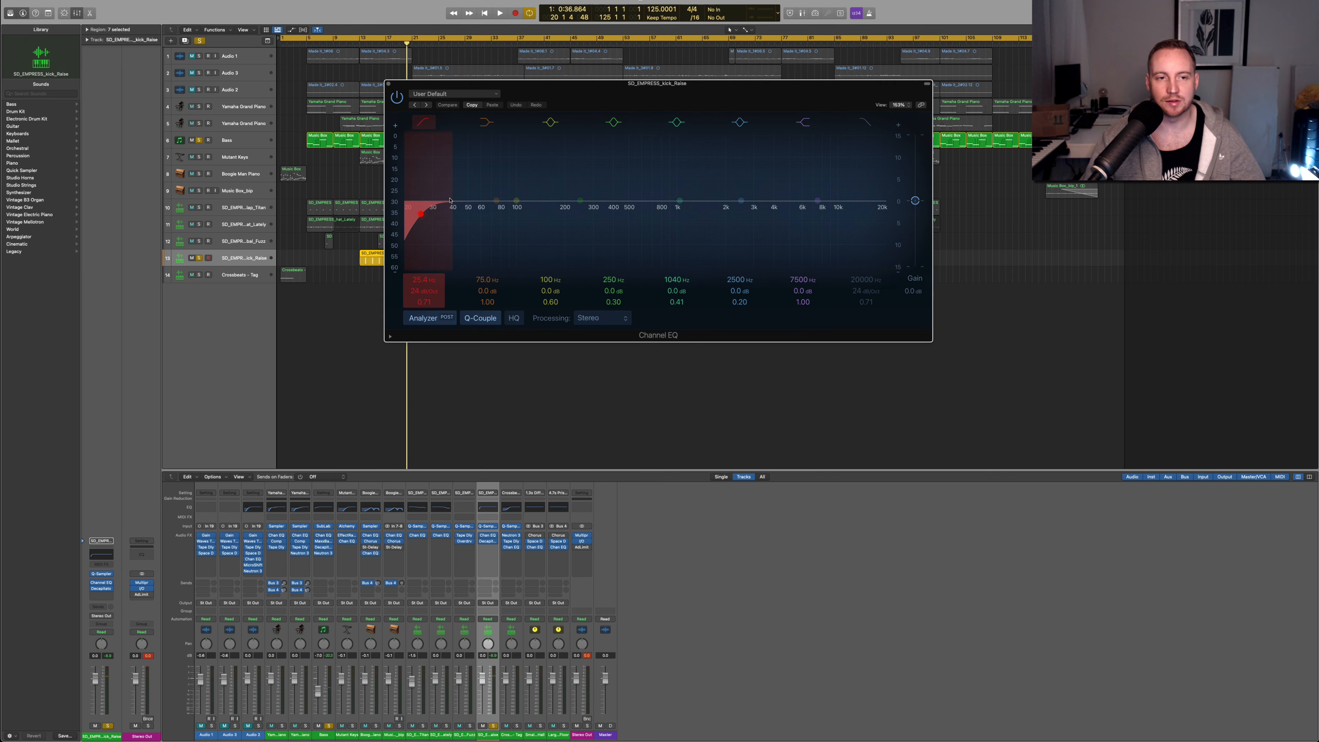
left_click(389, 85)
- Select the Bass track and examine the settings in its Channel EQ and MaxxBass windows
left_click(234, 143)
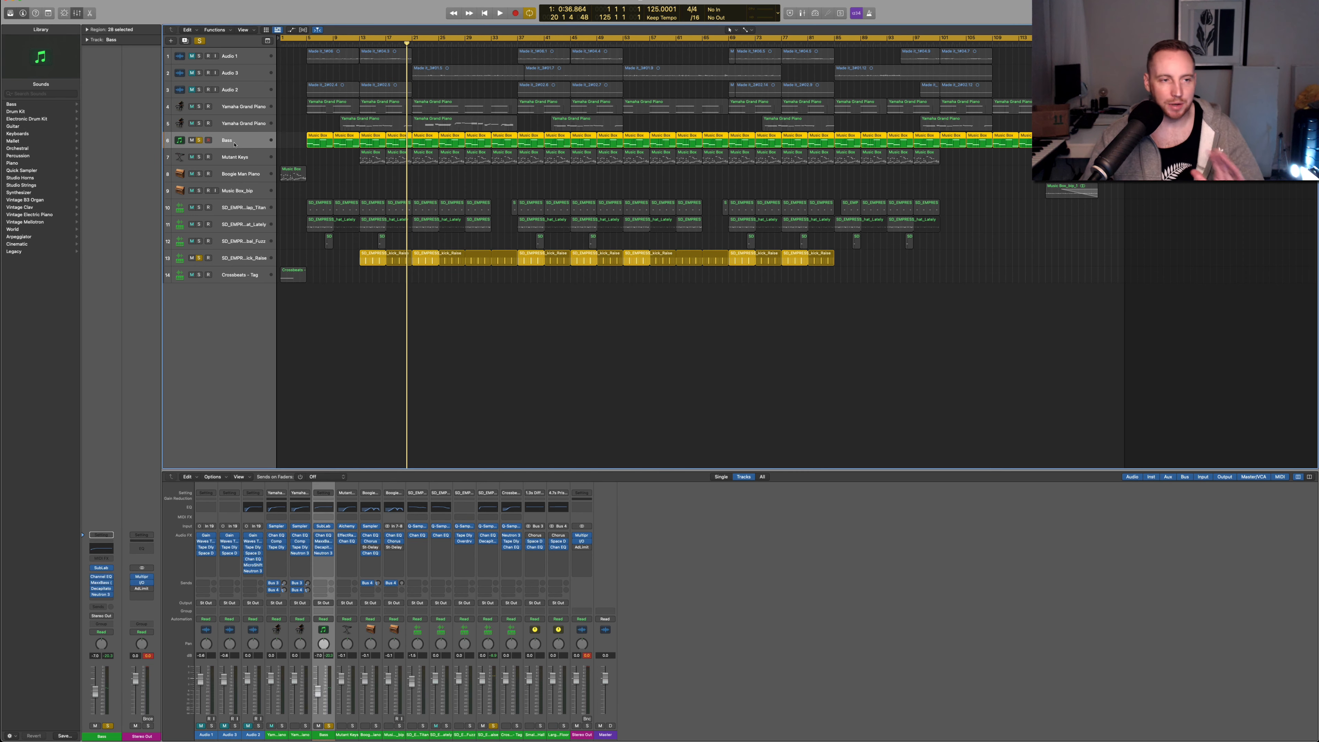
left_click(323, 535)
left_click_drag(584, 91, 708, 112)
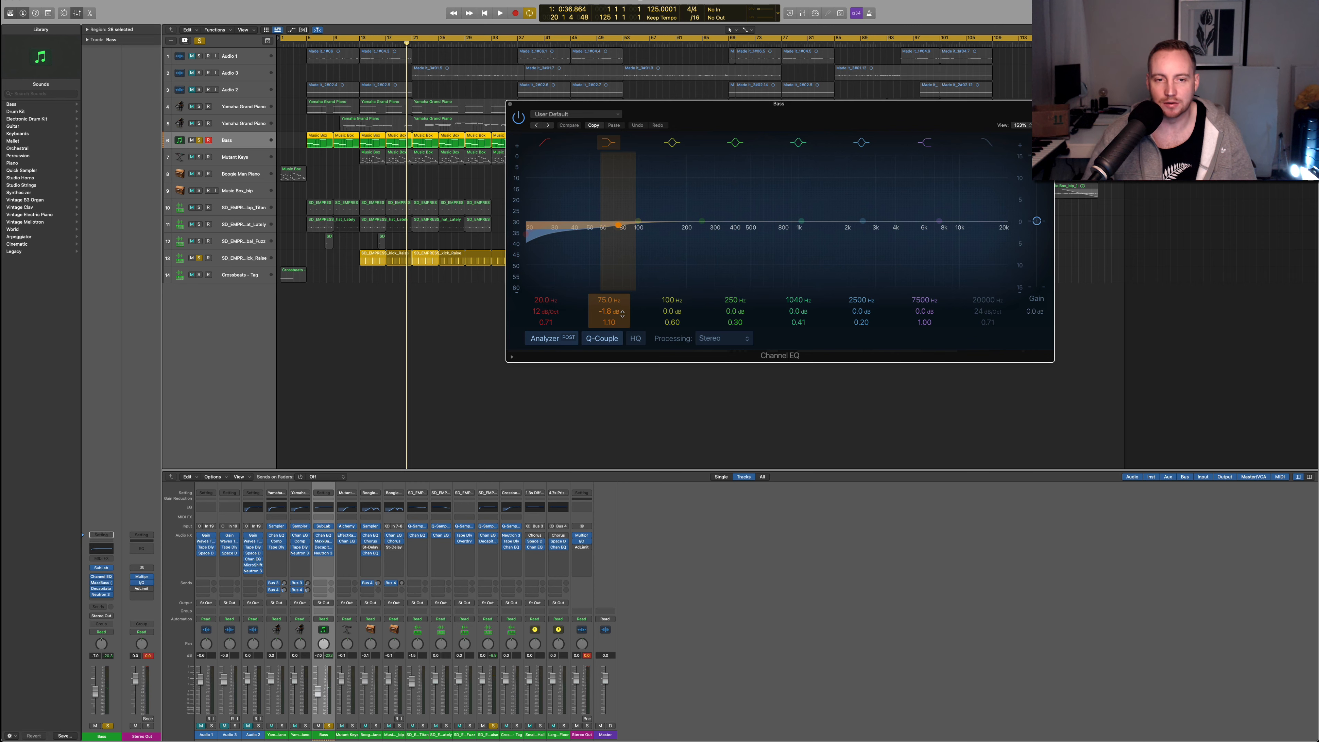
left_click(510, 105)
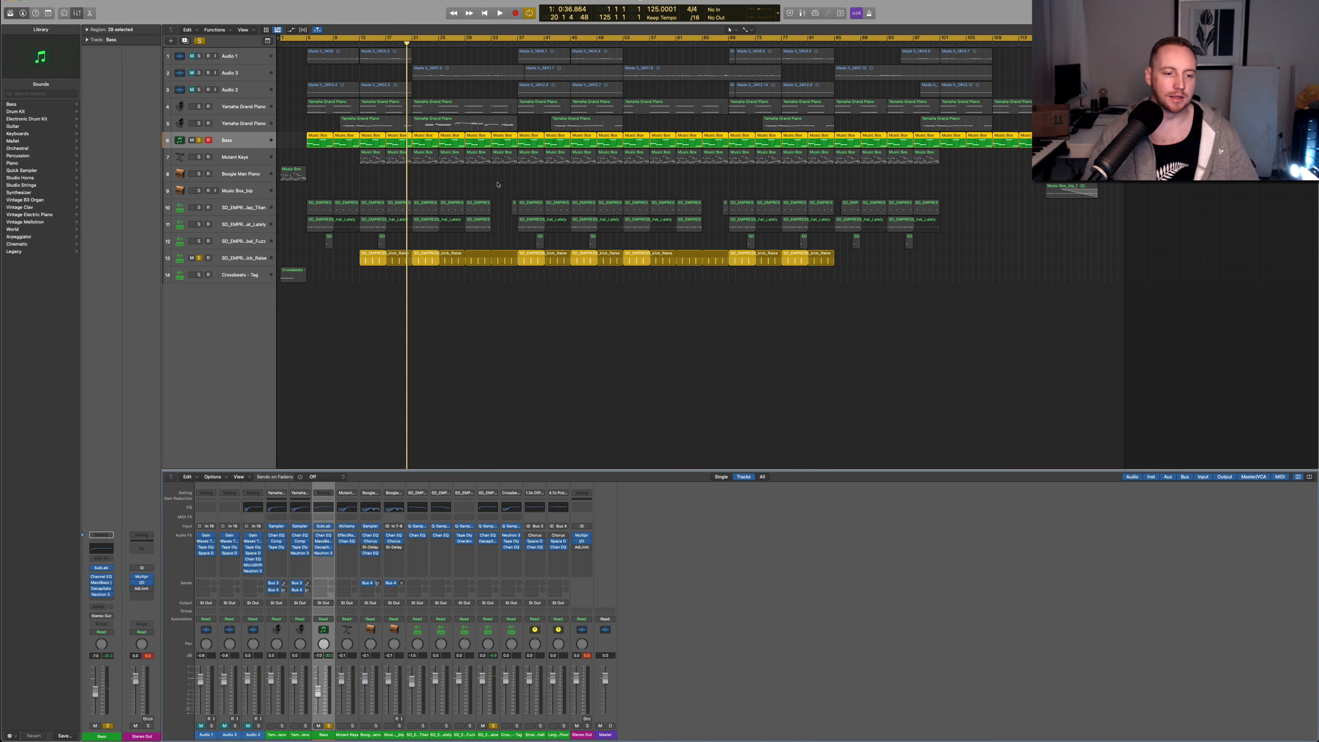
left_click(323, 542)
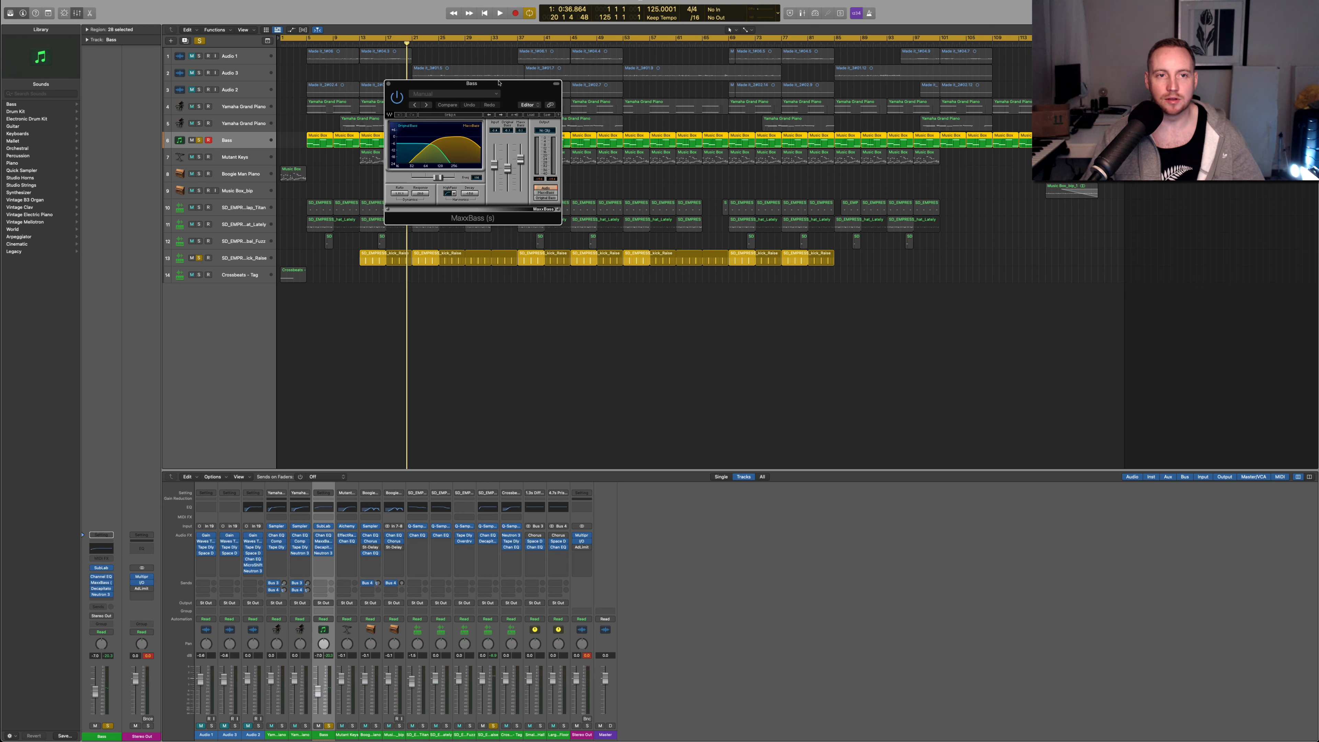
left_click_drag(498, 83, 700, 126)
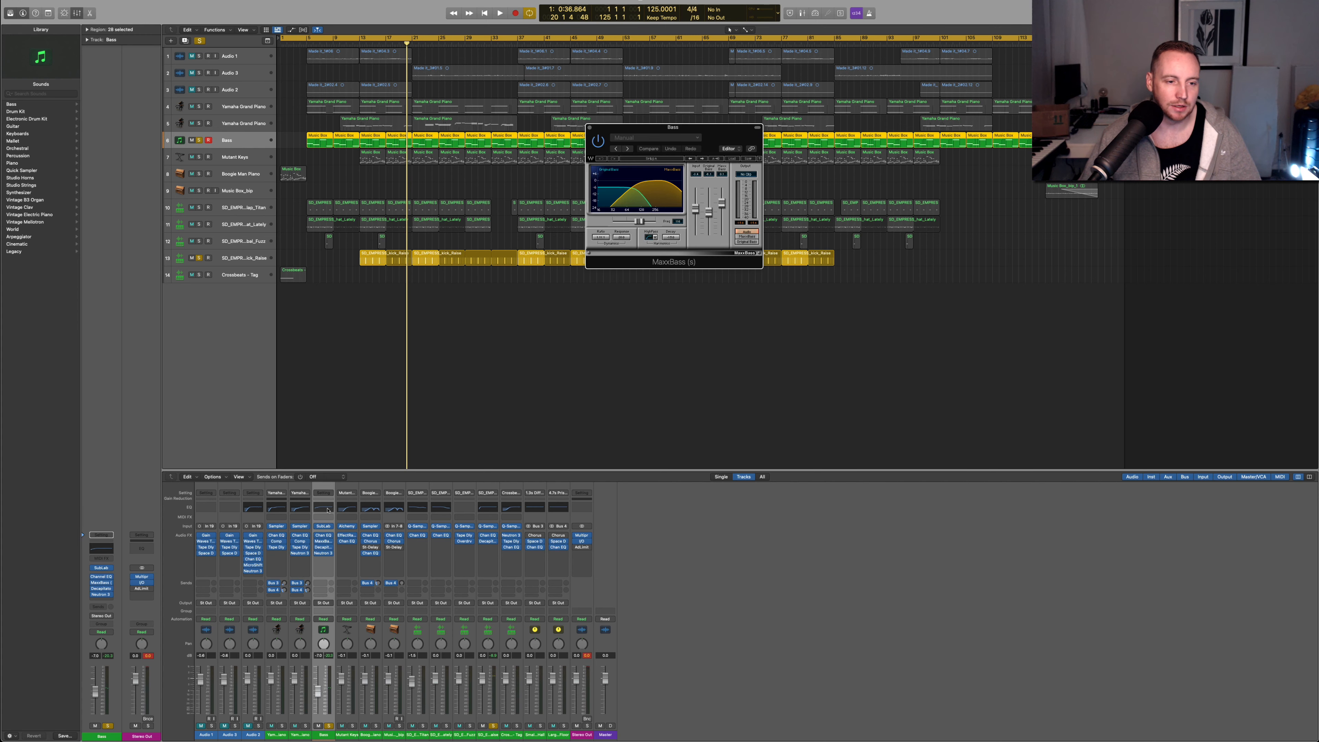
- Examine the Bass track's Channel EQ during playback, and review its MaxxBass settings before closing the MaxxBass window
left_click(322, 507)
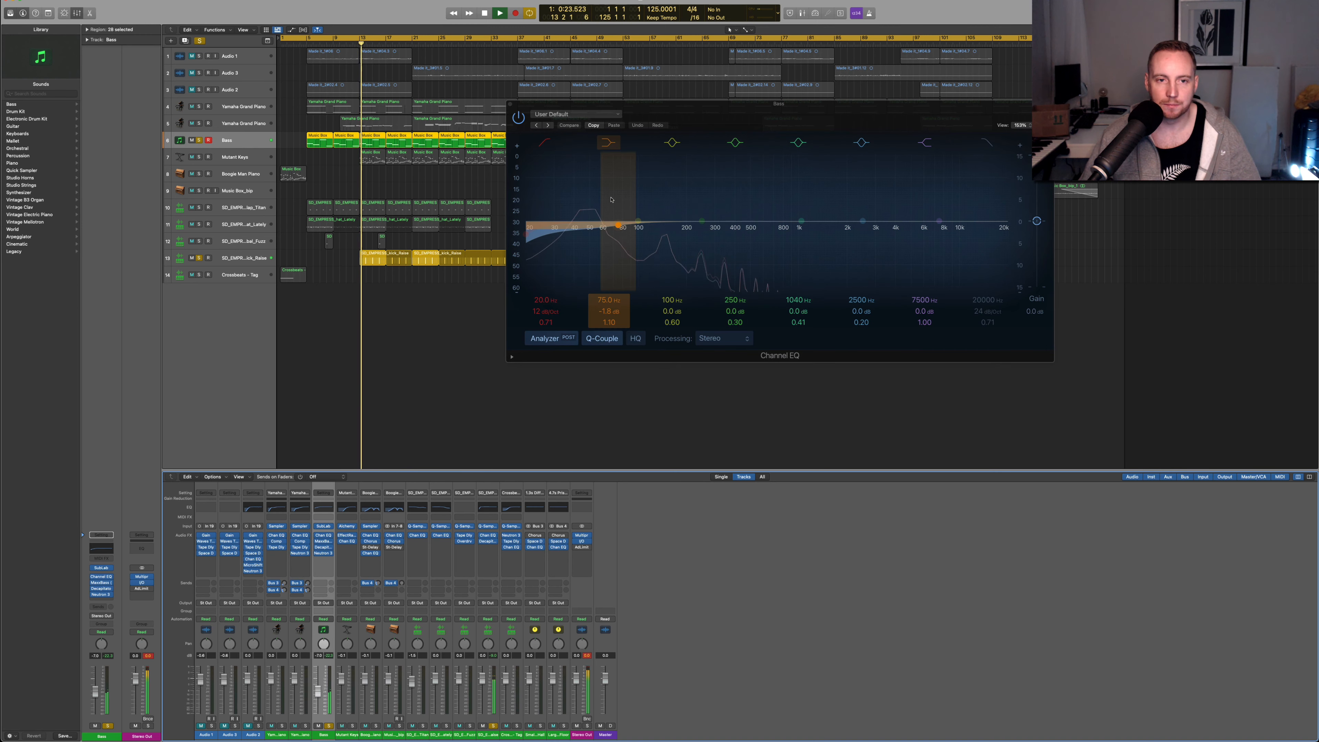
key("space")
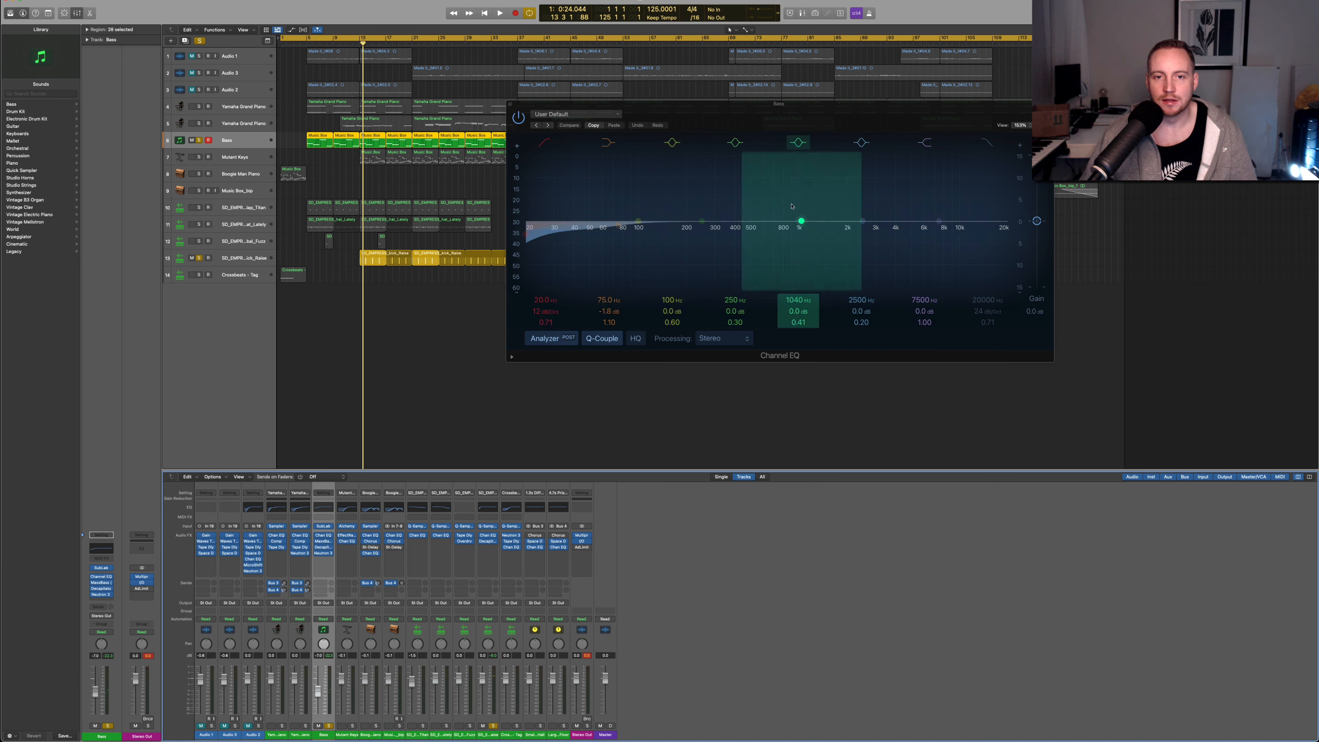
left_click(324, 542)
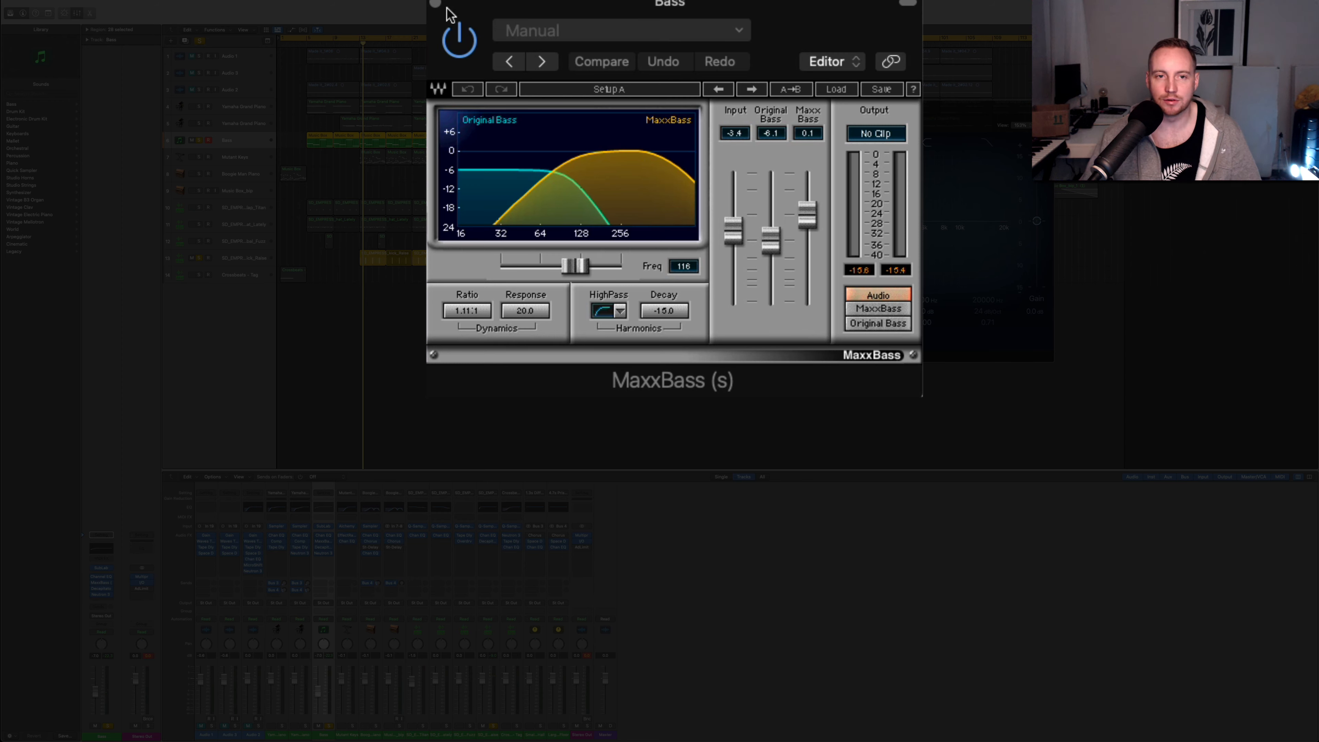
left_click(435, 3)
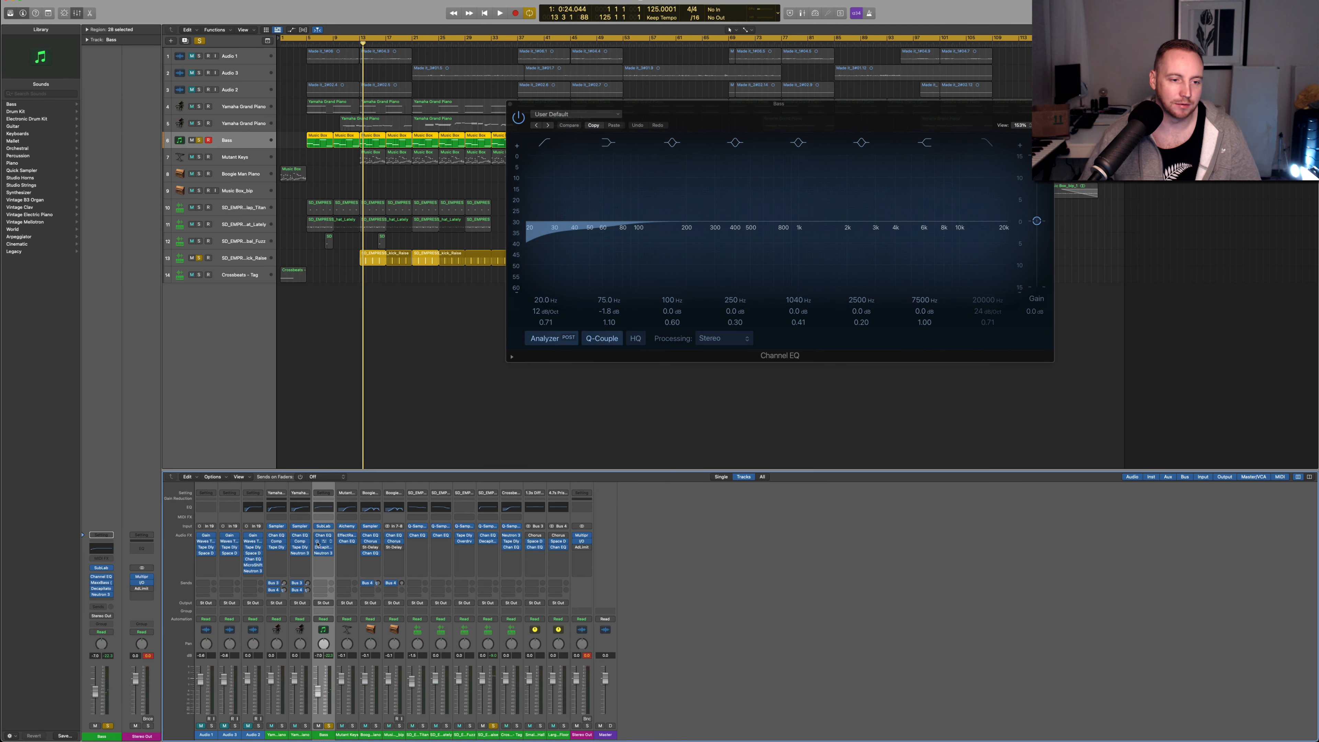
- Play the soloed bass and kick from bar 13 with the Bass Channel EQ analyzer open
key("space")
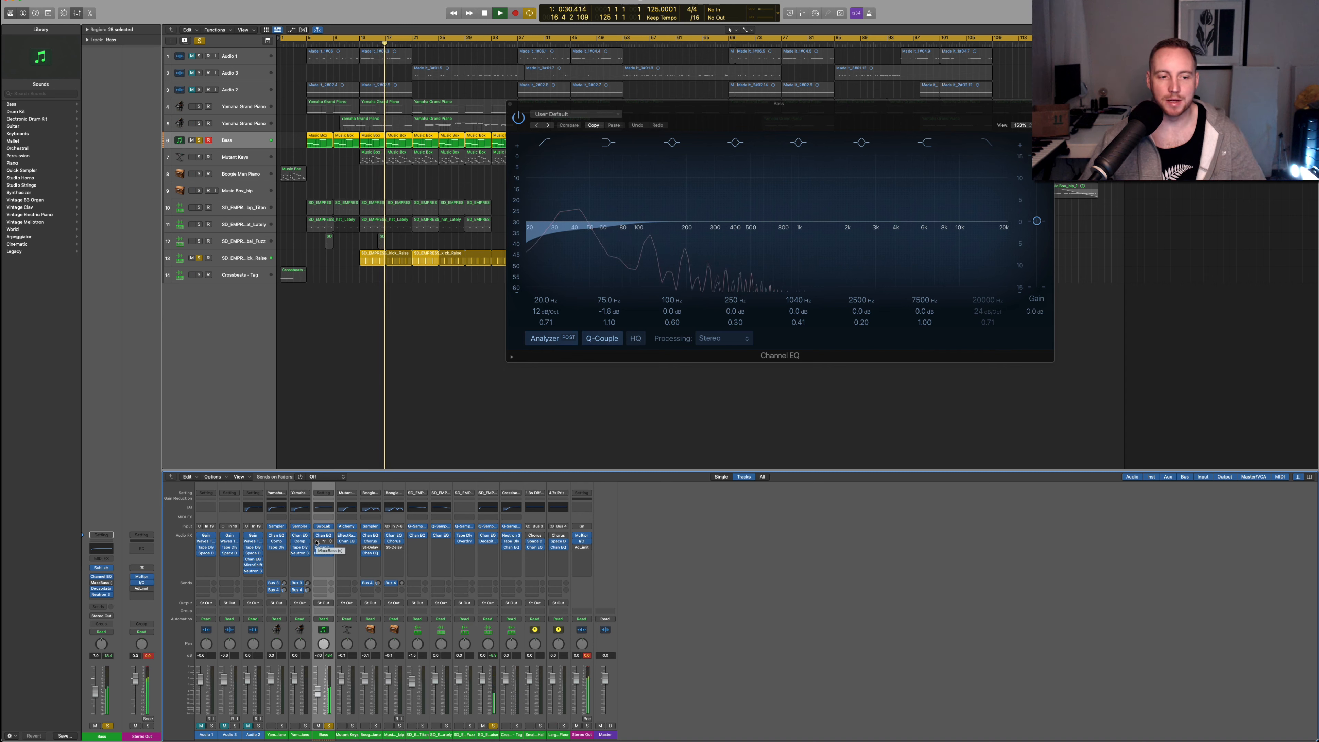
key("space")
key("space")
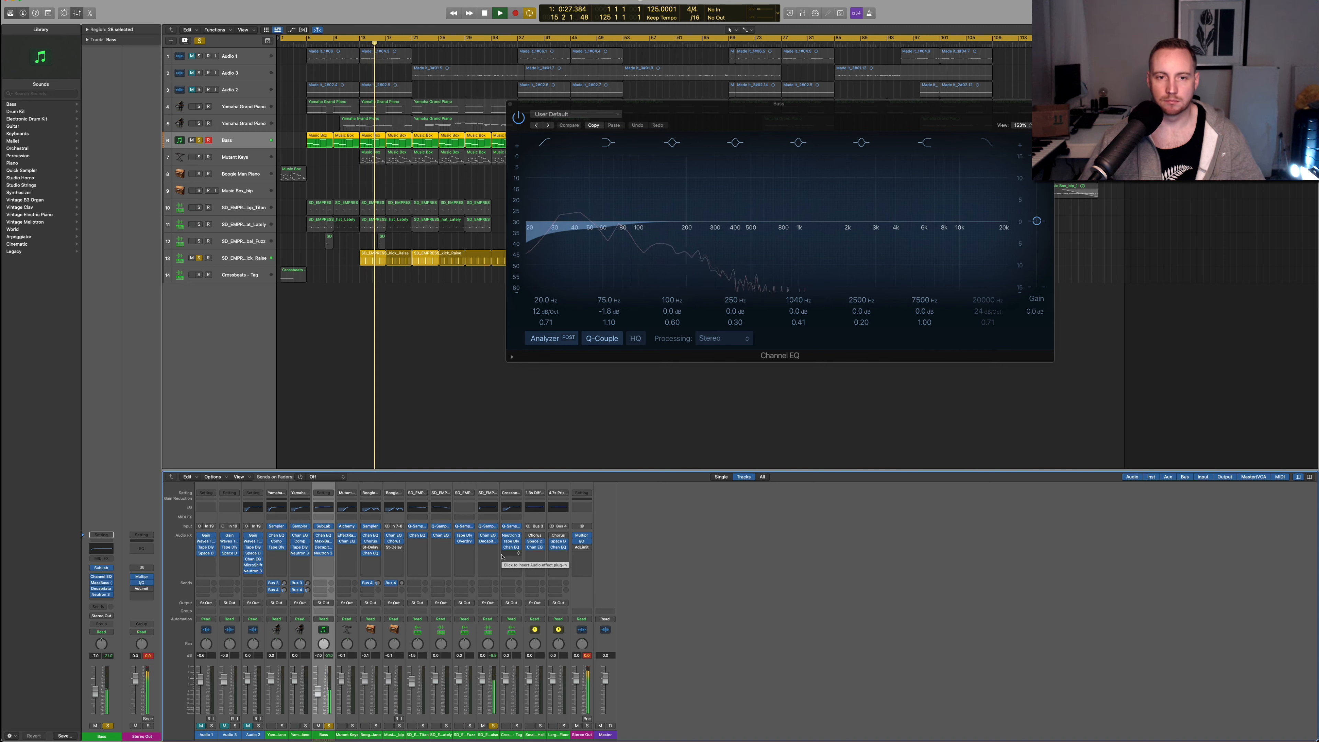
key("space")
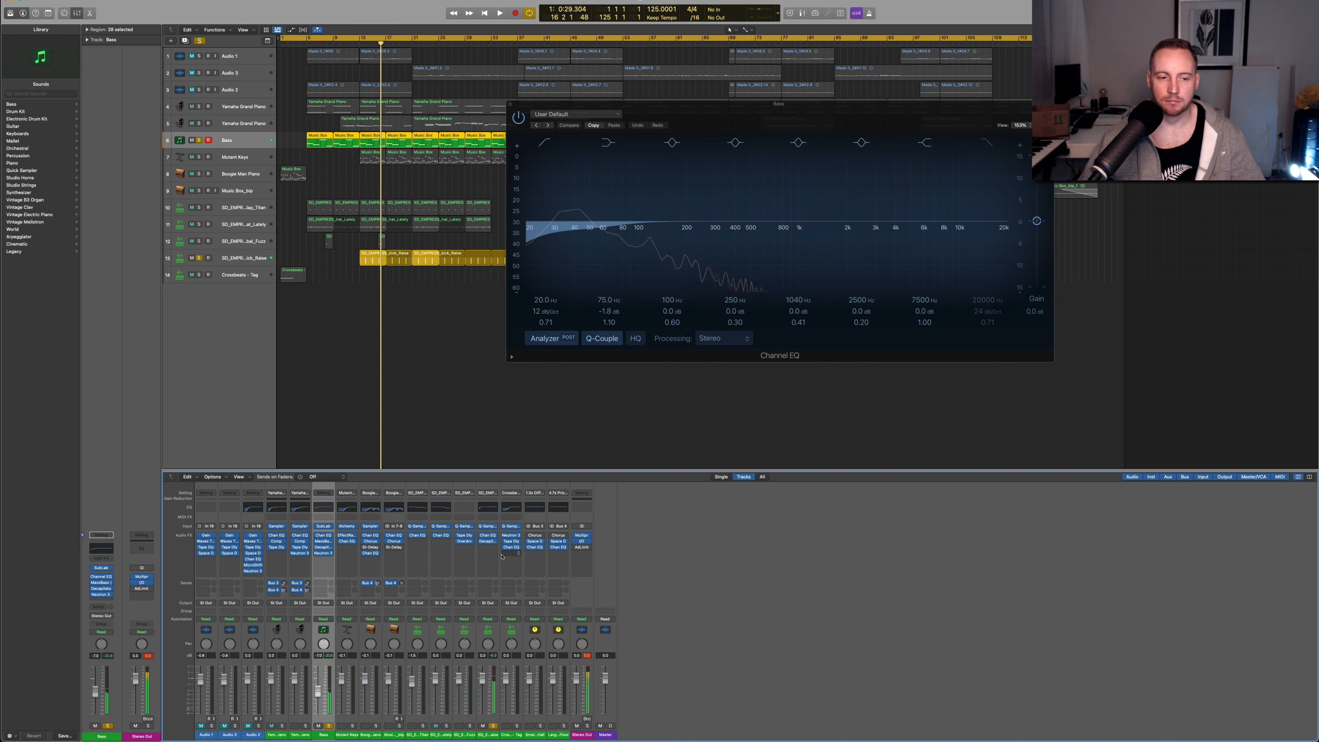
- Examine Decapitator on the Bass track during playback of the bass and kick, and close its window and the Channel EQ
left_click(322, 548)
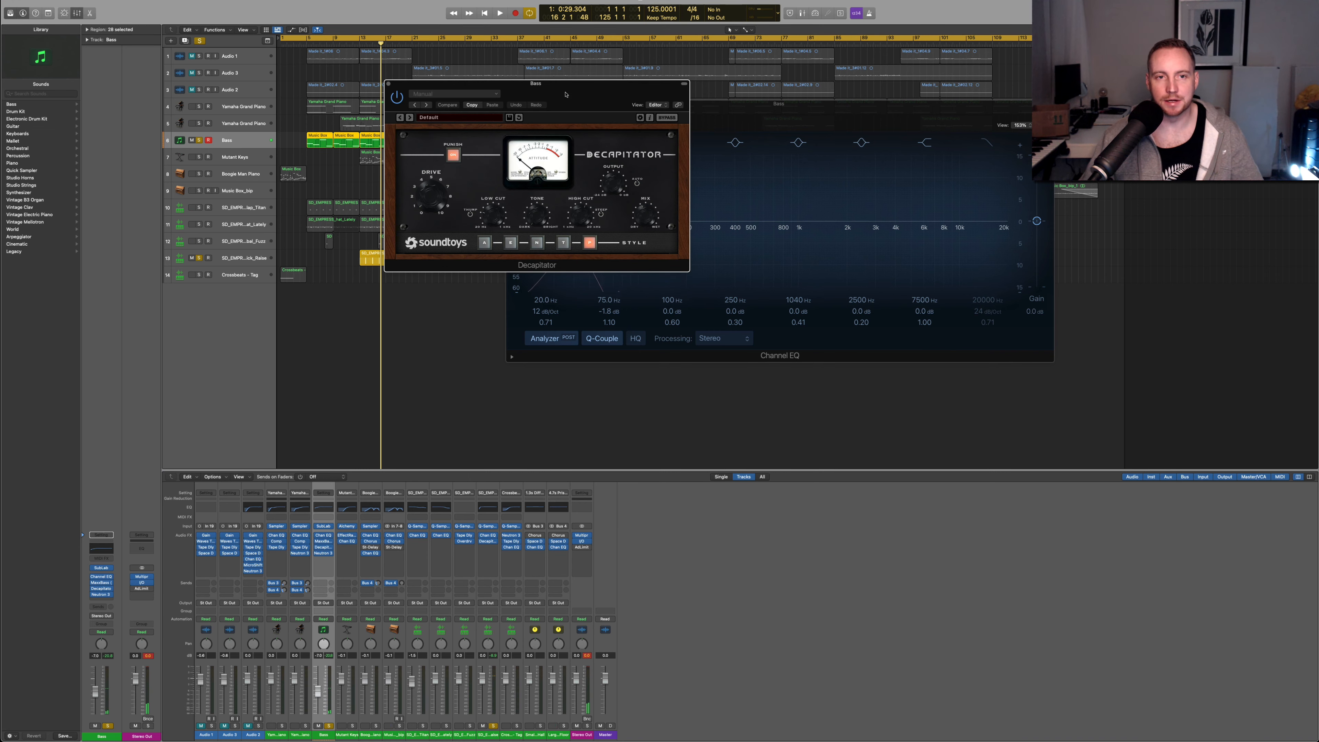
left_click_drag(493, 127, 742, 158)
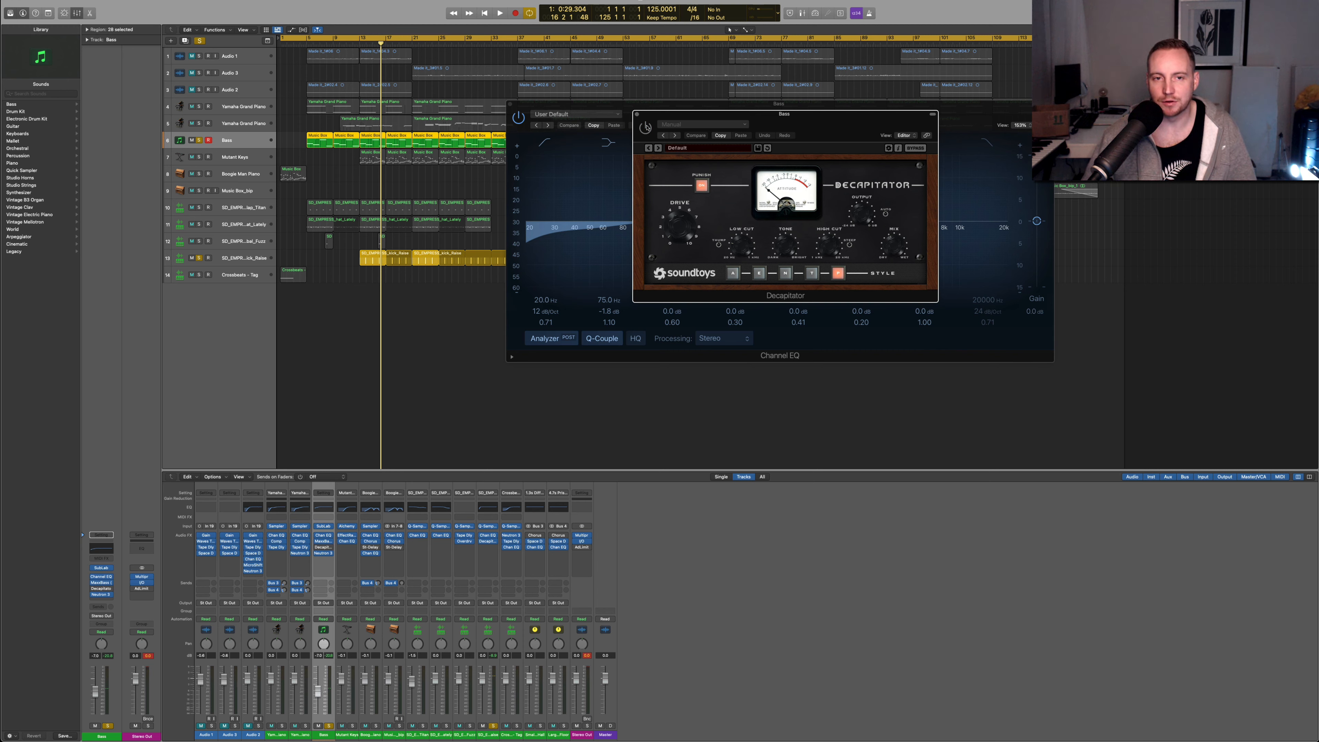
key("space")
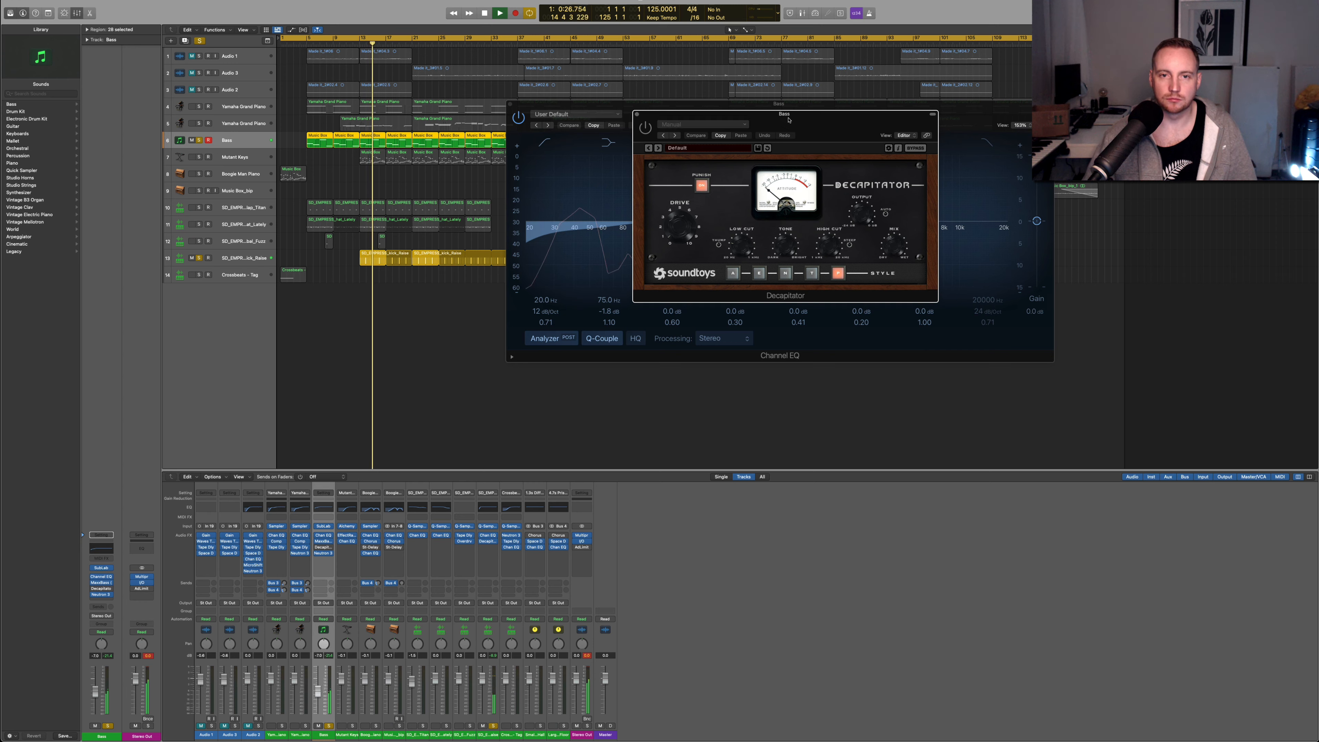
left_click_drag(788, 120, 720, 120)
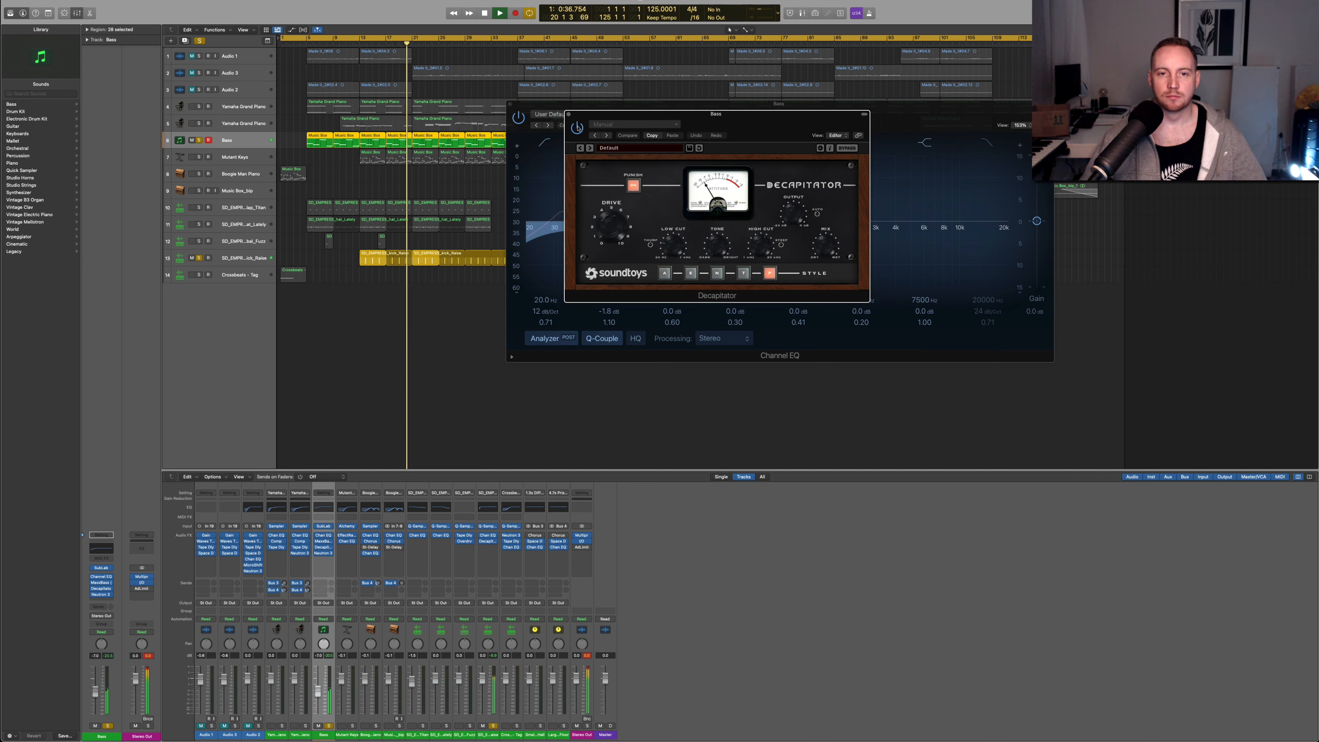
key("space")
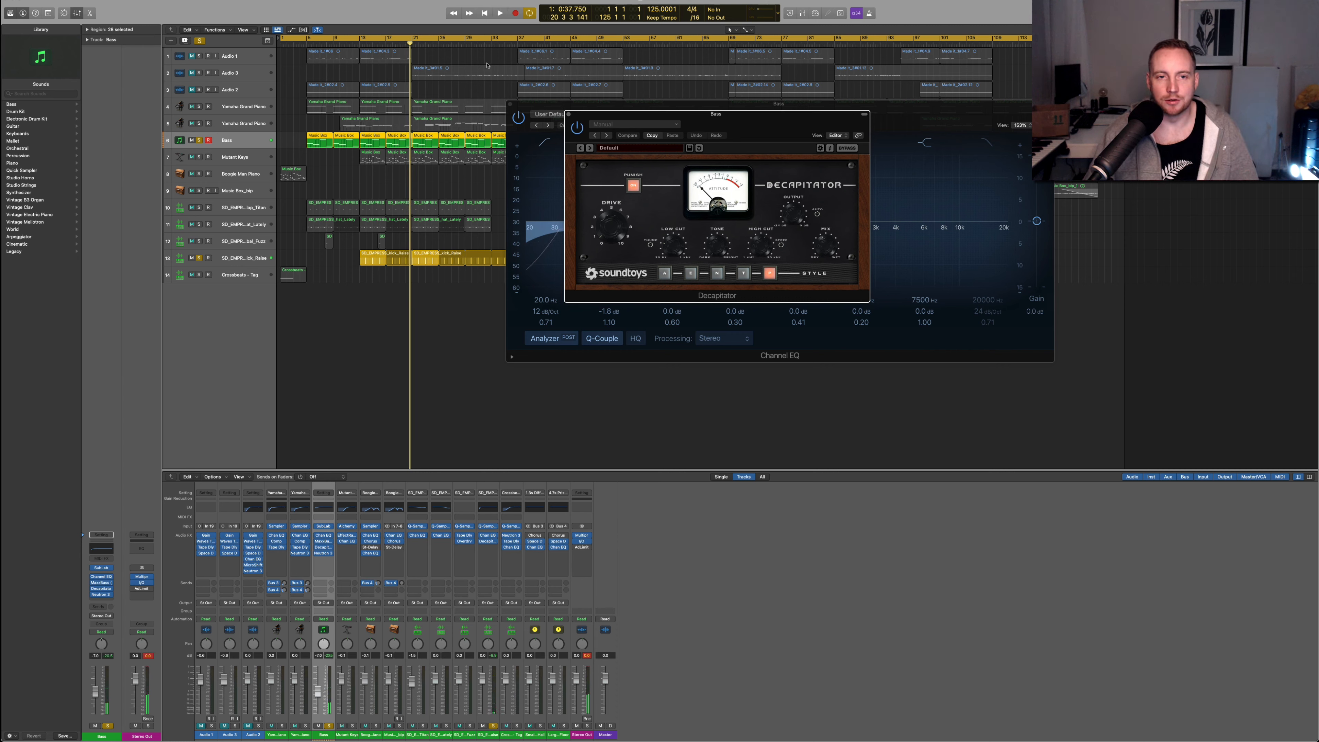
left_click(569, 114)
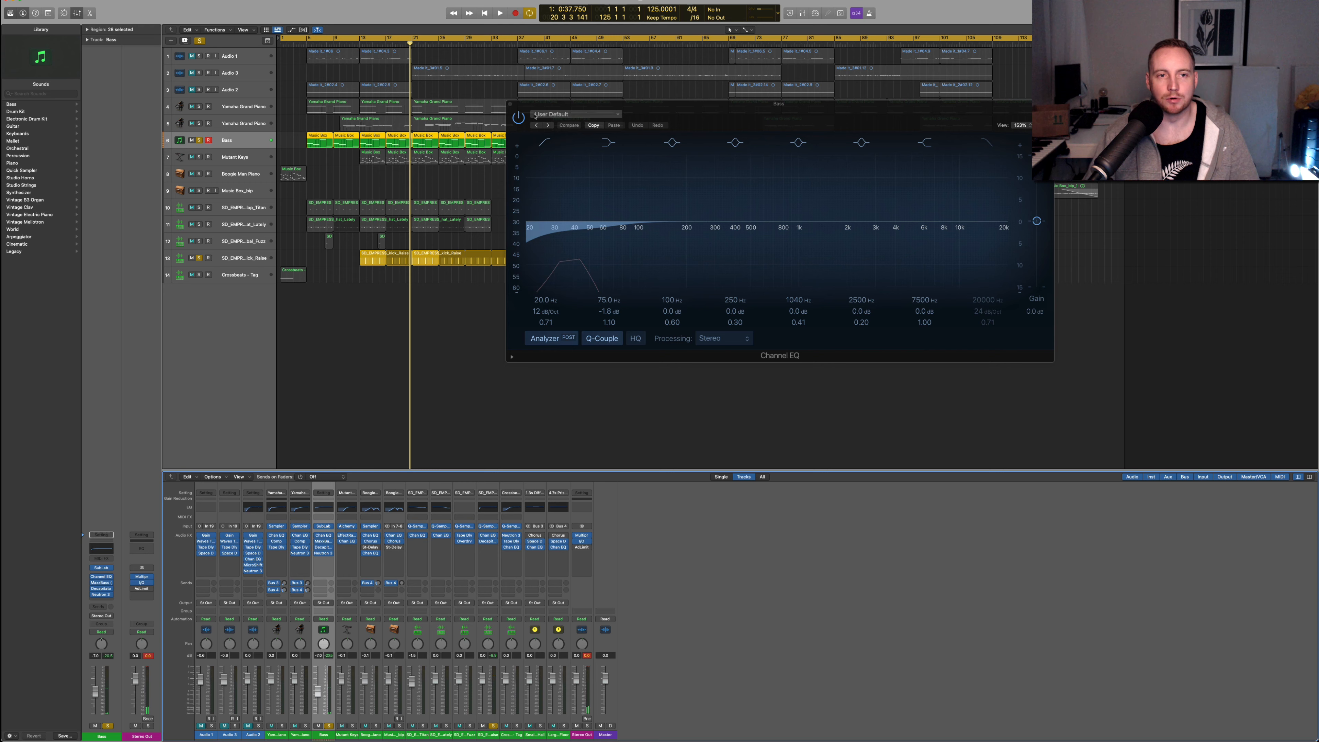
left_click(512, 105)
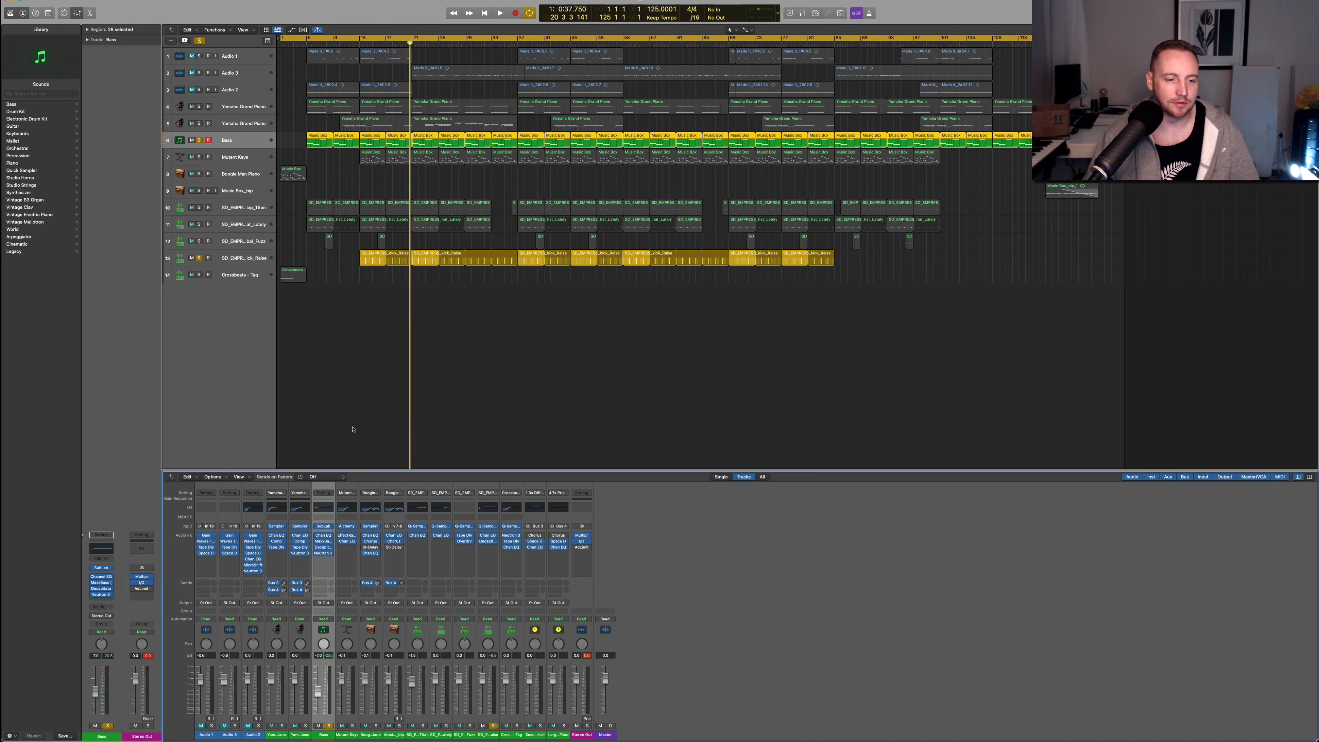
- Examine both bands of the Neutron 3 Exciter on the Bass track, playing the soloed bass and kick, and close it
left_click(322, 554)
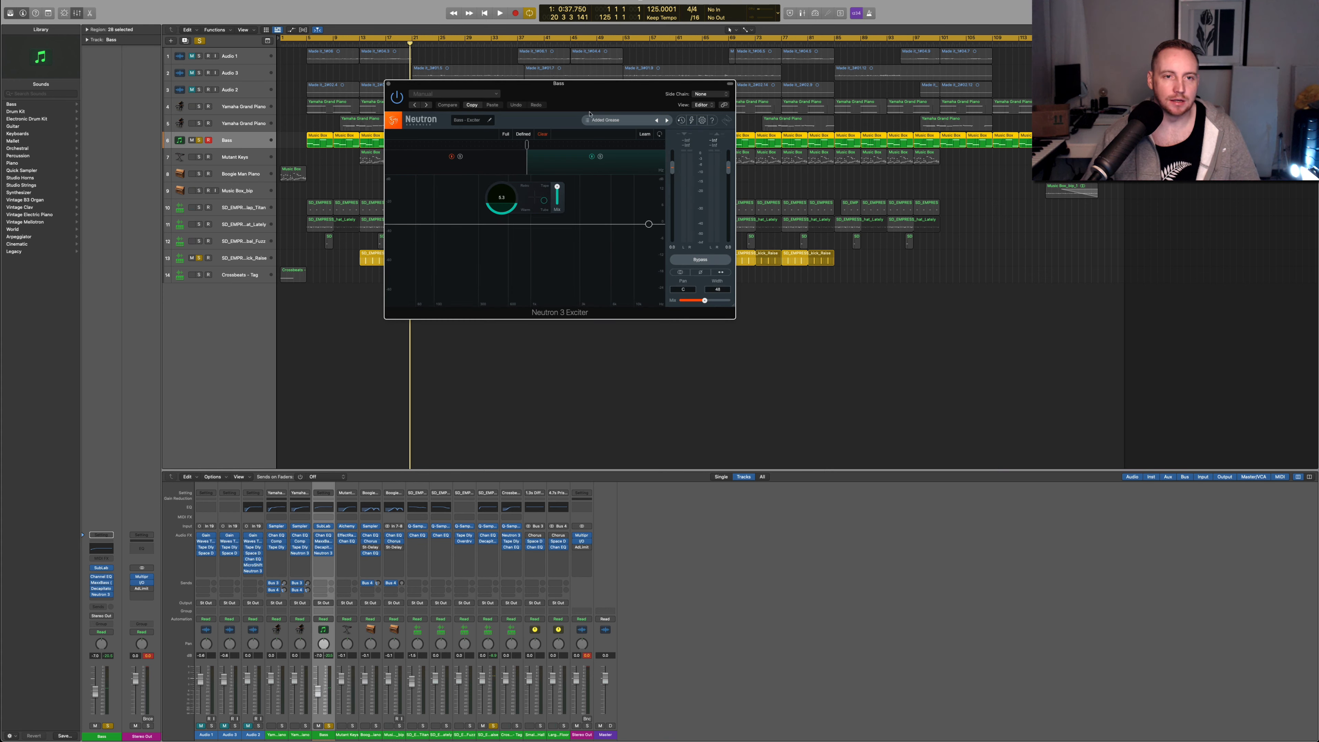
left_click_drag(583, 95, 682, 152)
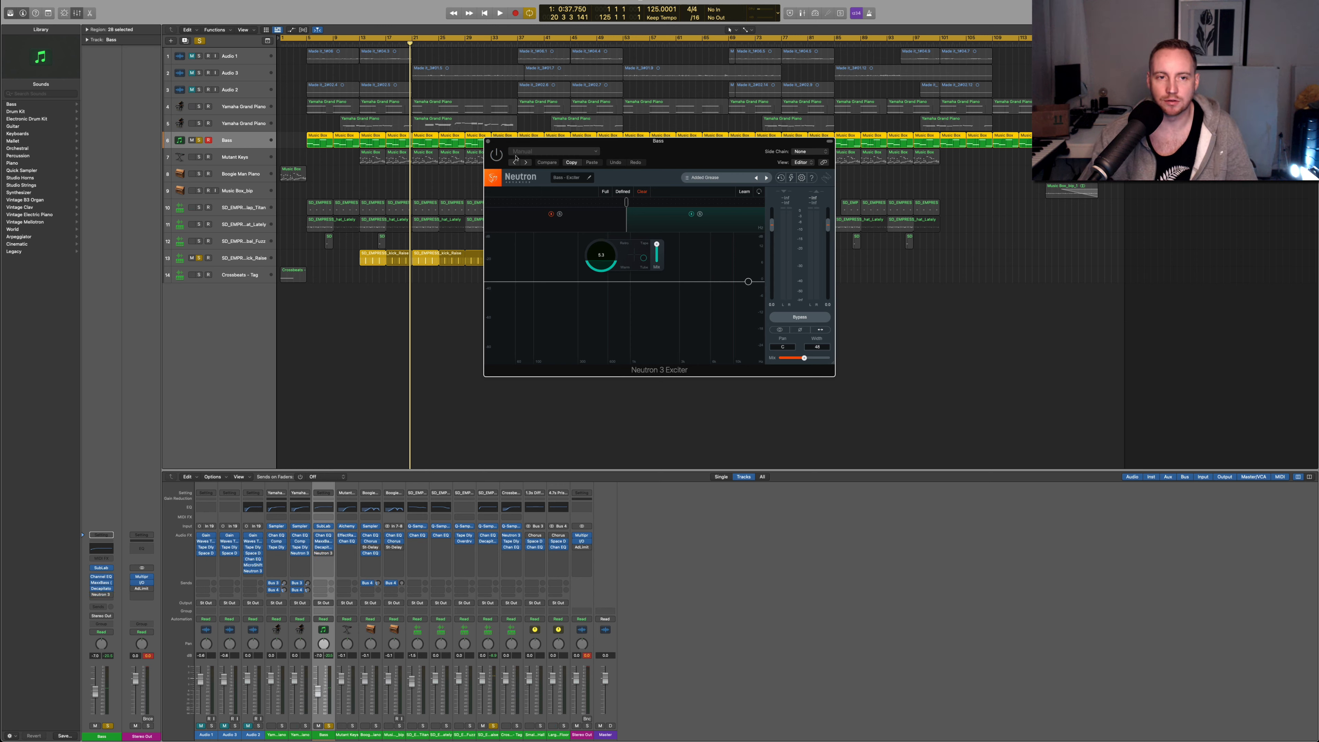
key("space")
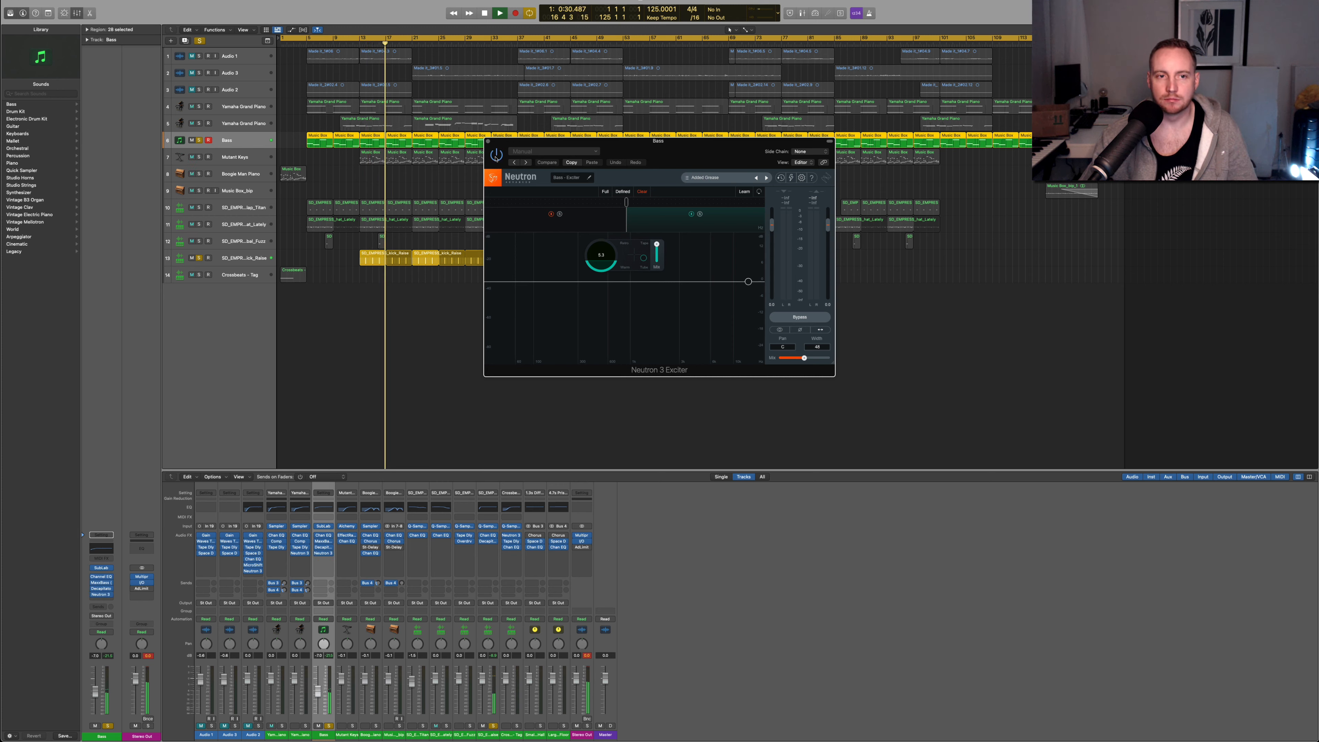
left_click(496, 155)
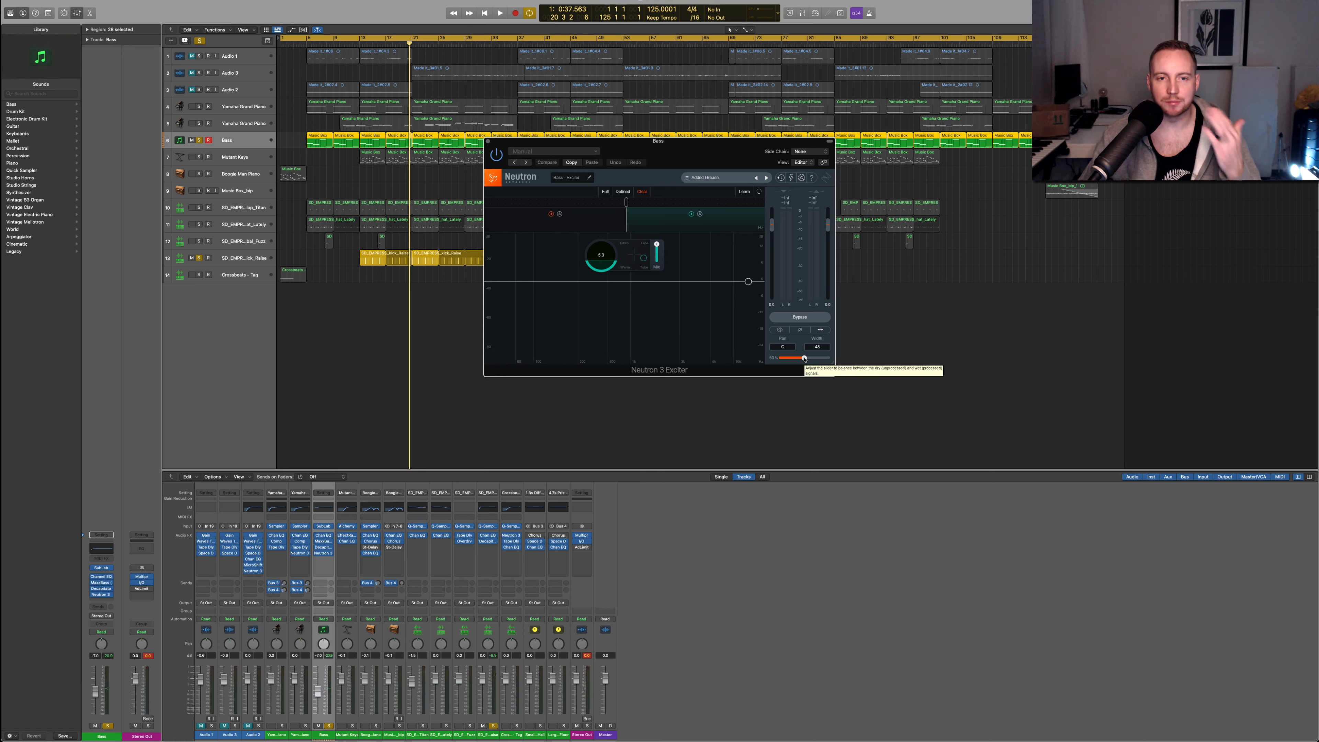
left_click(592, 215)
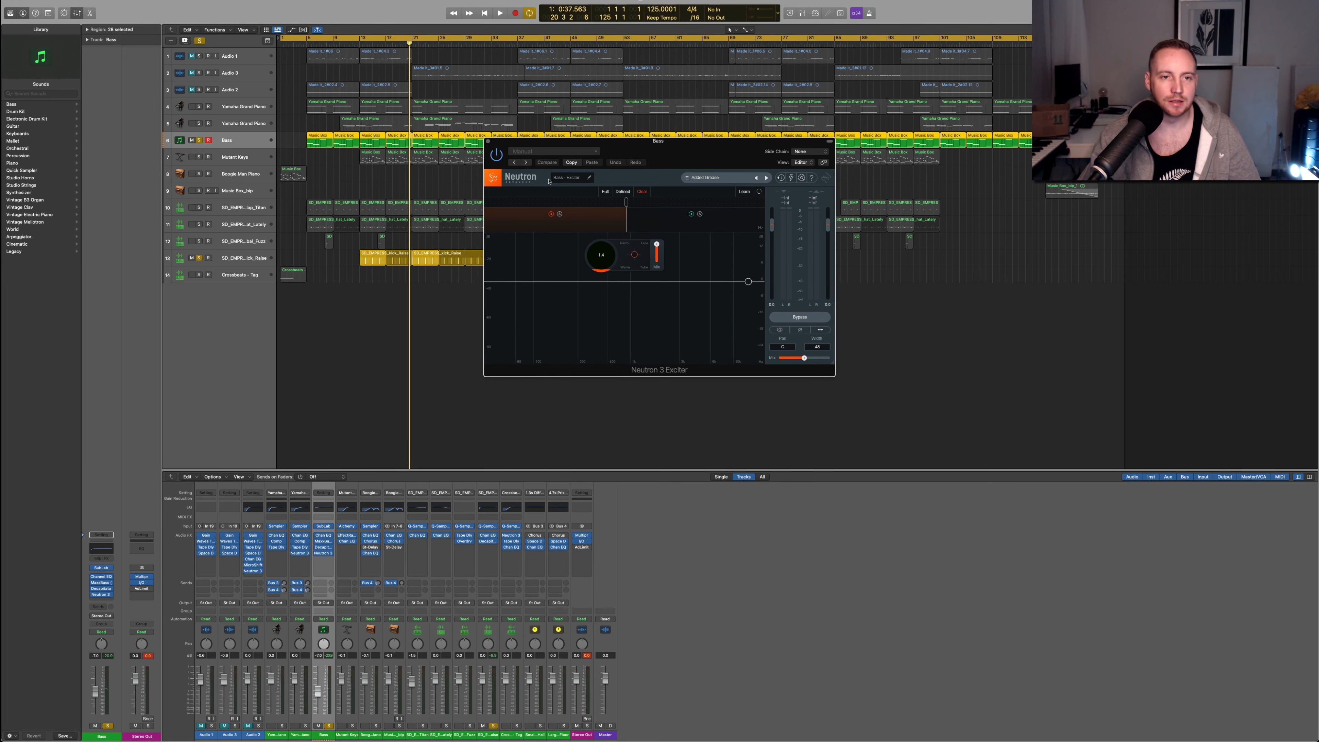
left_click(489, 142)
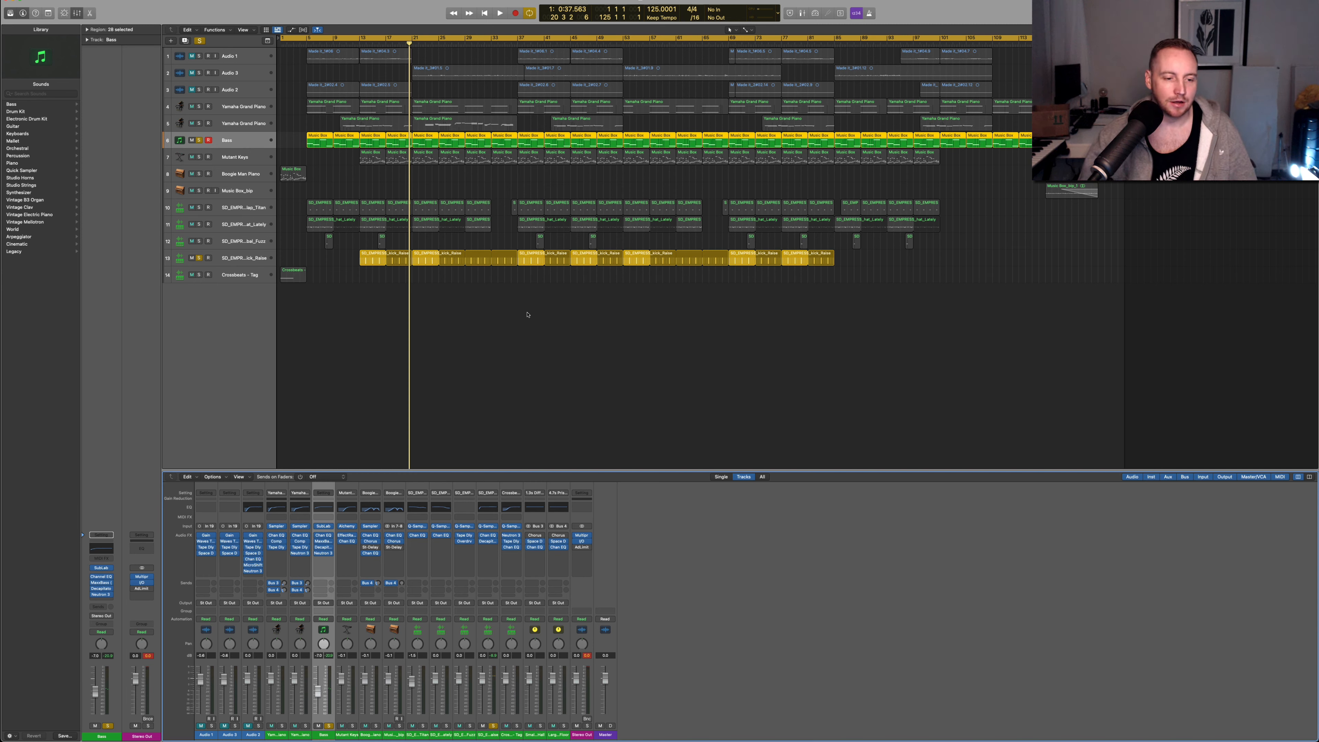
- Turn off solo on the kick_Raise and Bass tracks and place the playhead at bar 5
left_click(492, 726)
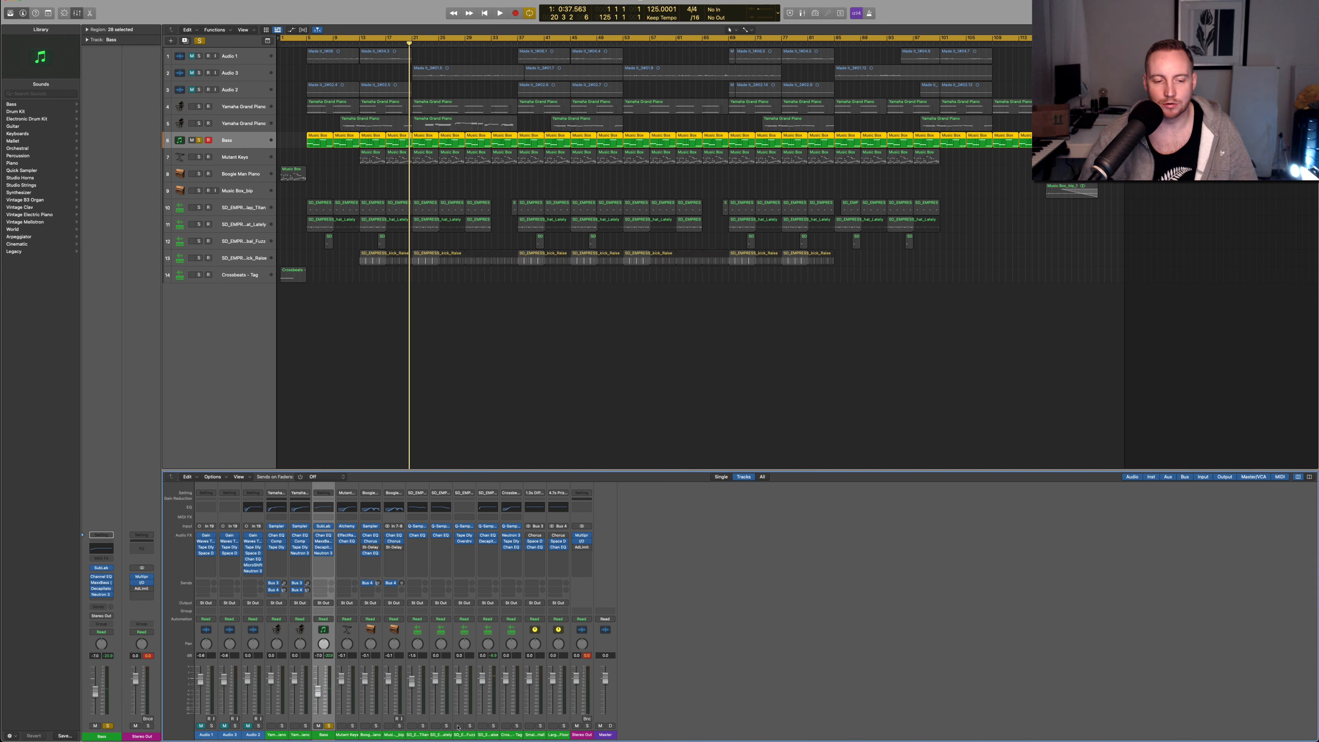
left_click(329, 726)
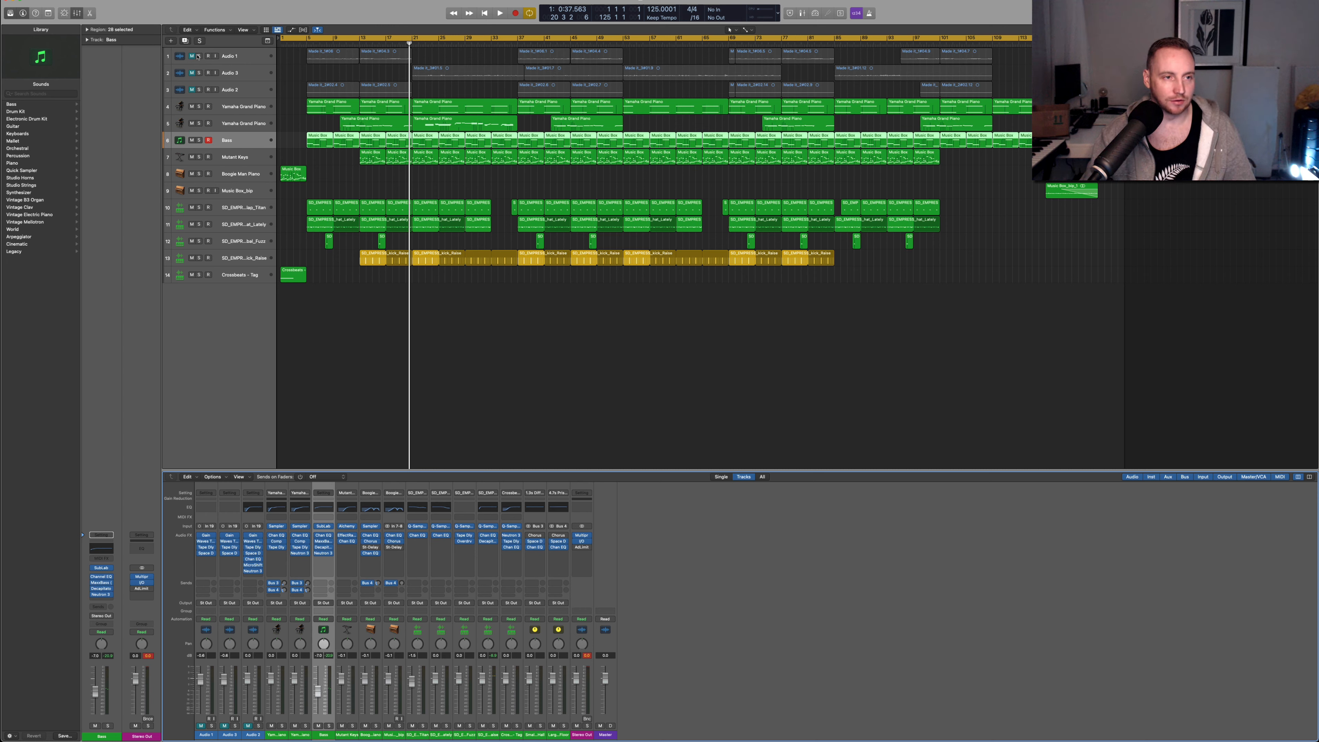
left_click(305, 45)
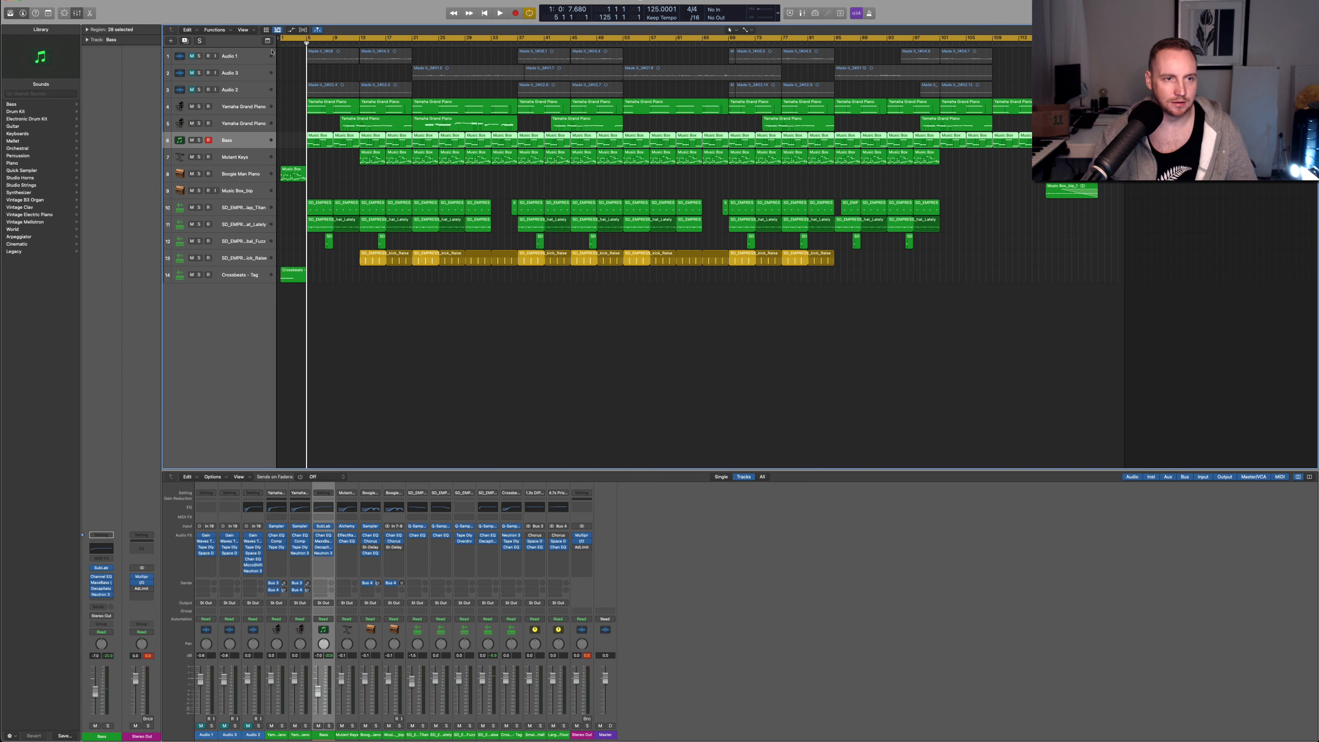
- Solo the Audio 1 track, play it from bar 5, and turn its solo off again
left_click(199, 56)
key("space")
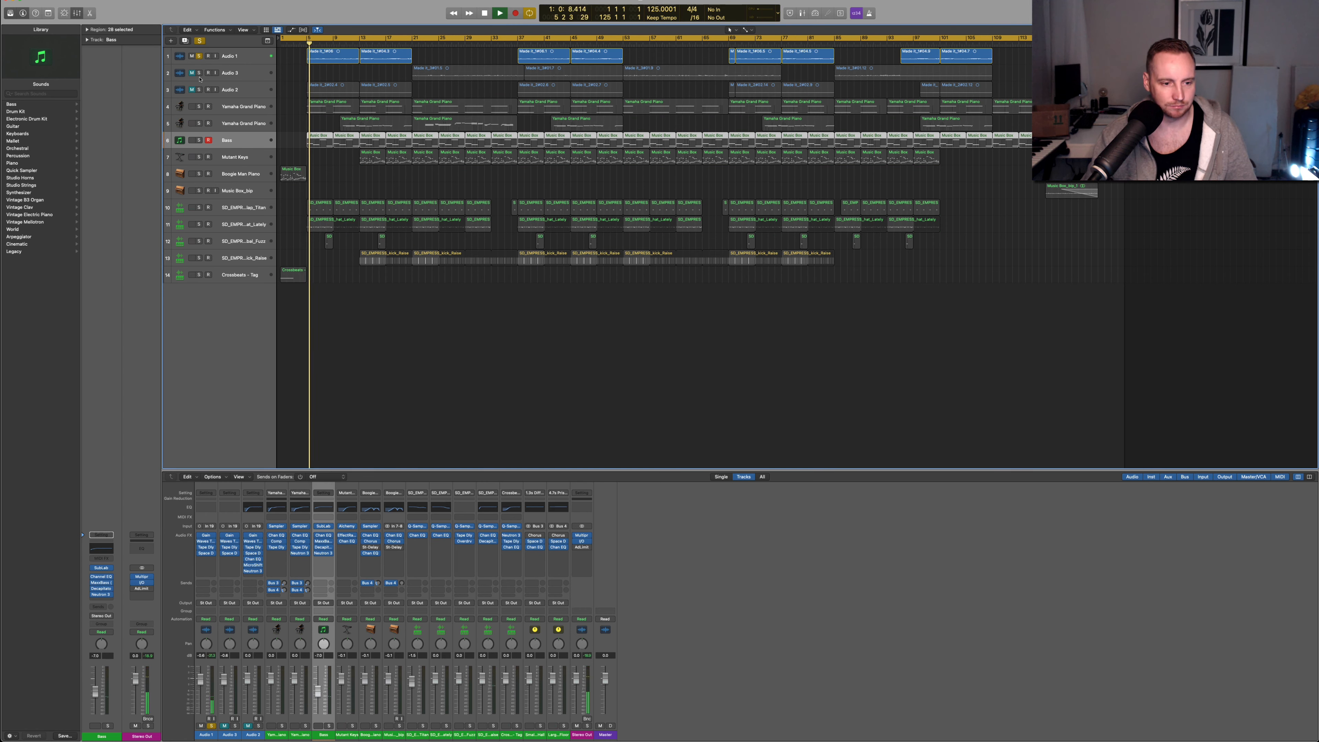
key("space")
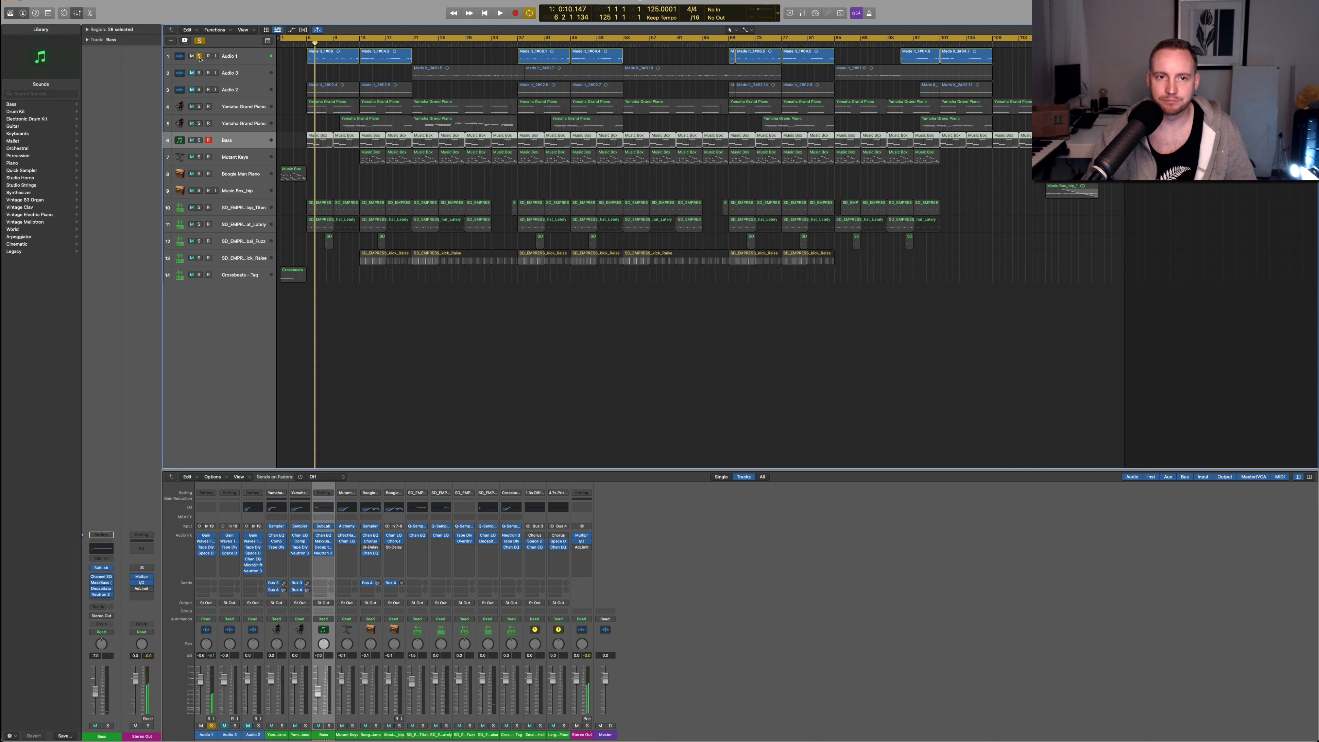
left_click(199, 56)
- Unmute Audio 1, Audio 3 and Audio 2, play the full arrangement from bar 5, and mute Audio 1 again
key("space")
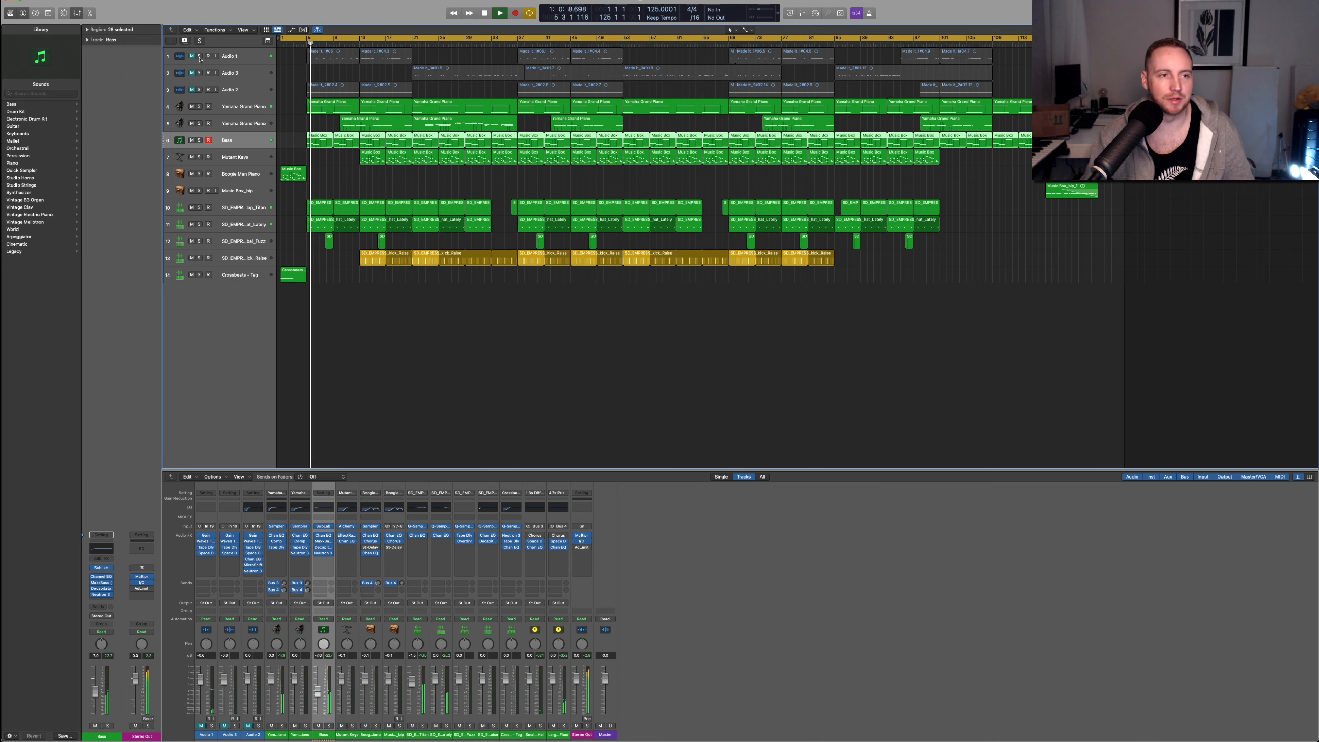
key("space")
left_click_drag(191, 56, 191, 90)
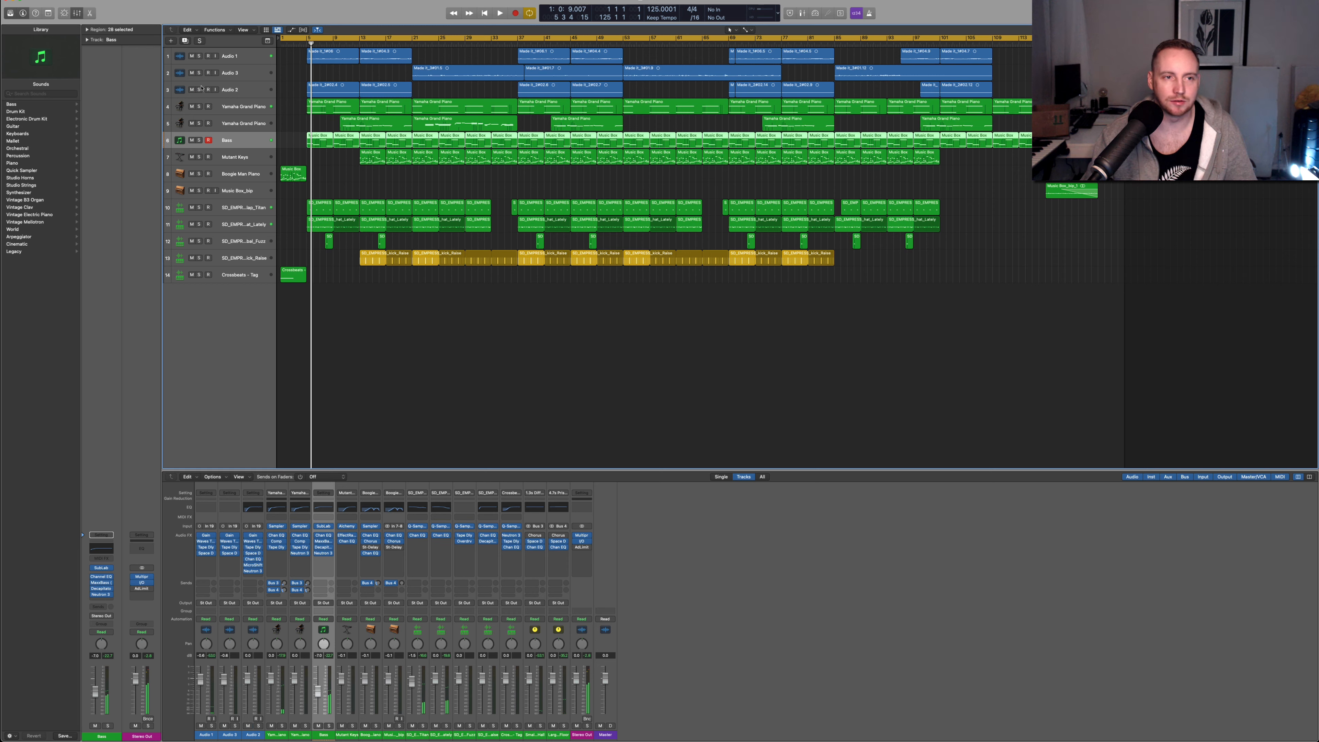
key("space")
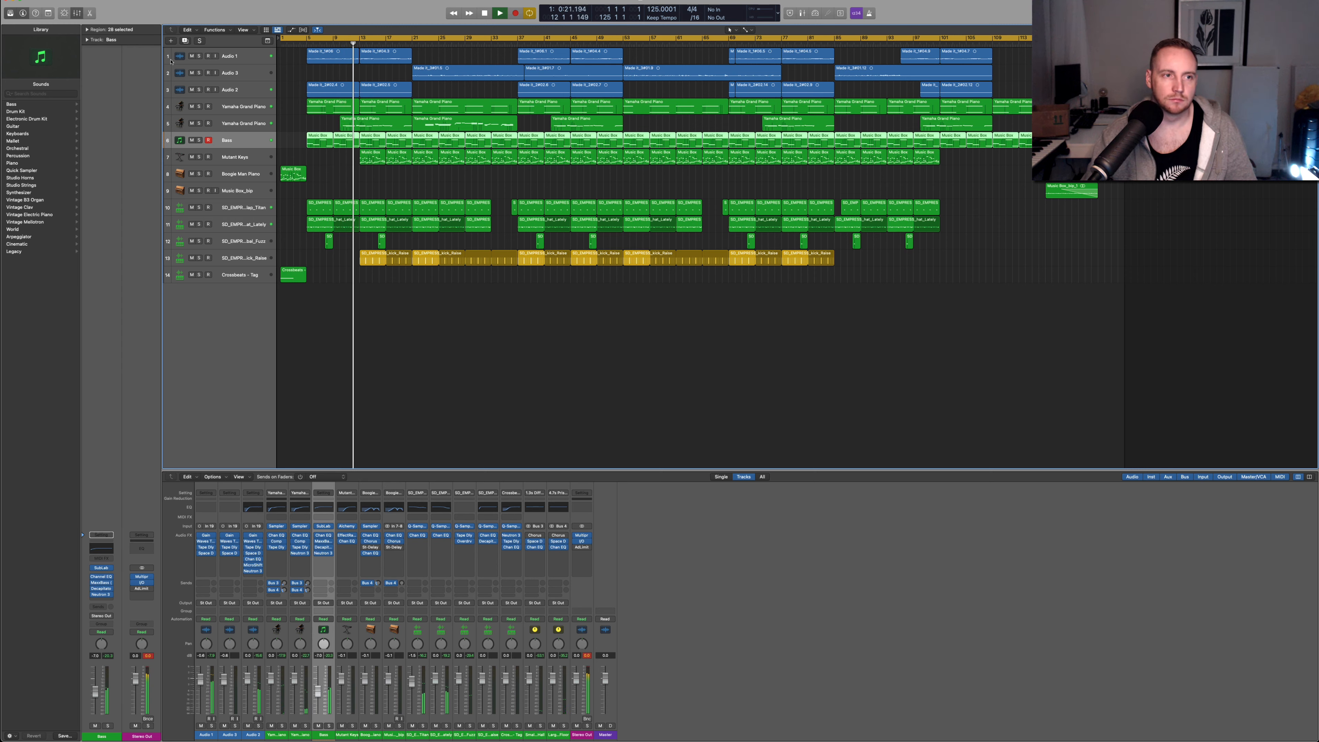
left_click(192, 56)
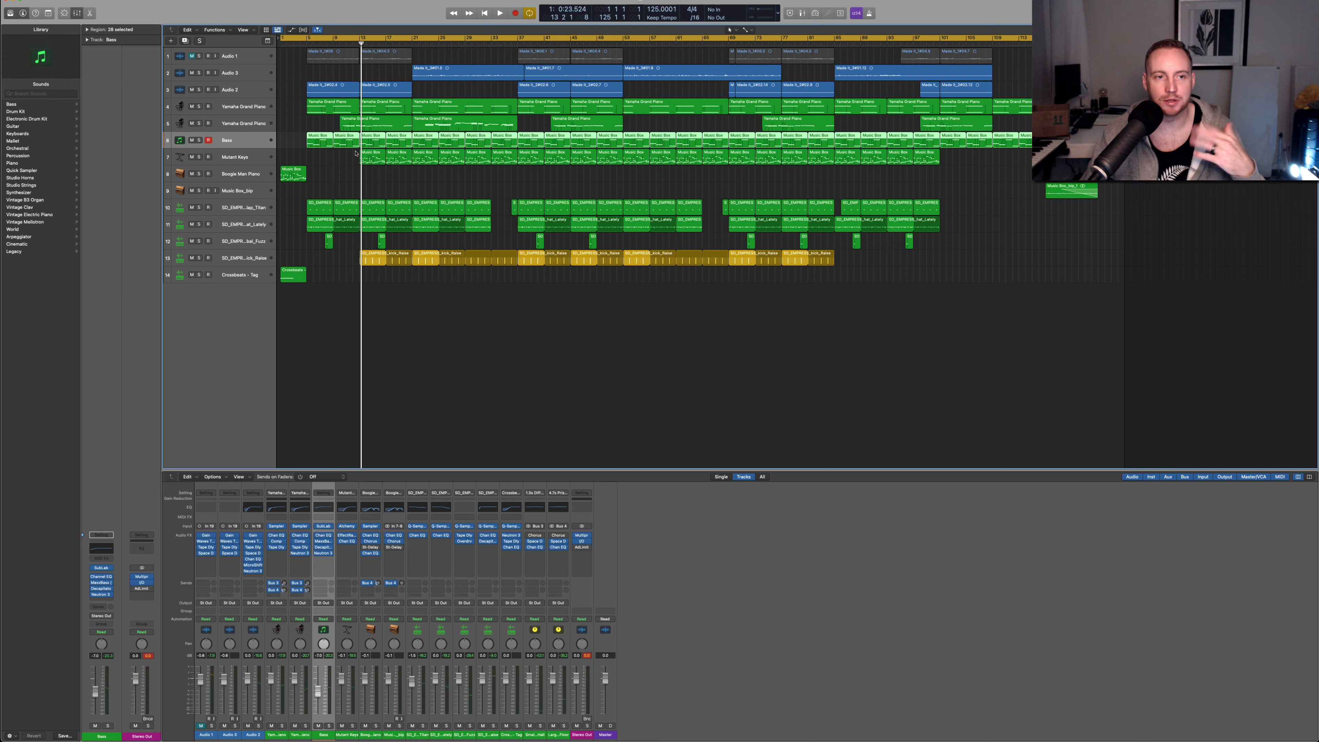
- Solo Mutant Keys, Audio 3 and Audio 2, and play them together from bar 5 and from bar 13
left_click(199, 157)
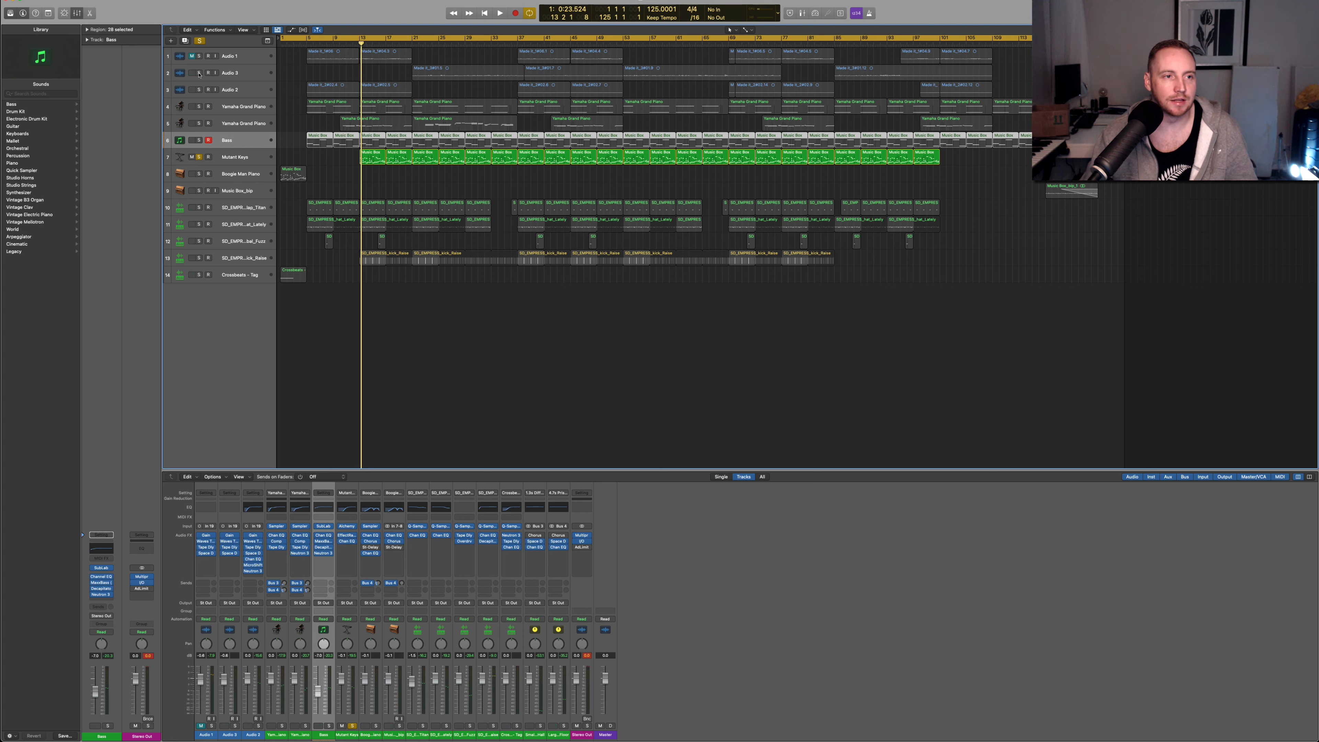
left_click(199, 73)
left_click(199, 90)
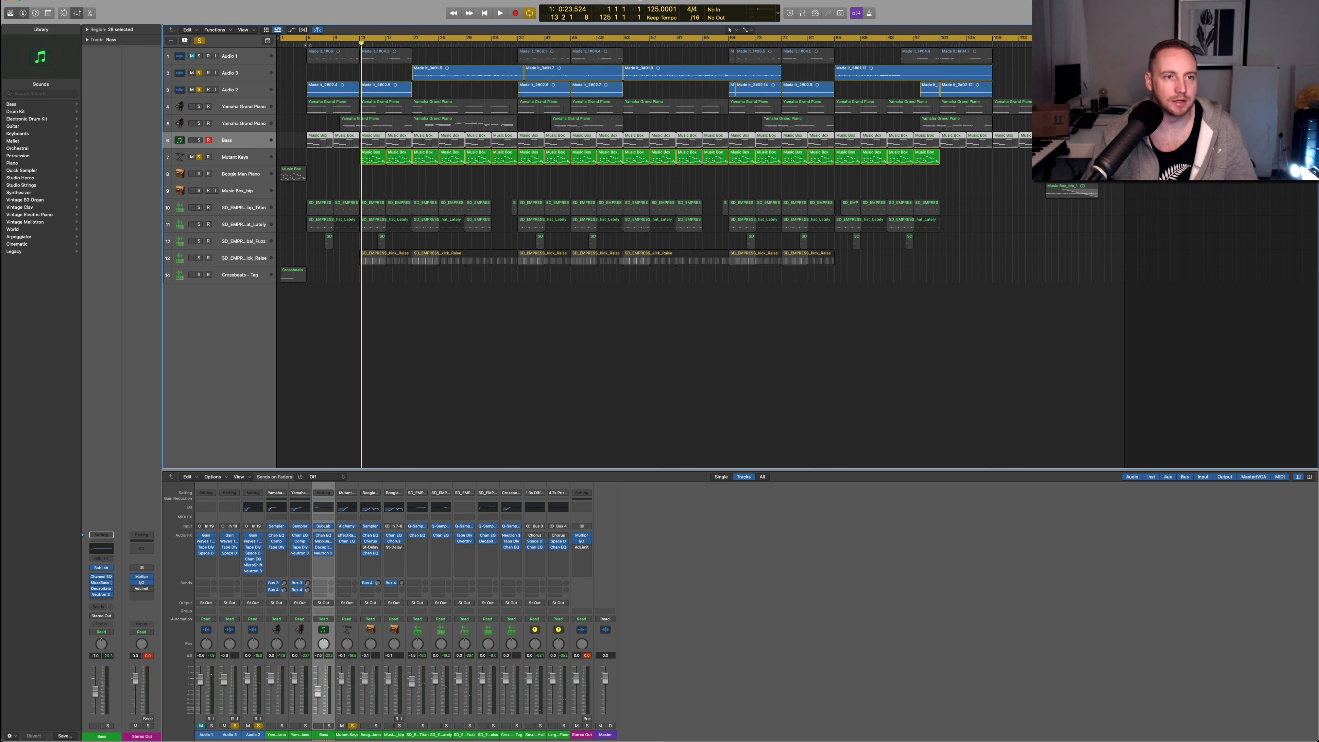
double_click(307, 45)
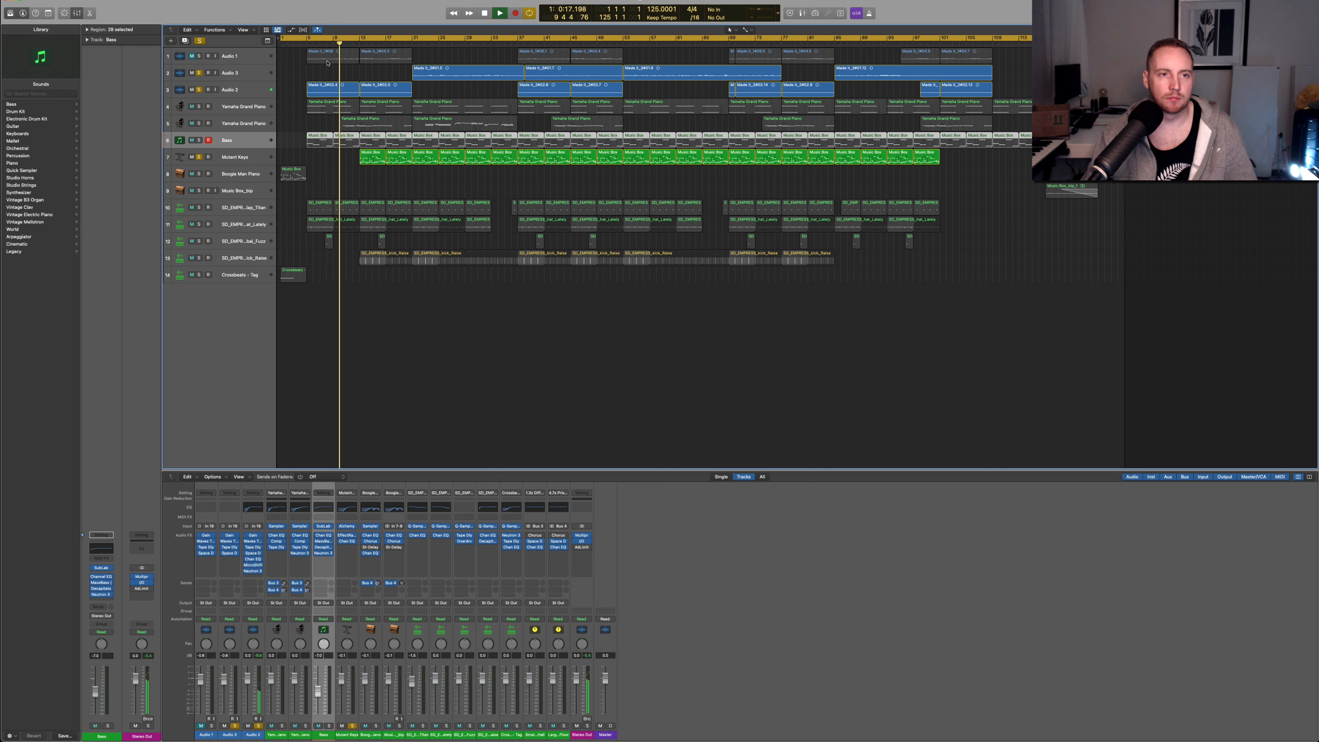
key("space")
left_click(359, 43)
key("space")
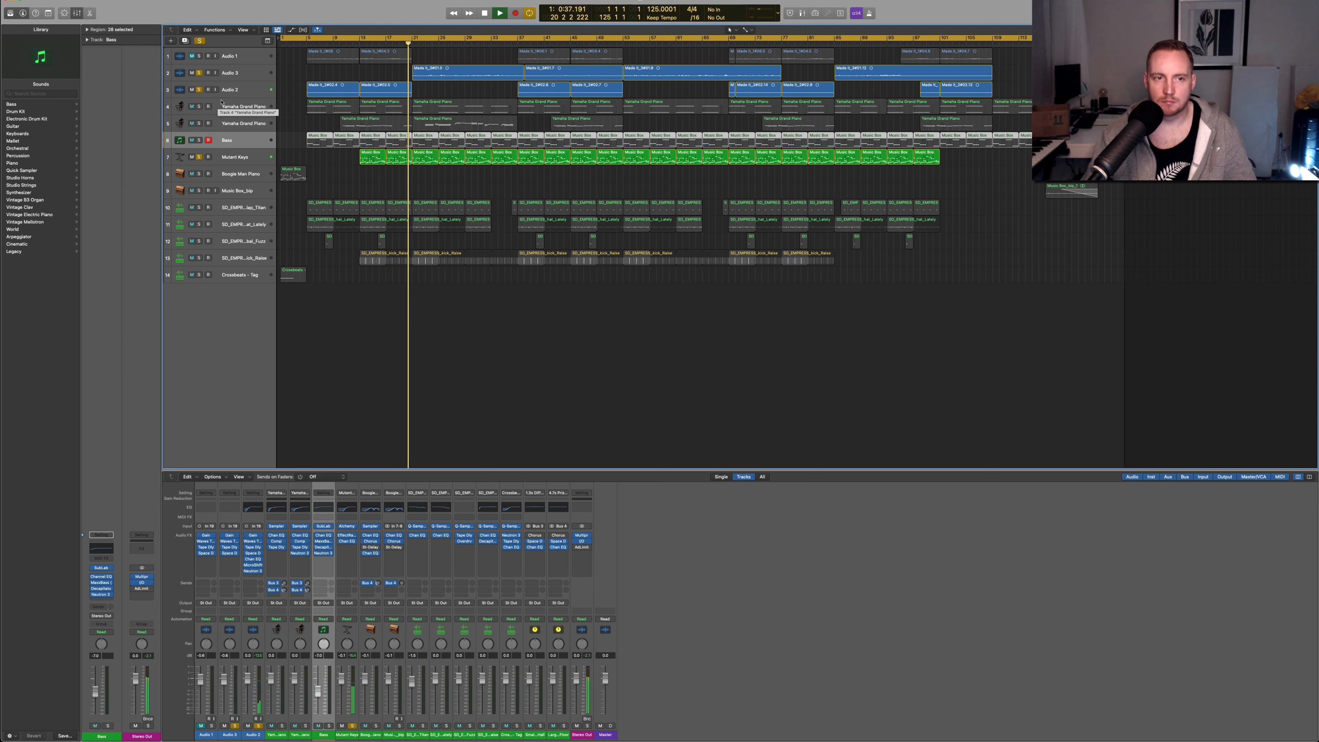
key("space")
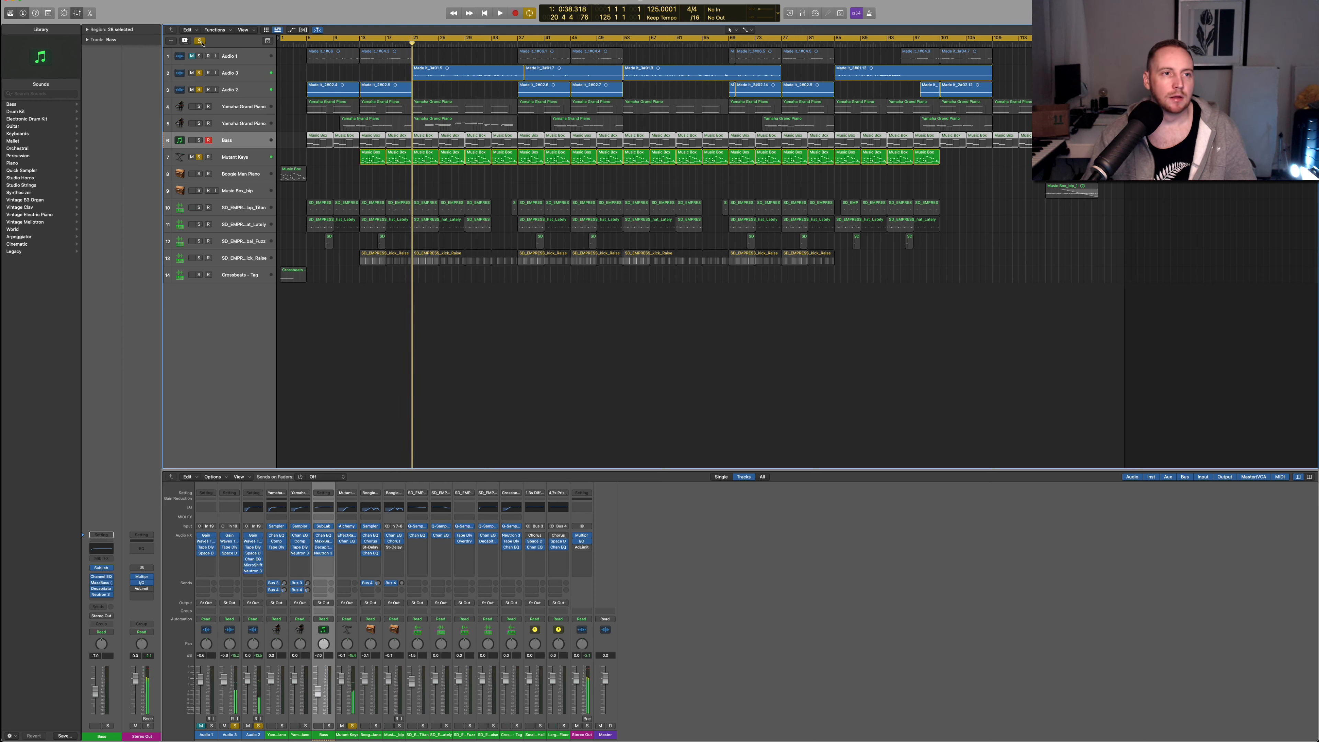
- Clear the solo on all tracks and mute the Audio 3 track
left_click(198, 73)
left_click(200, 41)
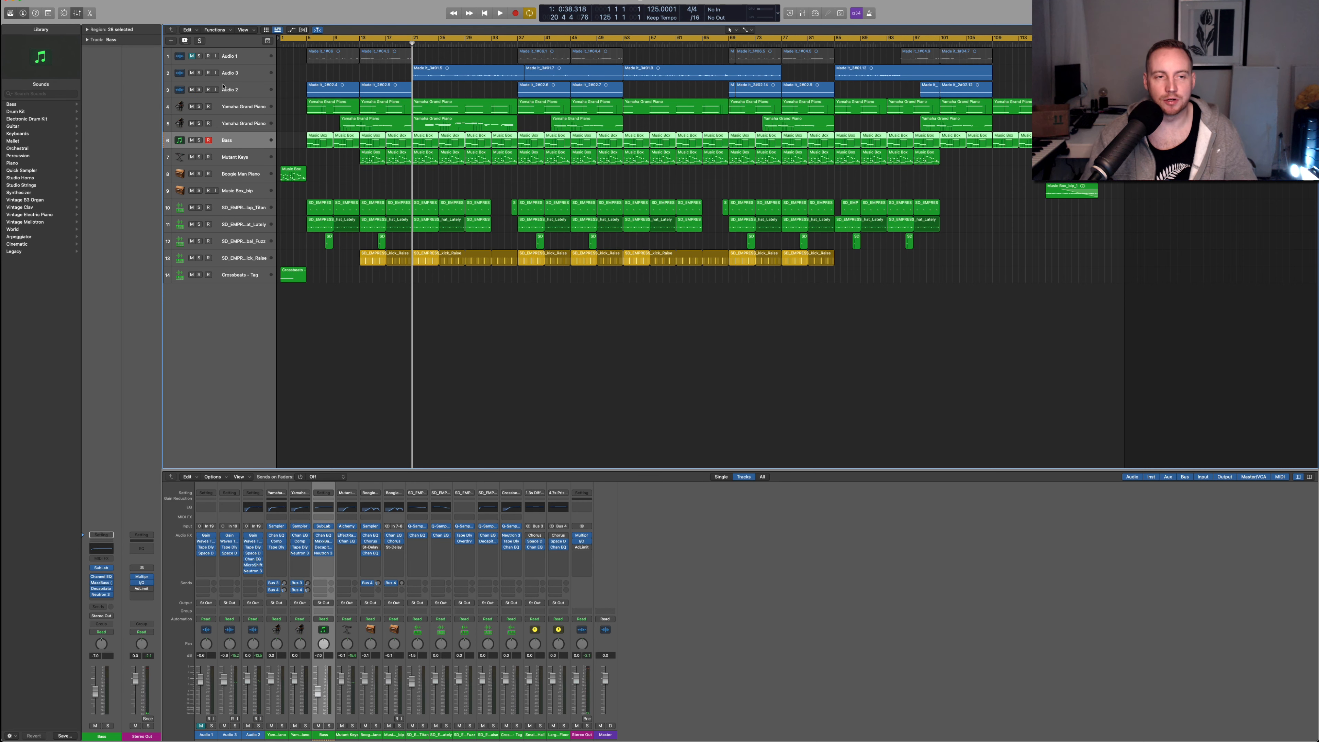
left_click(191, 73)
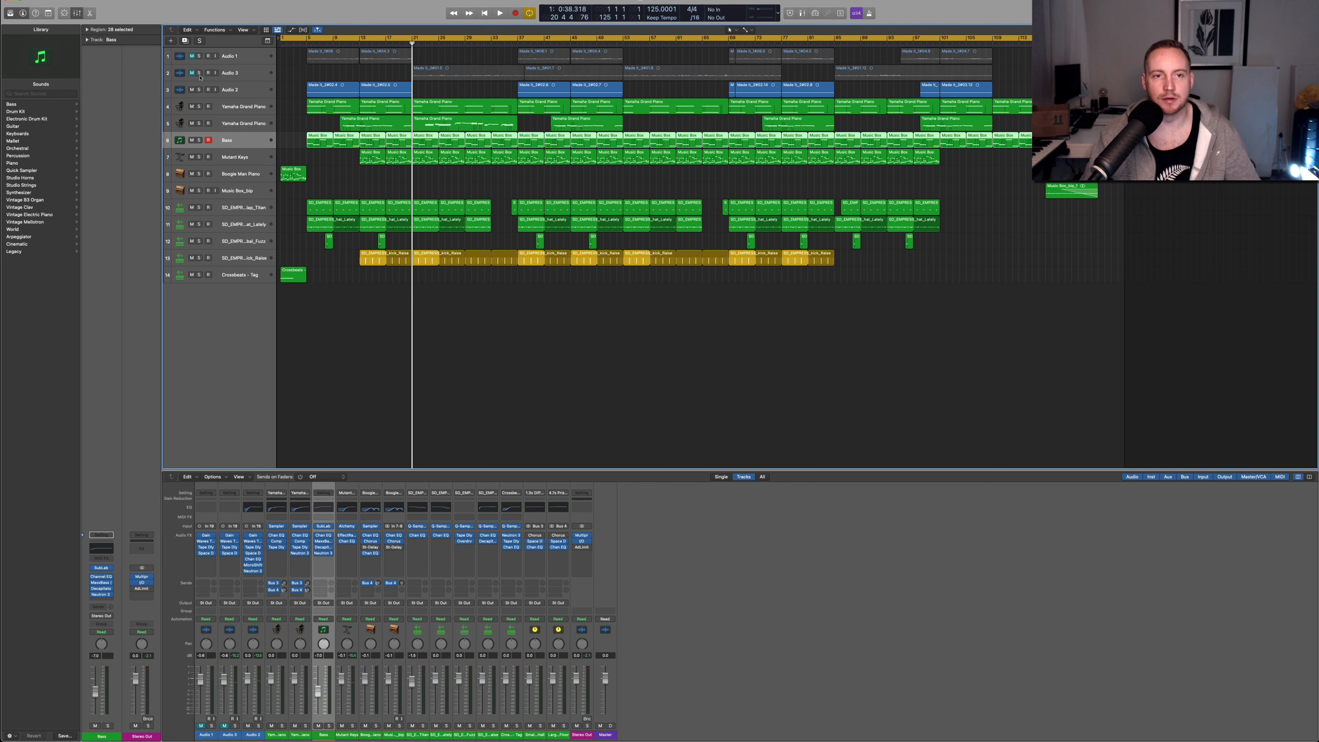
- Play the whole song from the beginning with Audio 1 and Audio 3 muted
left_click(306, 42)
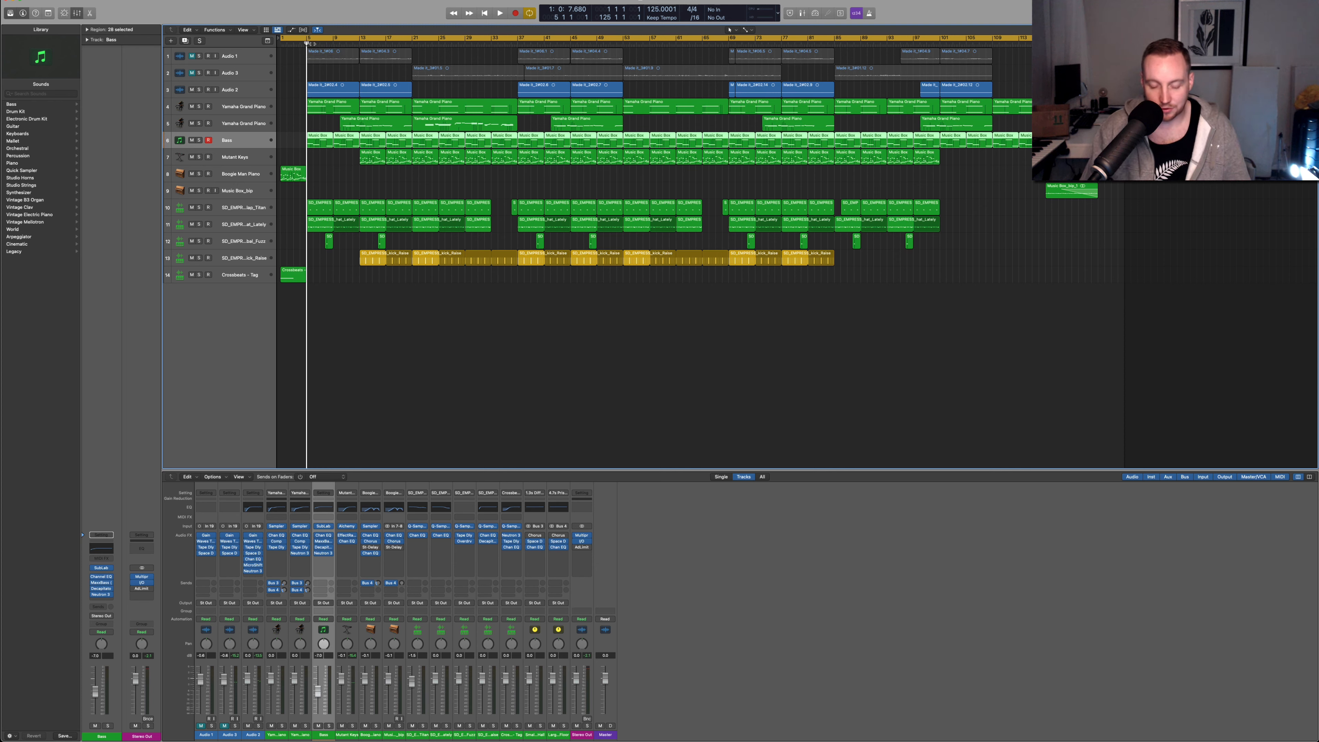
key("Return")
key("space")
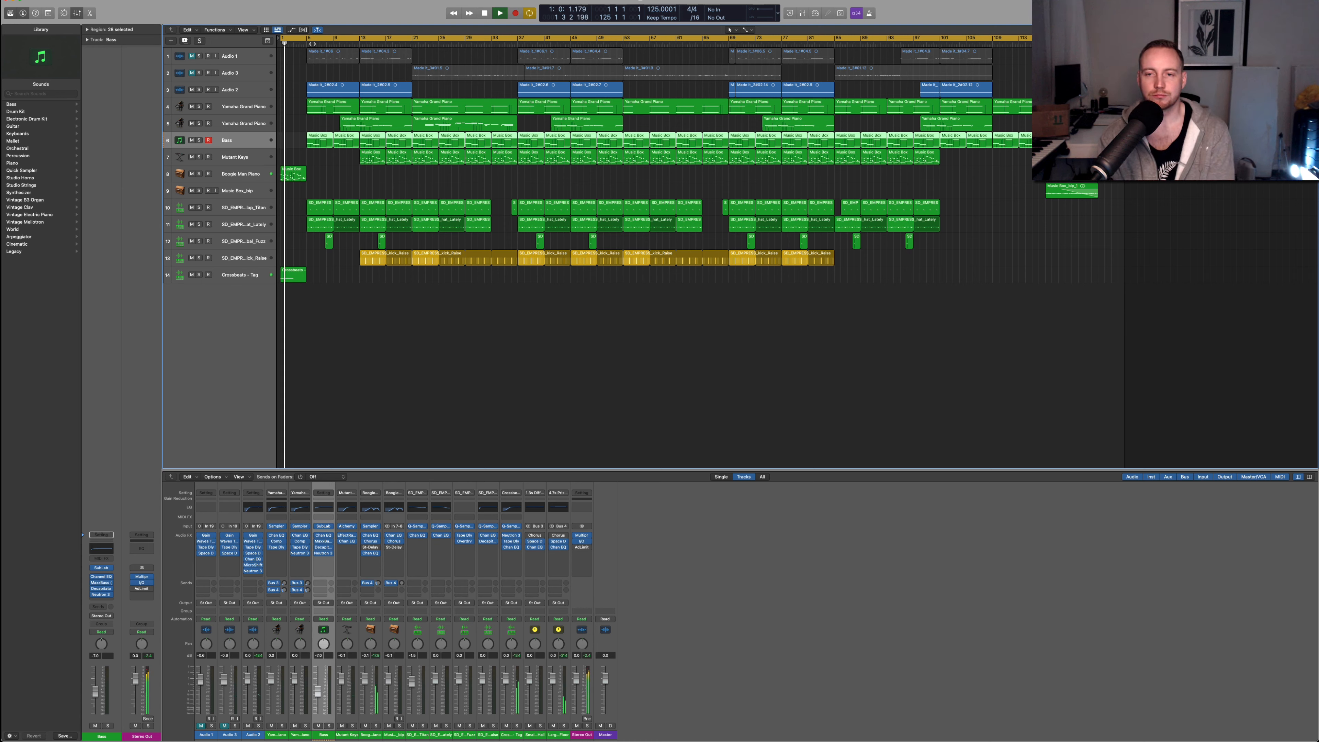